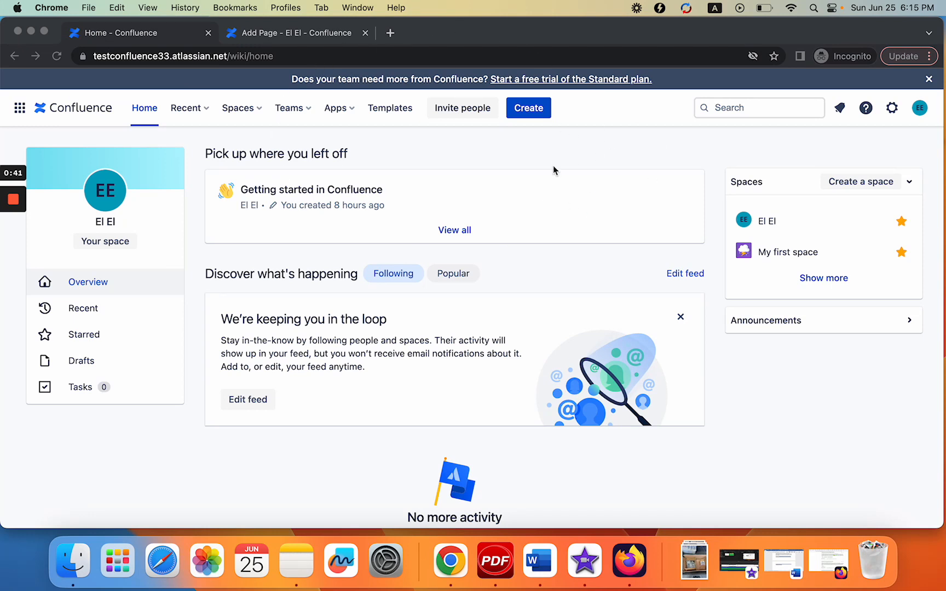
Review the recent pages by the categories Worked on, Created by me, Starred and Drafts
click(203, 132)
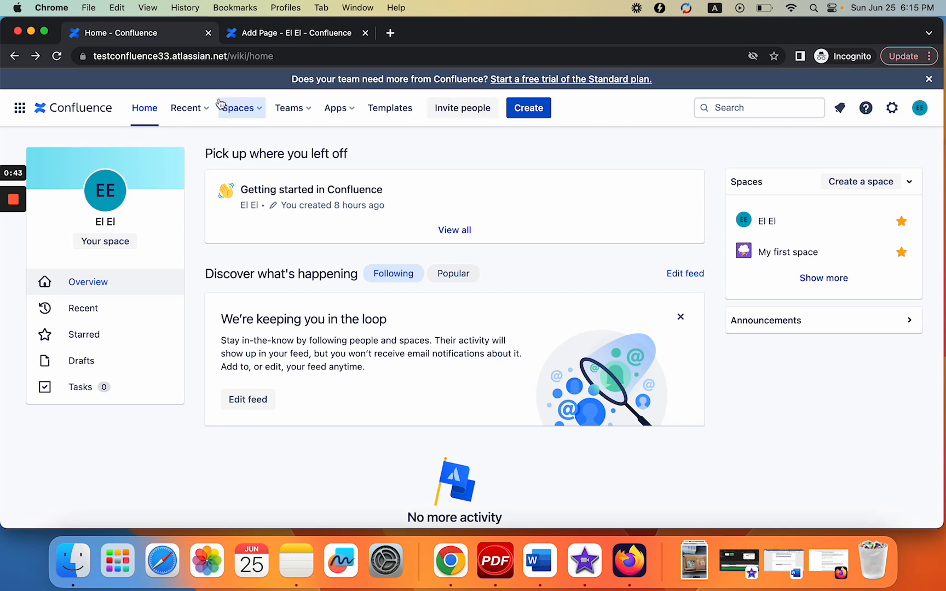
click(207, 111)
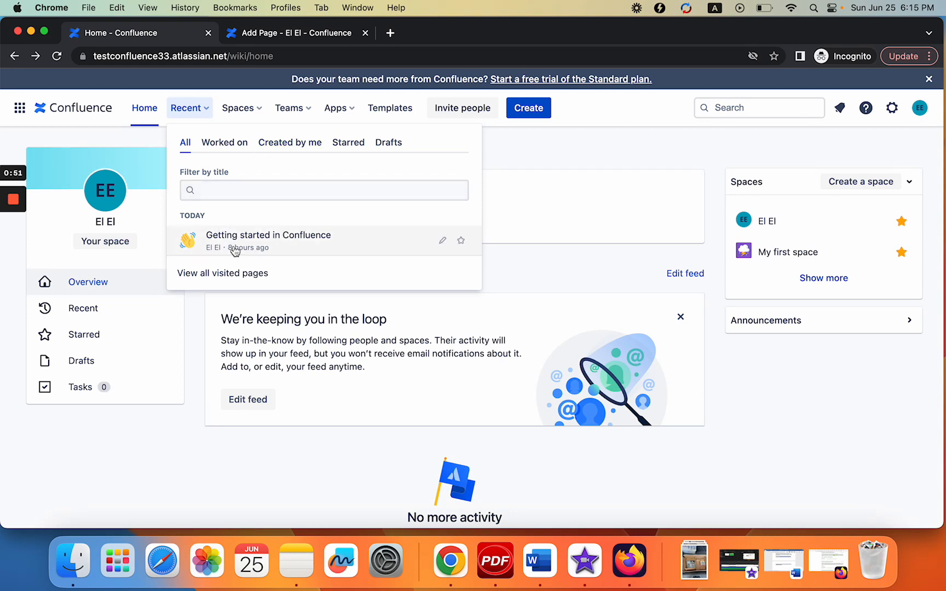
click(226, 145)
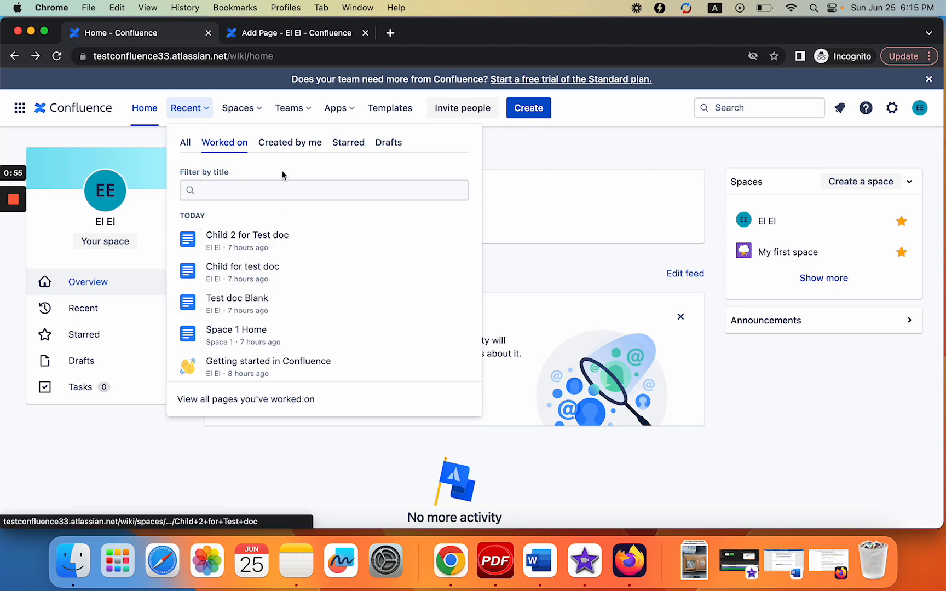
click(284, 147)
click(352, 149)
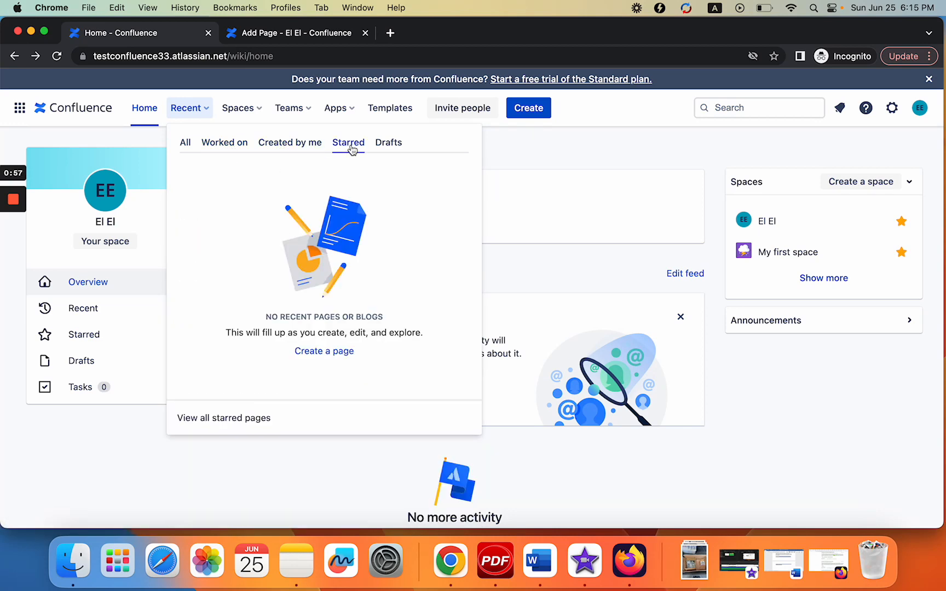
click(389, 143)
click(532, 166)
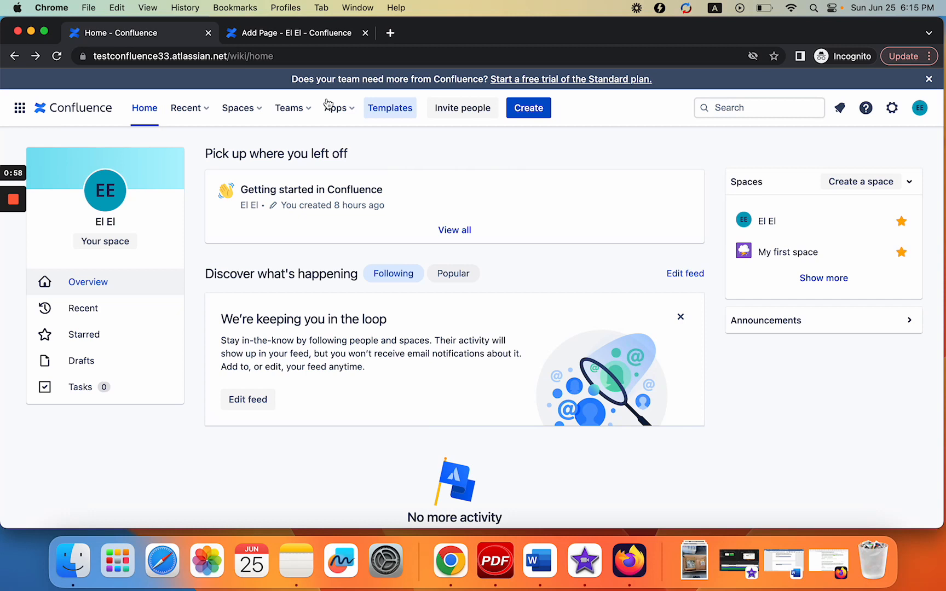
Look through the available options for spaces, teams and apps
click(257, 108)
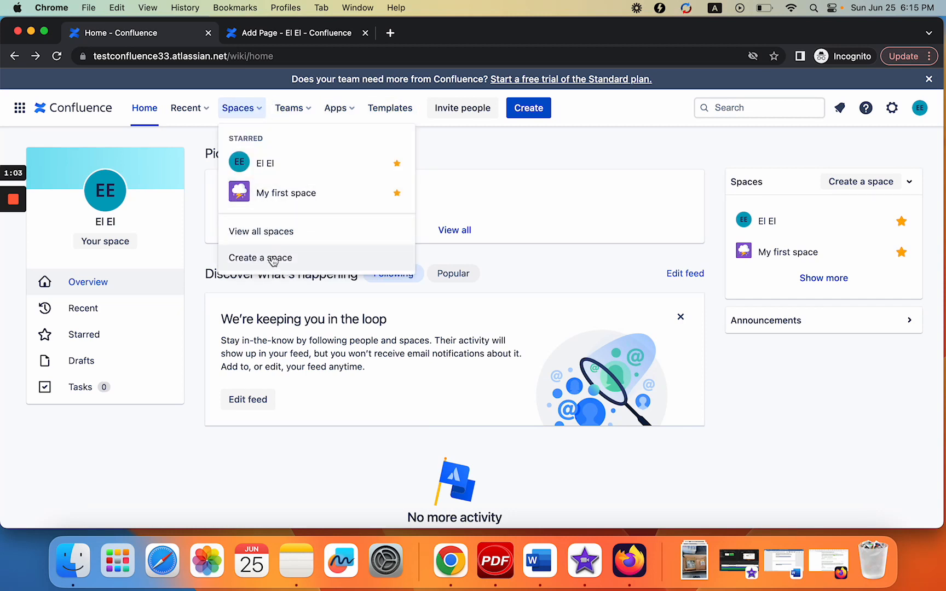
click(309, 113)
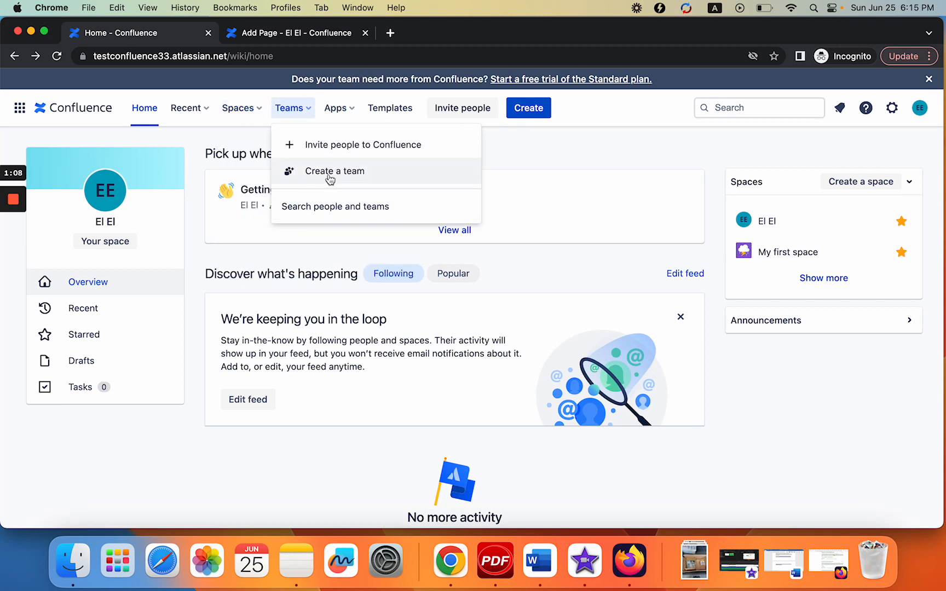
click(349, 111)
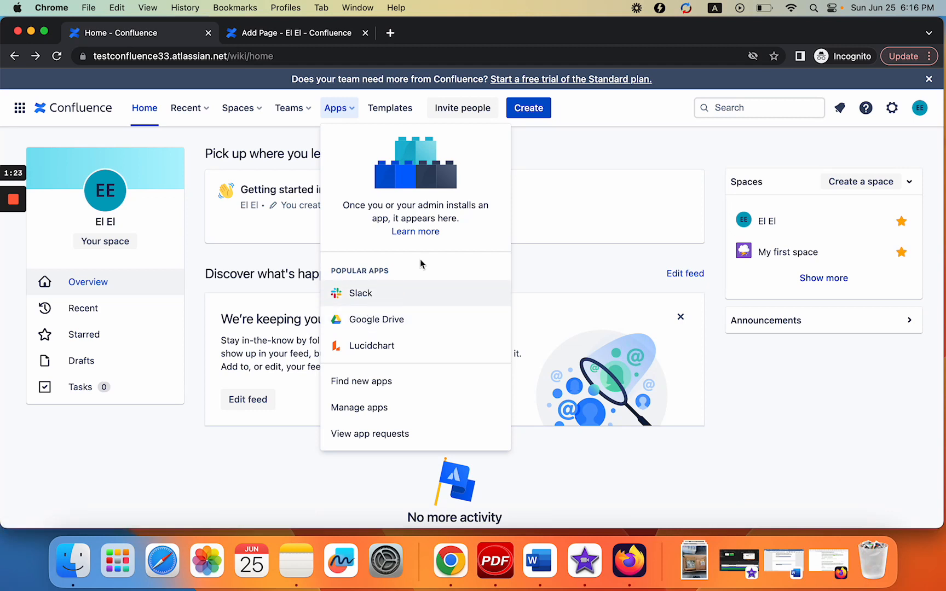
click(559, 147)
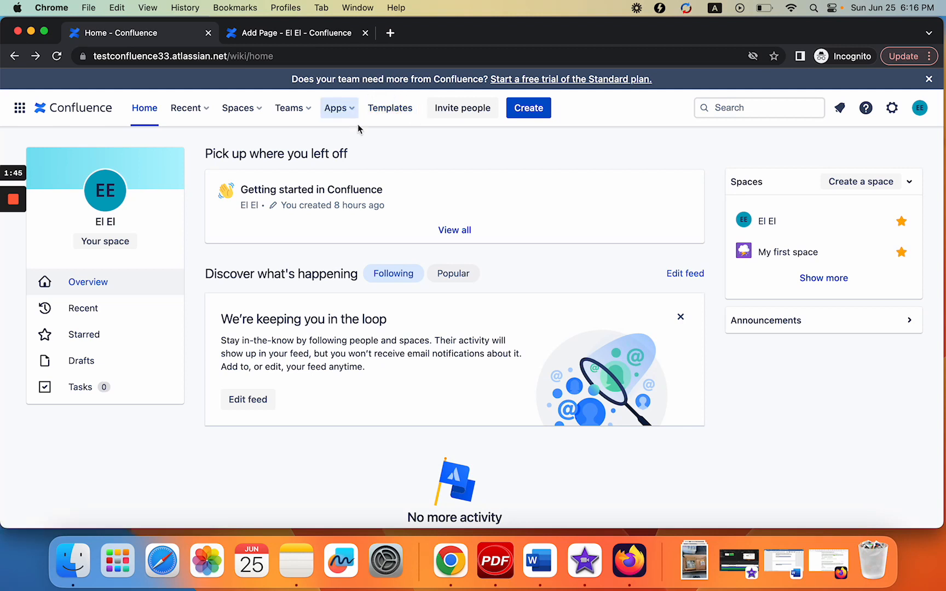
Browse the page template gallery and the 1-on-1 Meeting preview, then return to the home page
click(392, 107)
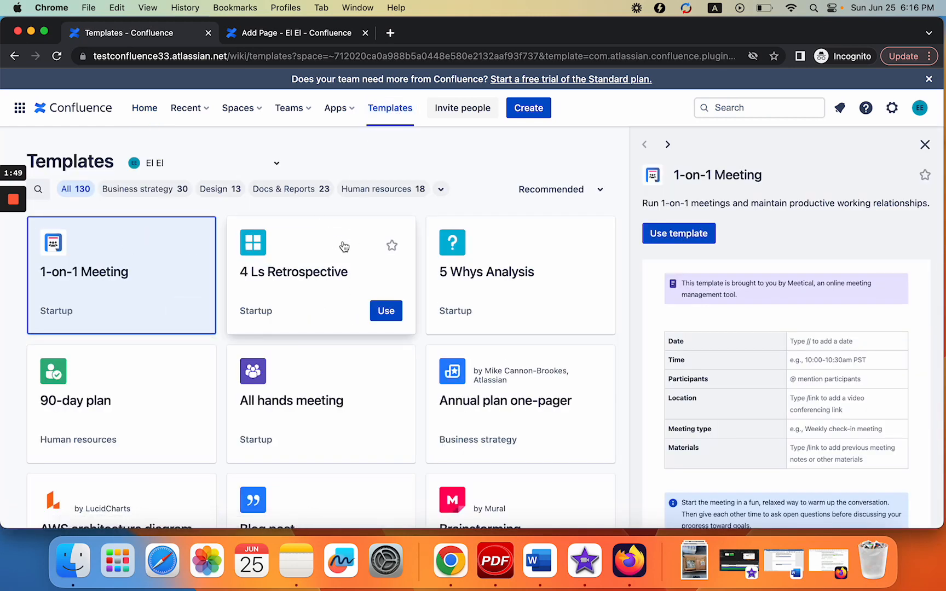
scroll(184, 317, down, 3)
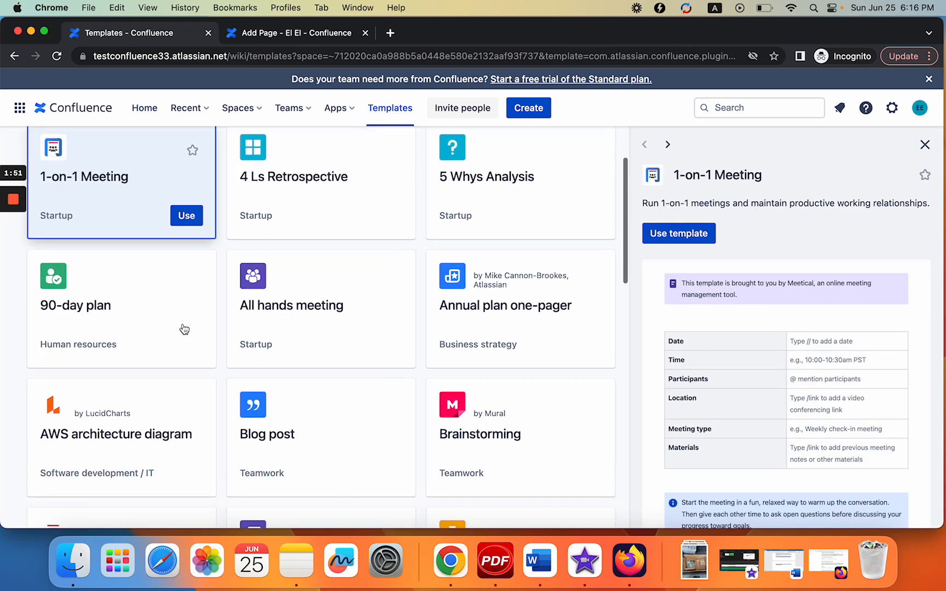
scroll(350, 339, down, 10)
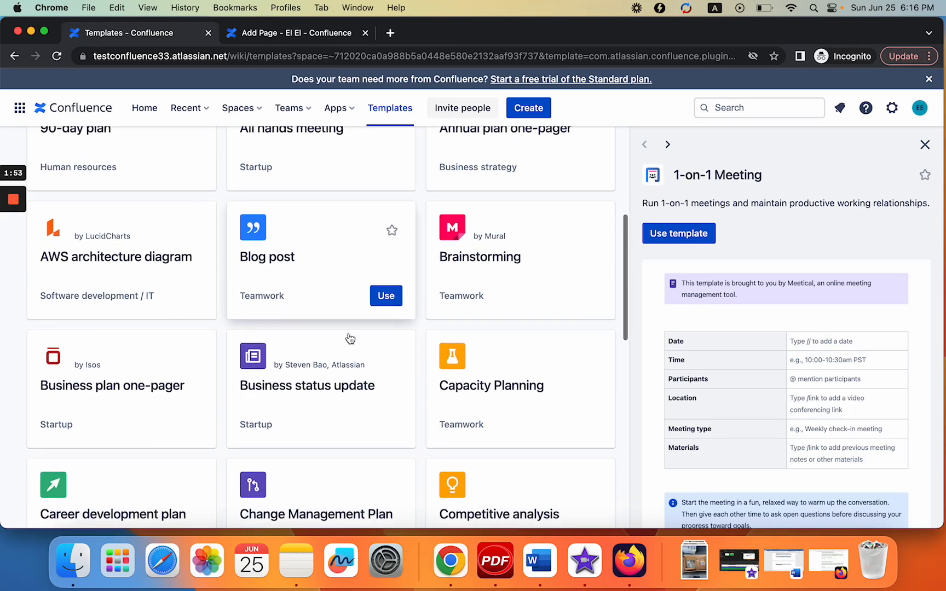
scroll(351, 338, down, 20)
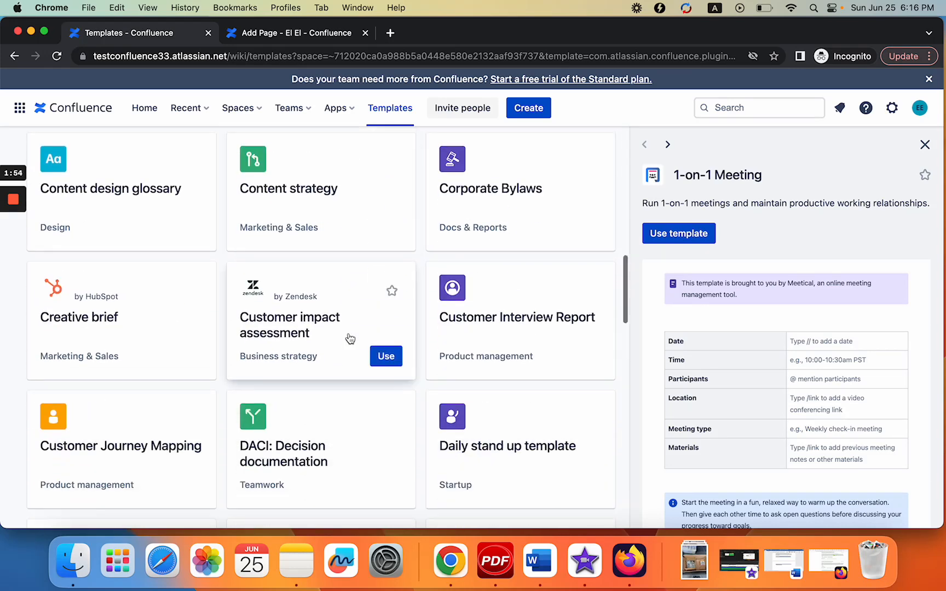
scroll(351, 338, down, 20)
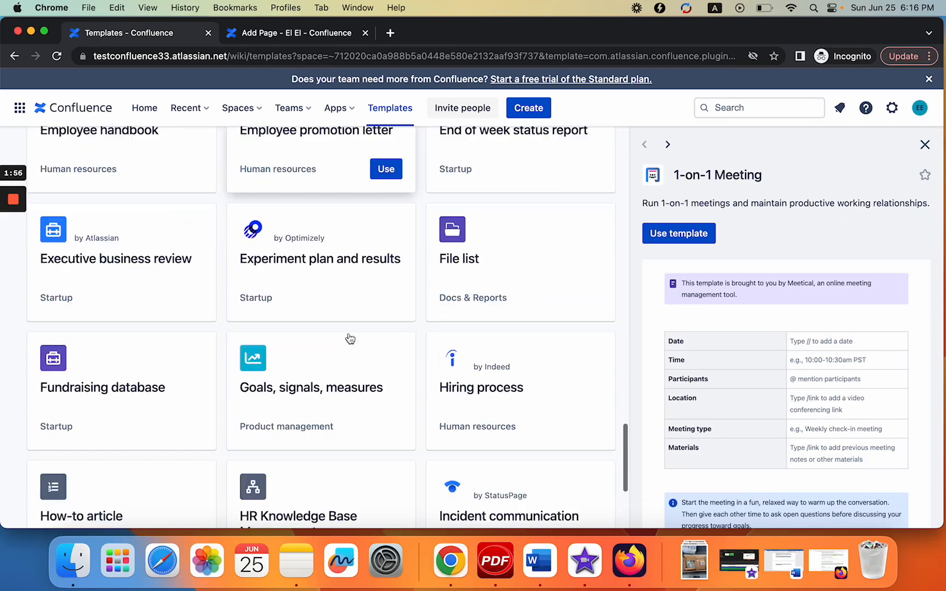
scroll(351, 338, down, 20)
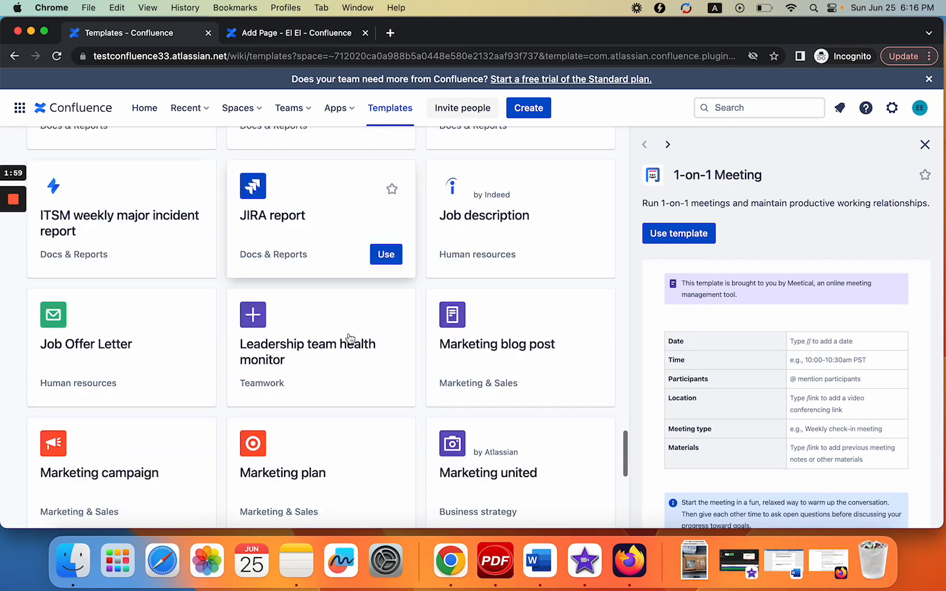
scroll(350, 339, down, 12)
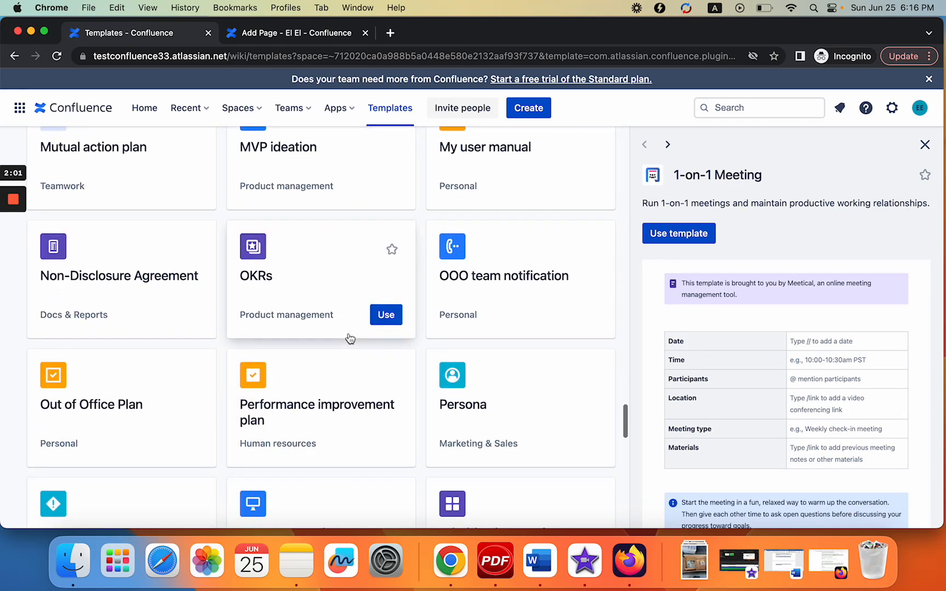
scroll(794, 327, down, 3)
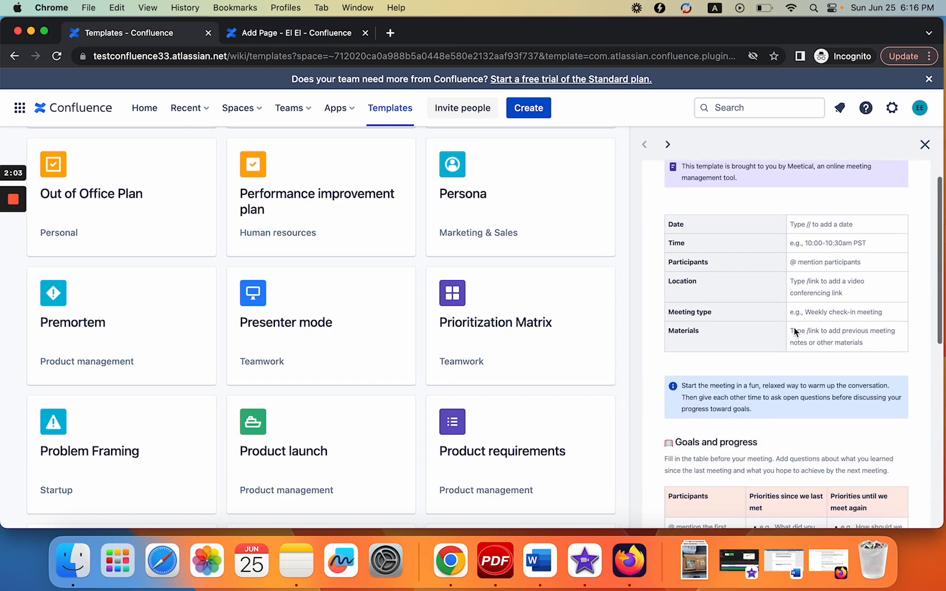
scroll(794, 327, up, 3)
scroll(231, 222, up, 10)
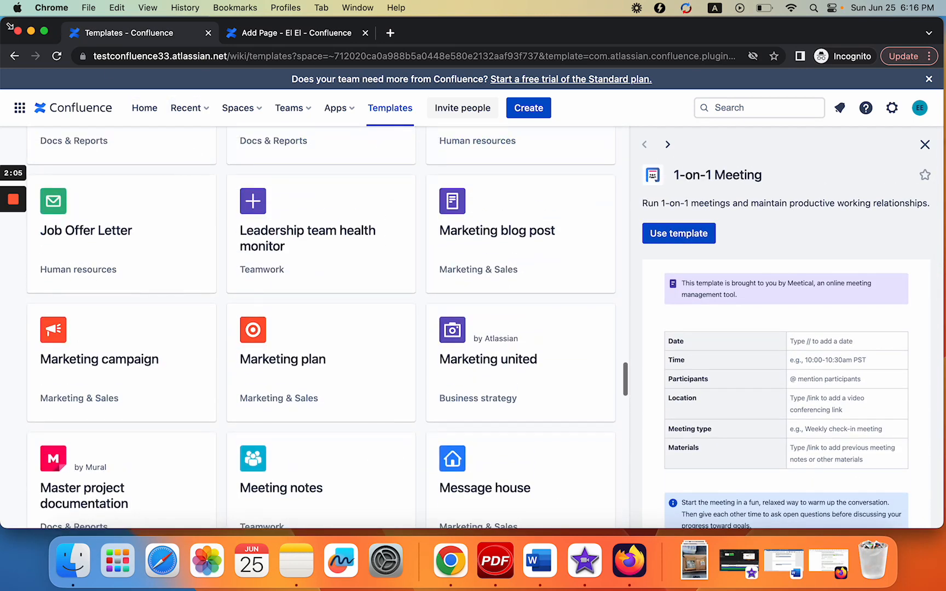
click(15, 56)
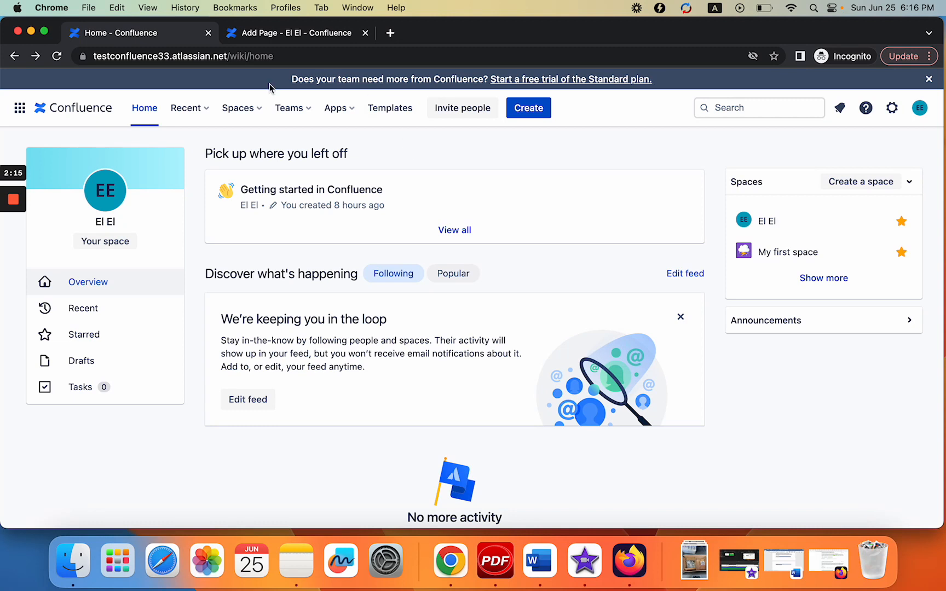
Examine the starred spaces and the choices for viewing all spaces or creating one
click(258, 109)
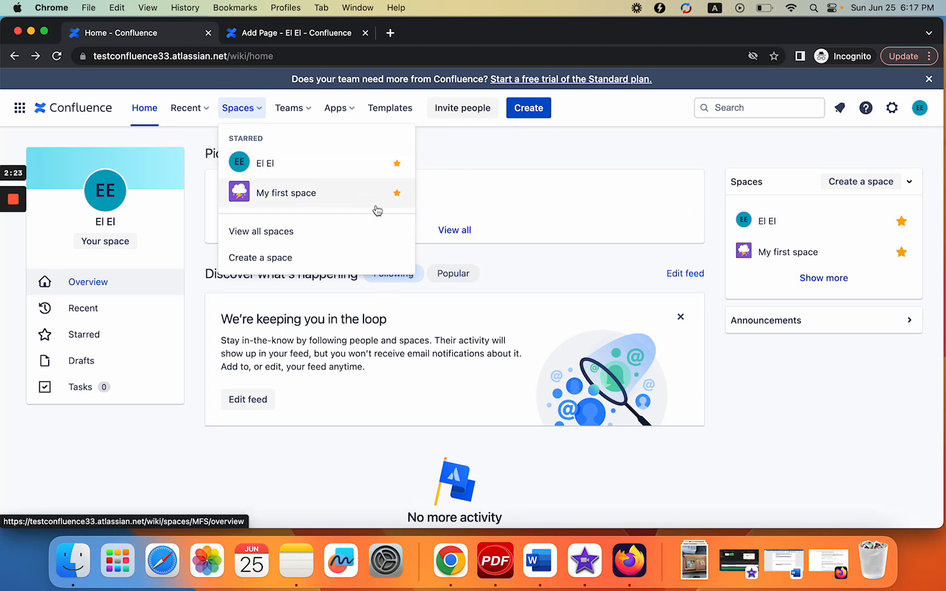
click(530, 146)
mouse_move(16, 253)
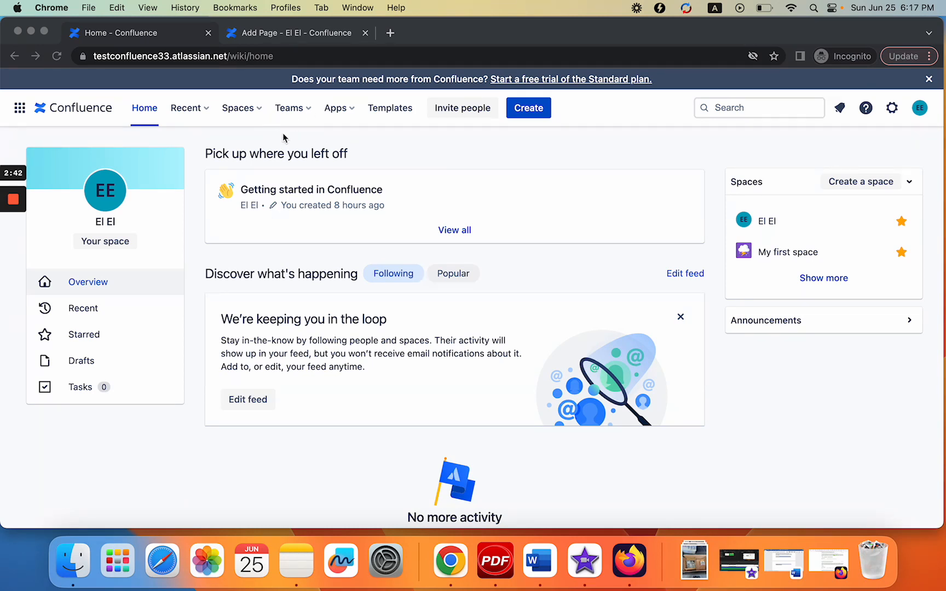
click(256, 109)
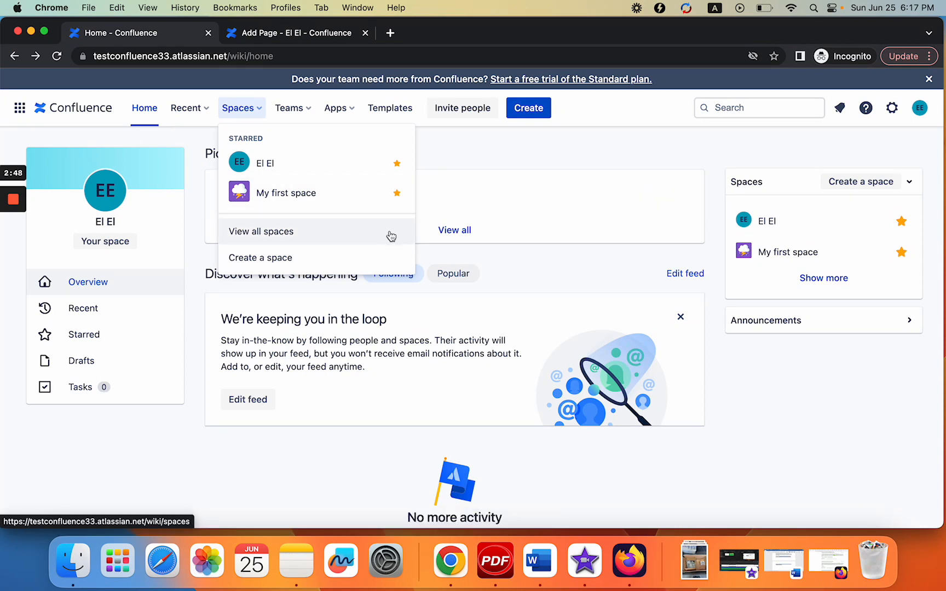
click(653, 118)
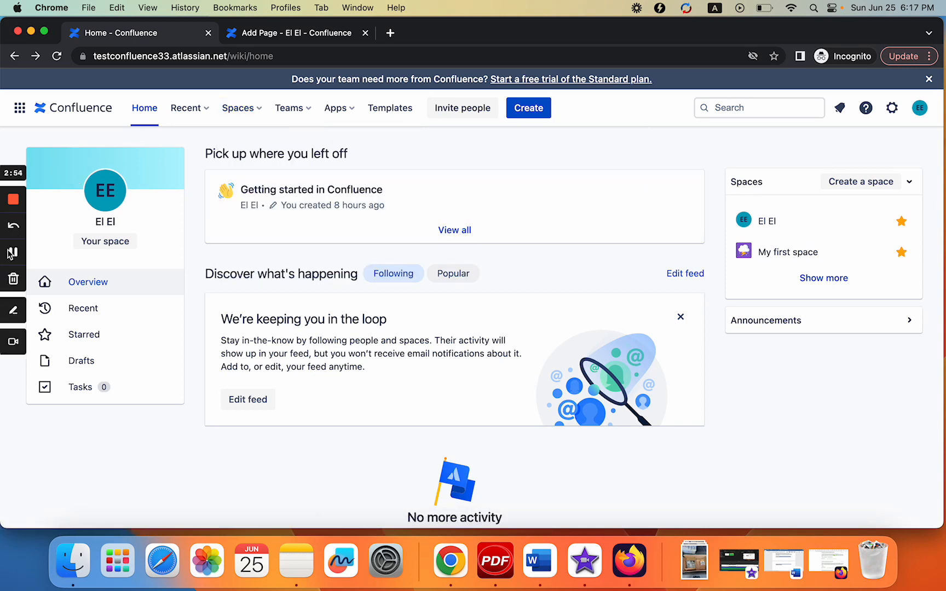
click(11, 253)
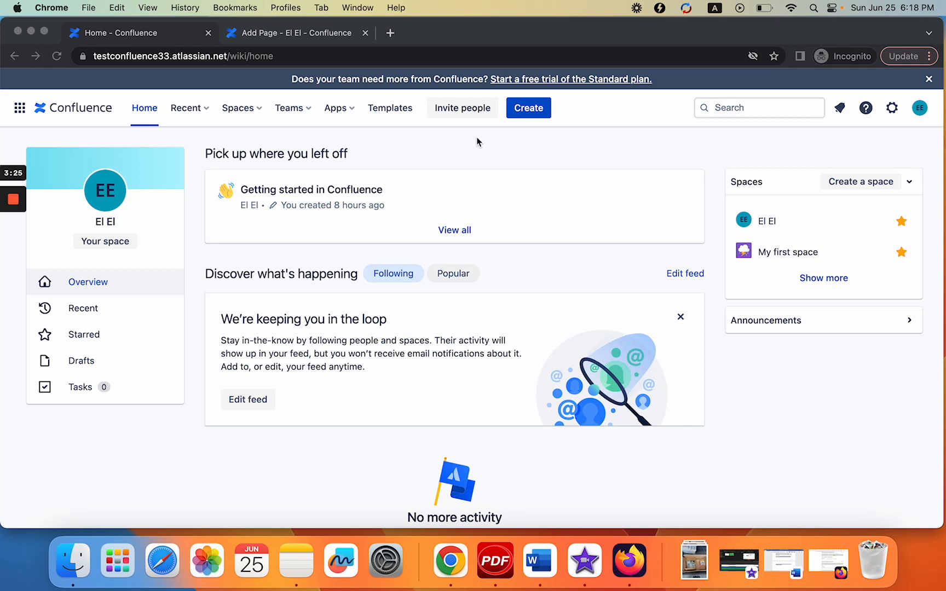
Create a new blank page in the personal space
click(546, 136)
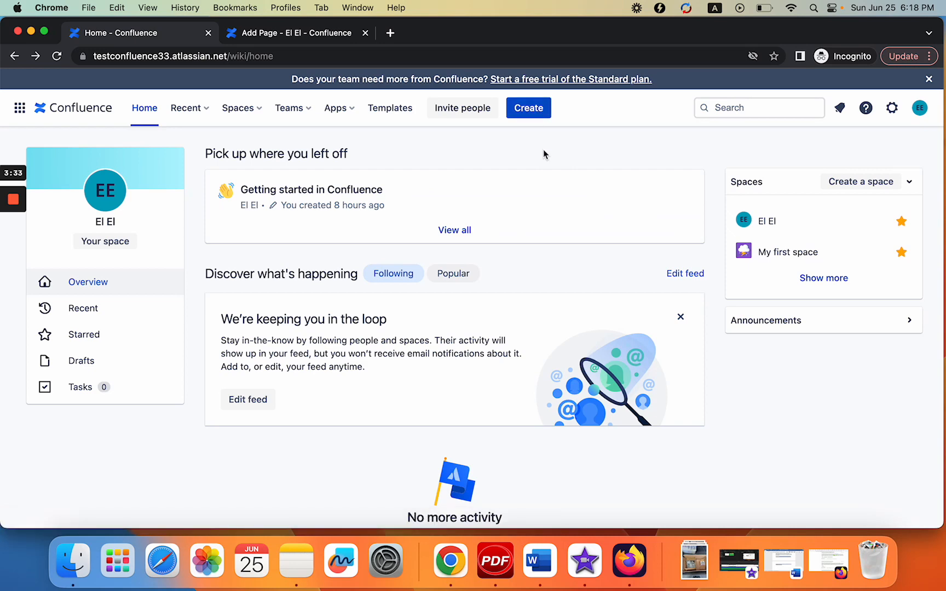
key(c)
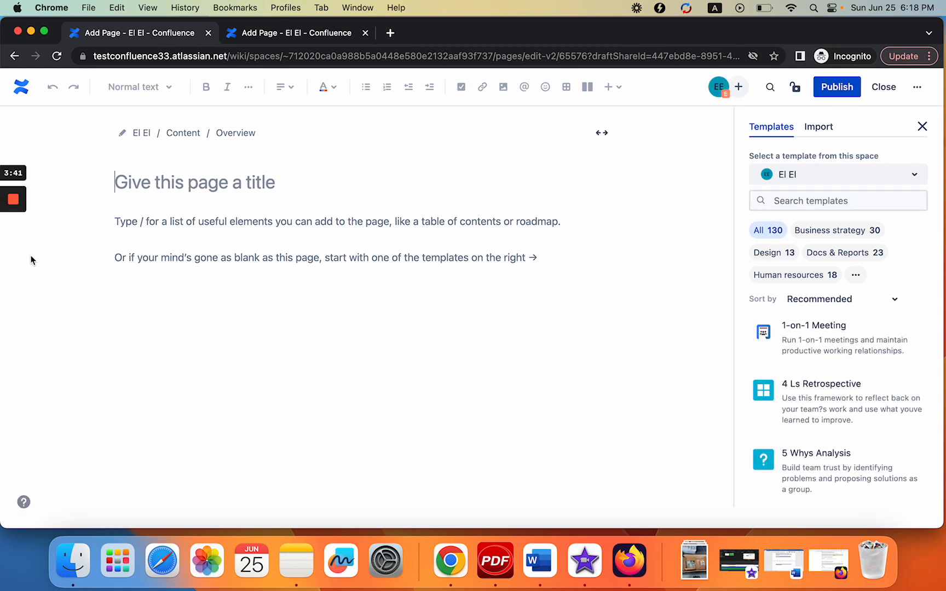
click(13, 254)
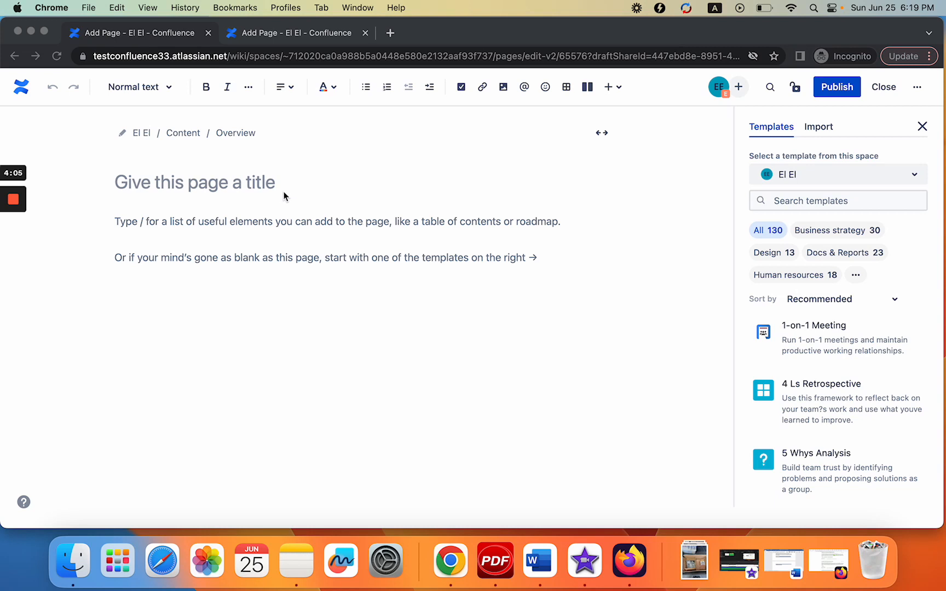
Title the new page "Test document!"
click(305, 191)
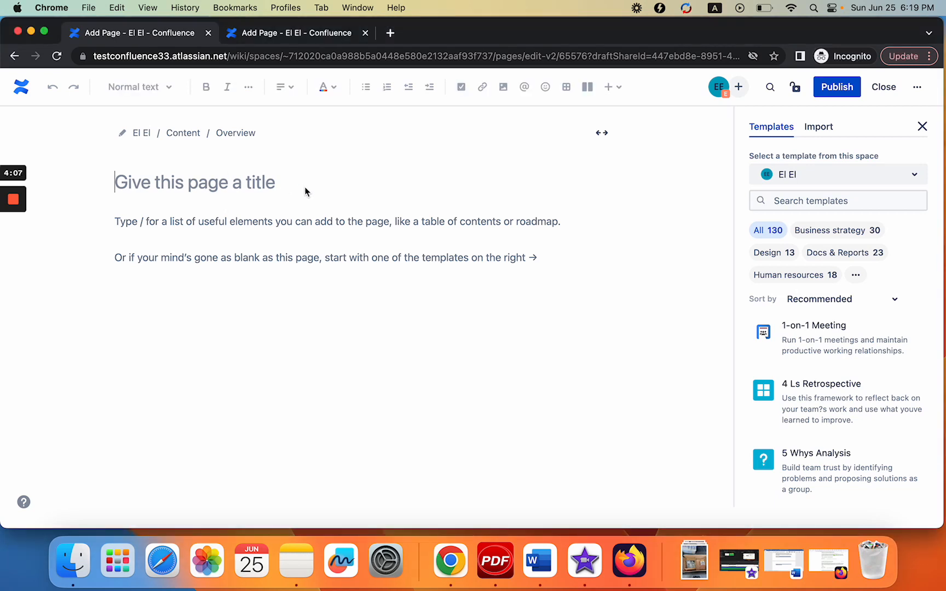
mouse_move(219, 156)
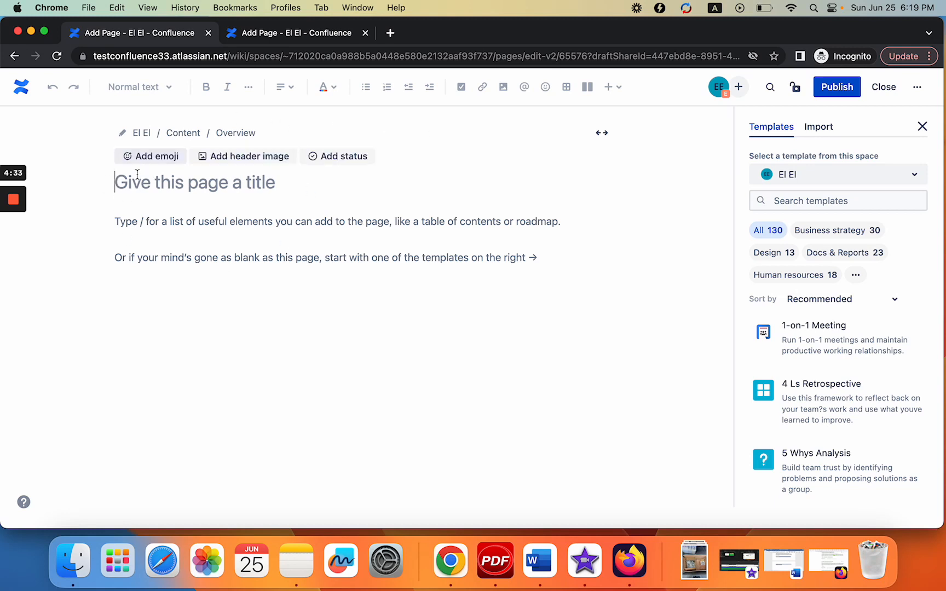
text(T)
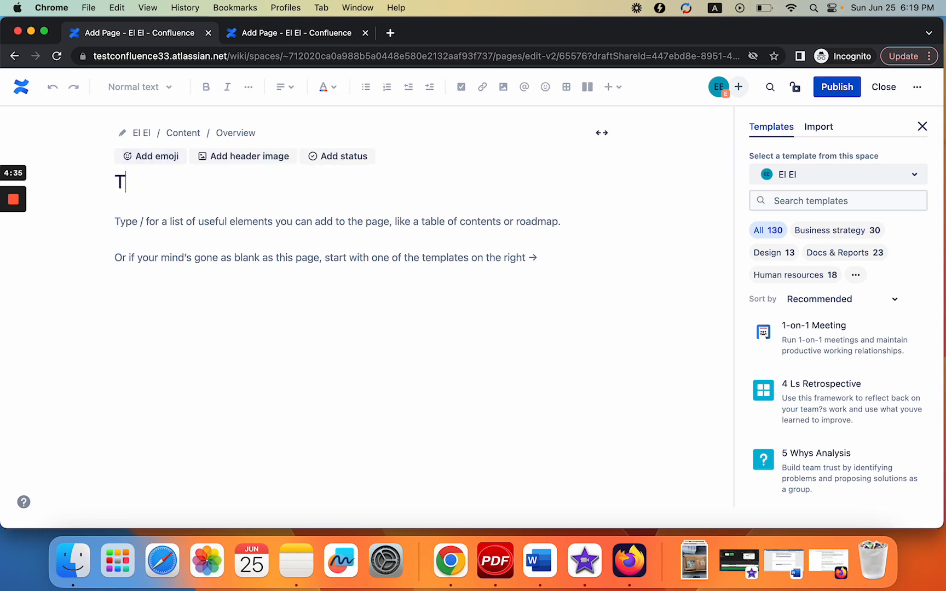
text(est docum)
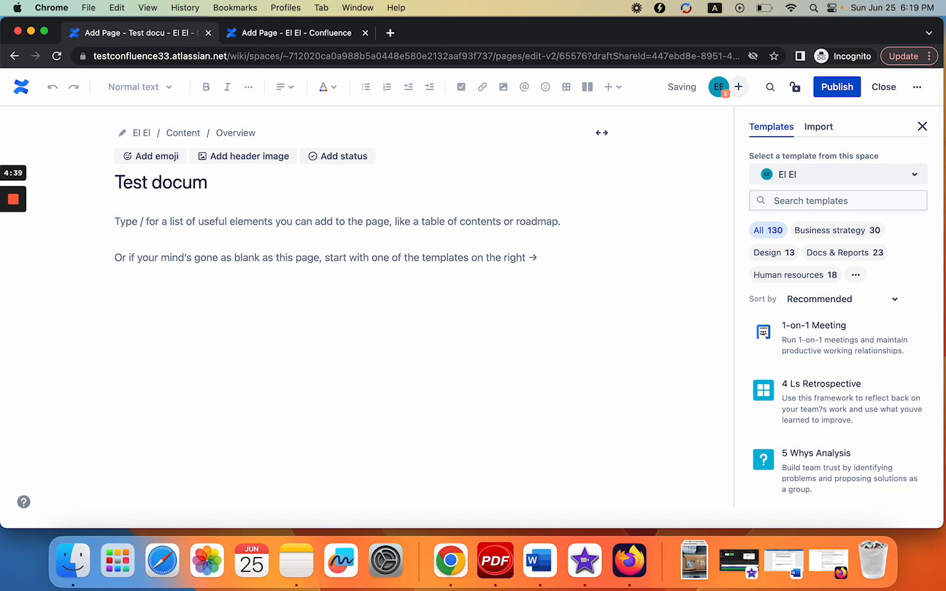
text(ent!)
Set the text style of the page body's first line to Heading 1
click(355, 148)
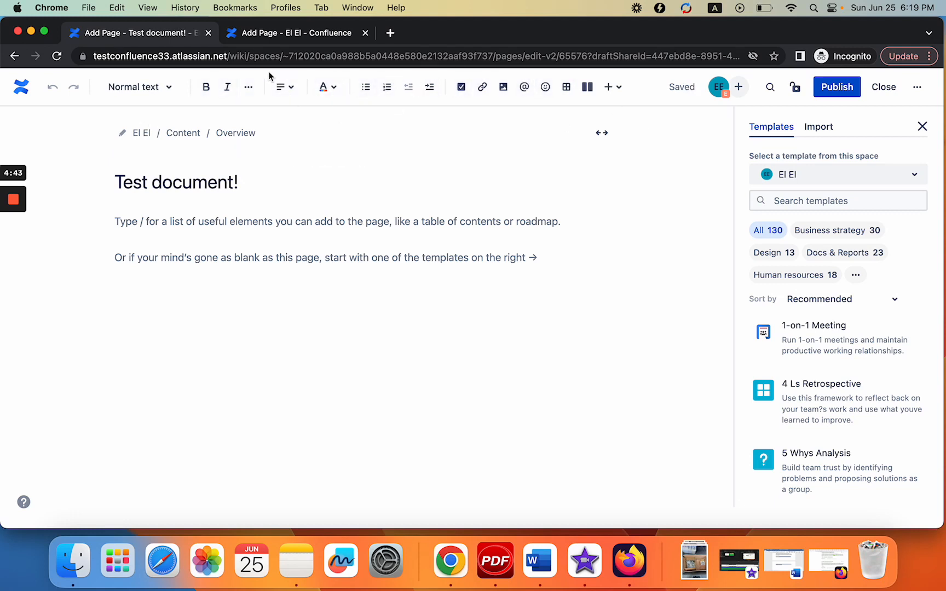
click(137, 86)
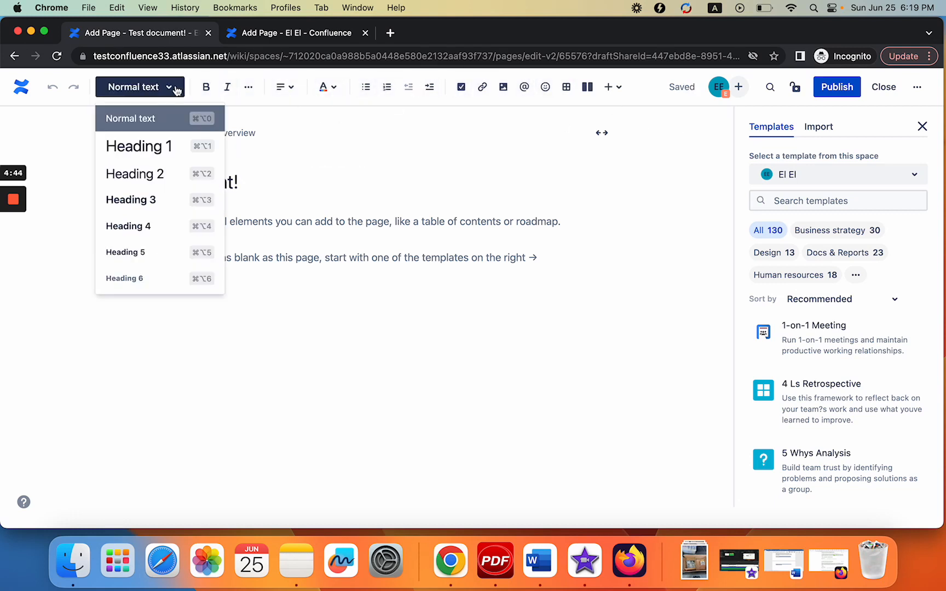
click(132, 146)
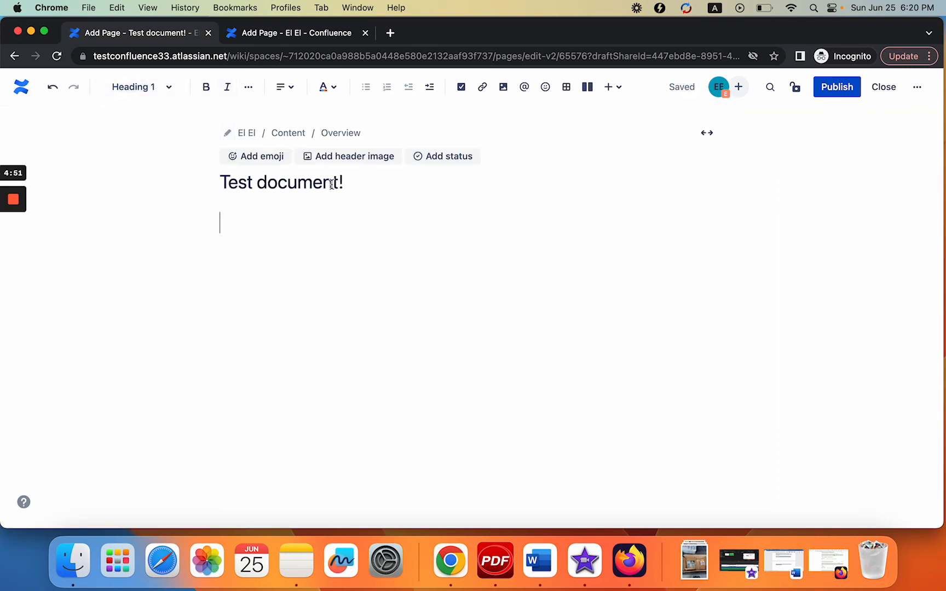
Turn on bold for the first body line below the title and write the heading "Start"
drag(350, 184, 220, 110)
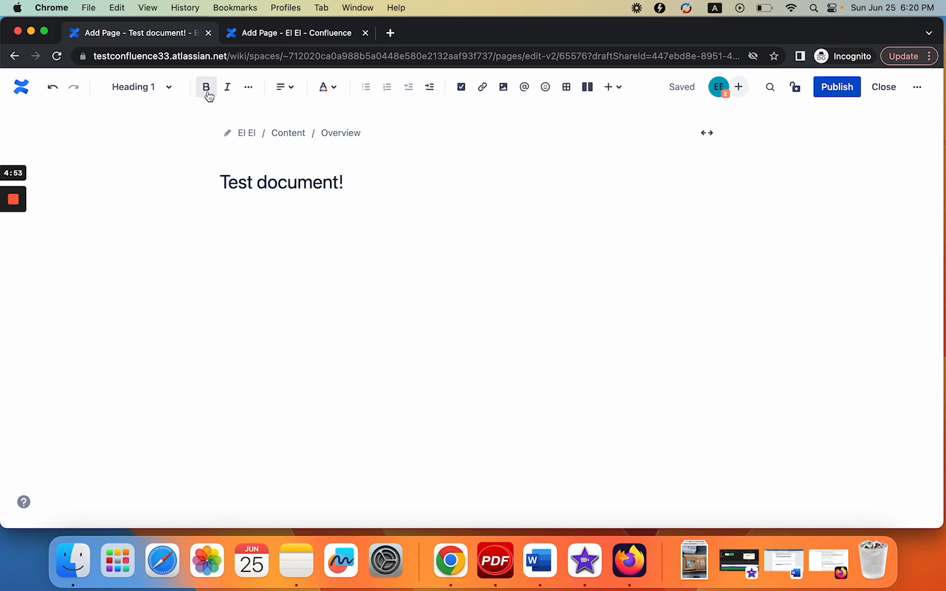
click(206, 88)
drag(224, 182, 385, 182)
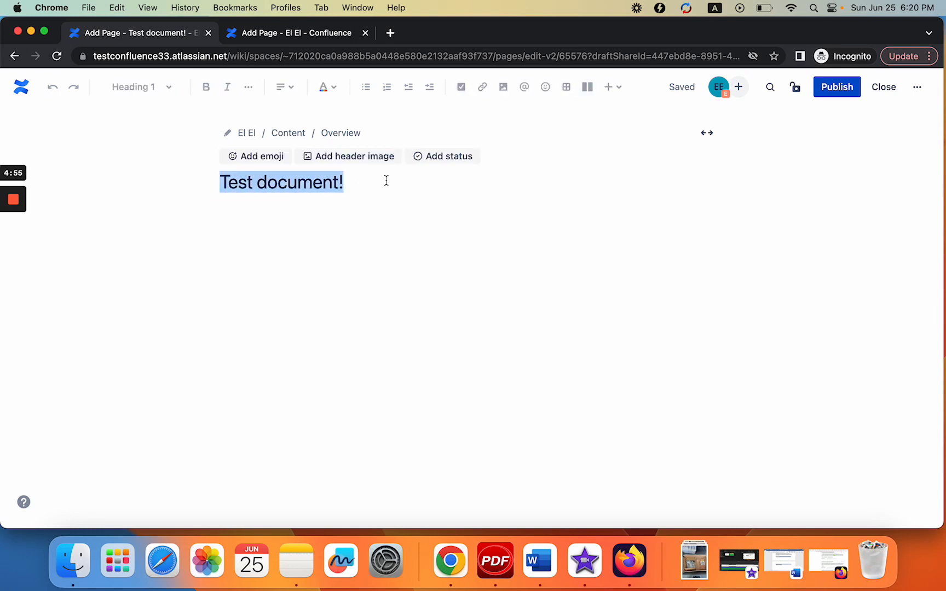
click(256, 222)
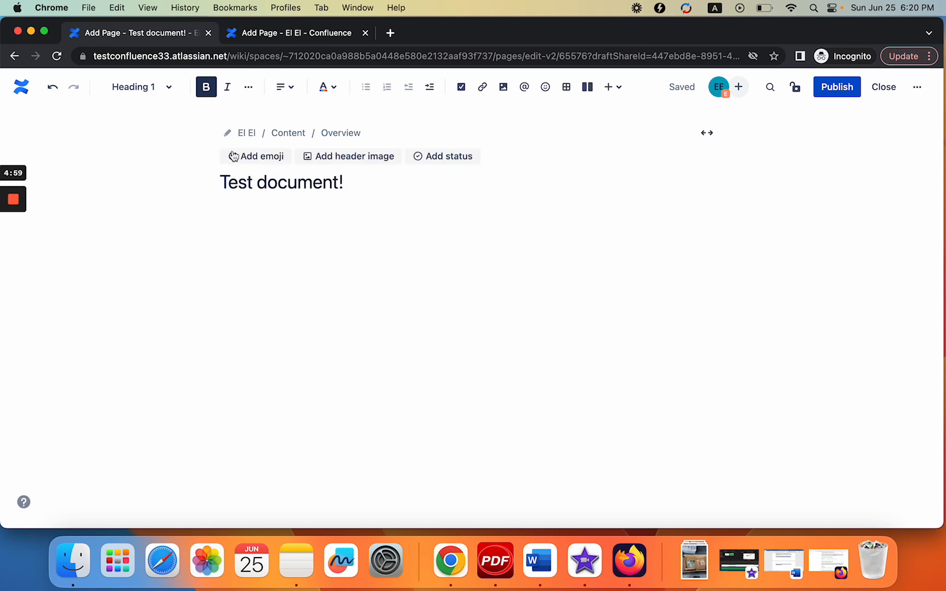
click(247, 183)
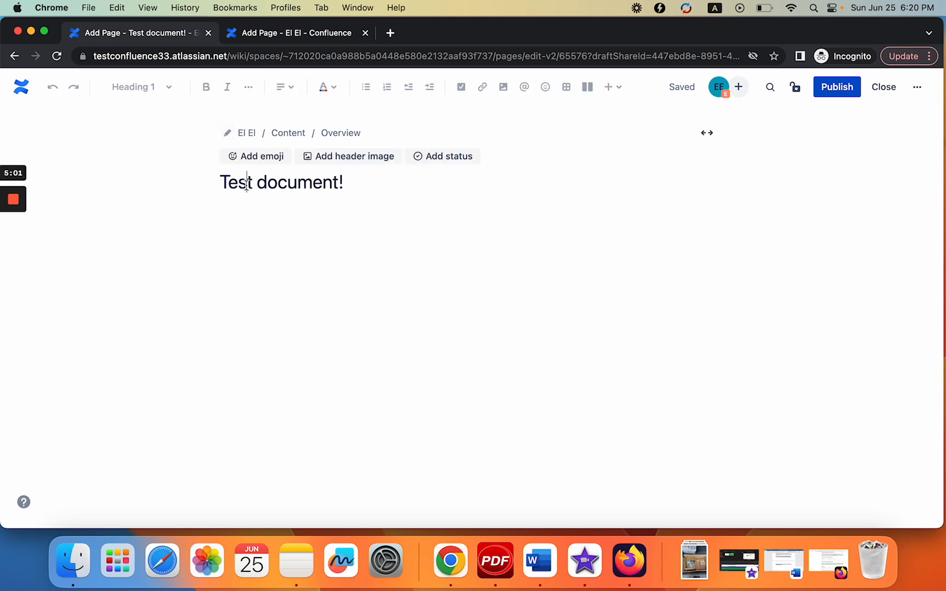
click(238, 215)
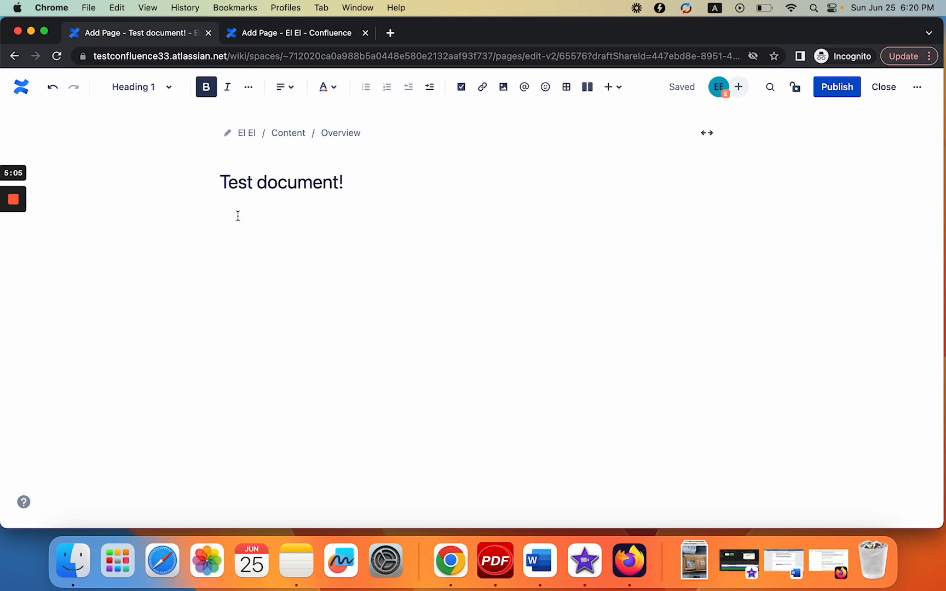
text(Start)
Remove the bold formatting from the "Start" heading and add a period after the word
drag(266, 227, 207, 228)
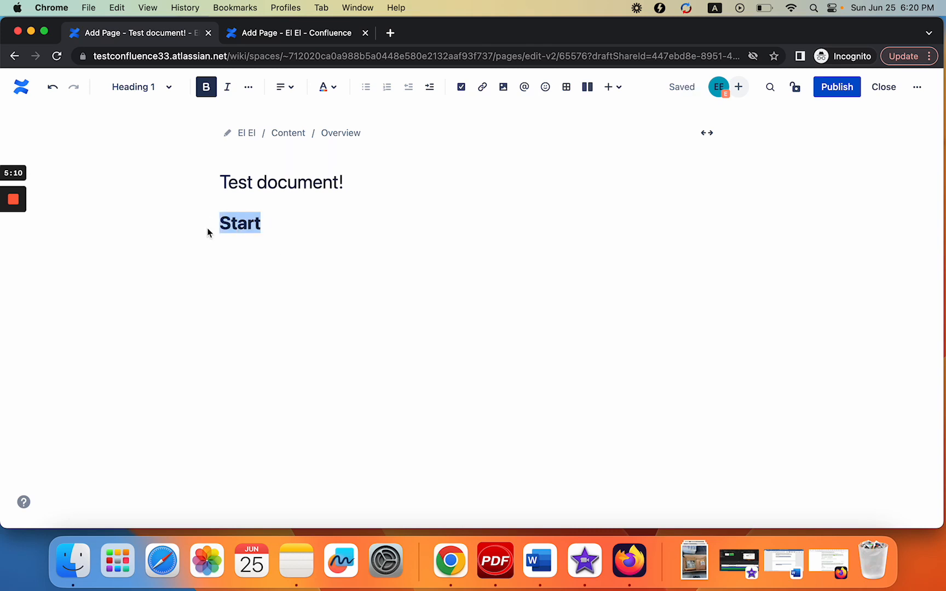
click(204, 89)
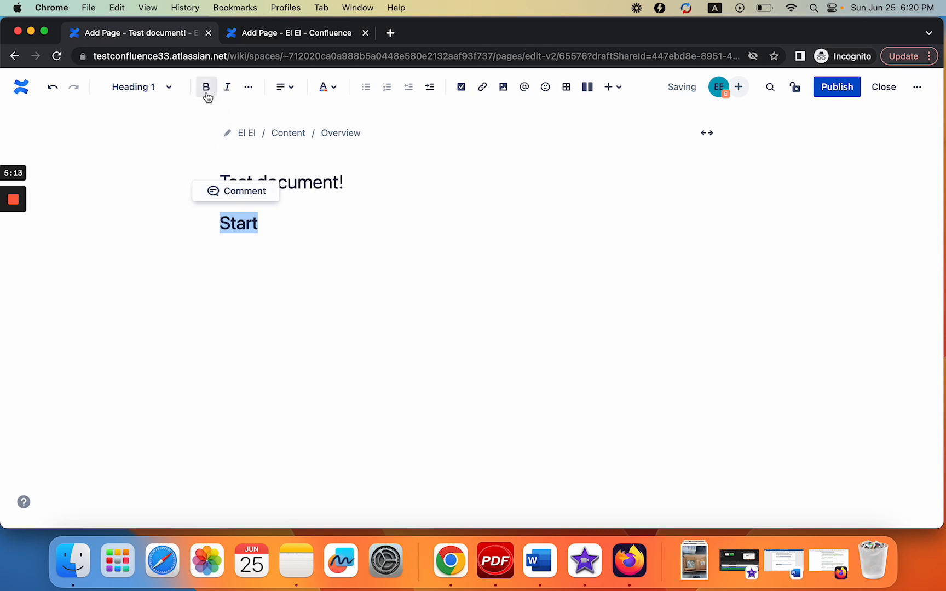
click(270, 223)
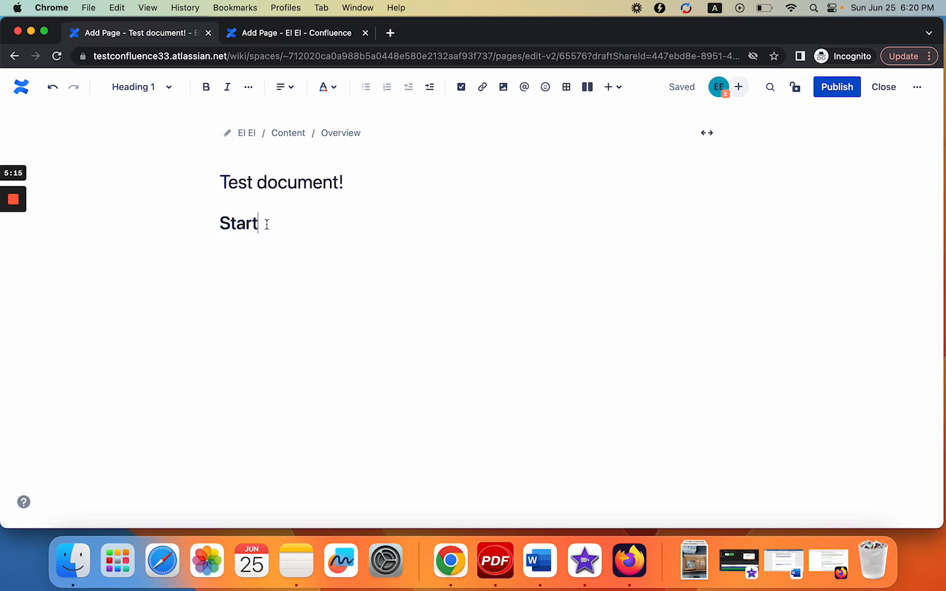
text(.)
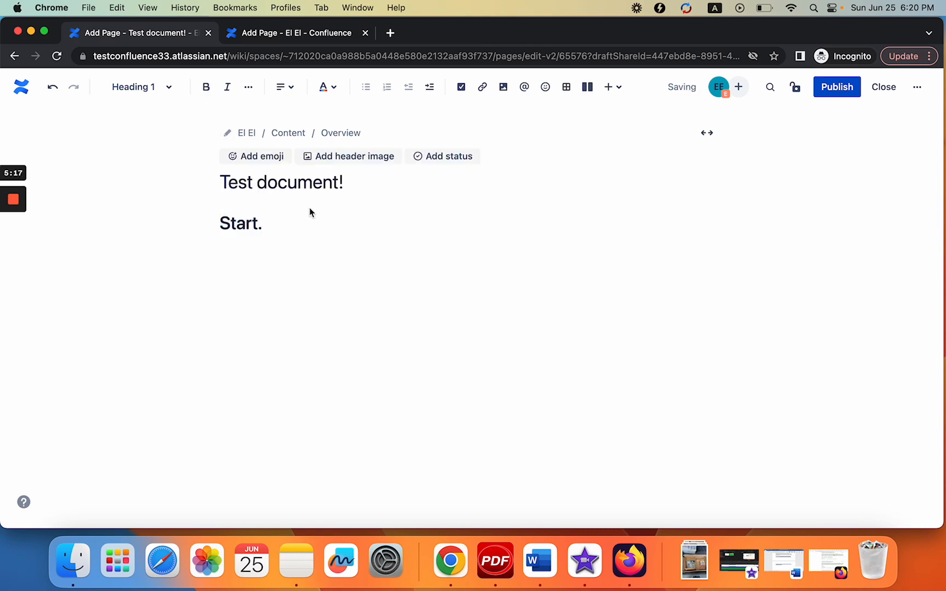
Examine the additional text formatting options, the alignment choices and the text colour palette
click(249, 89)
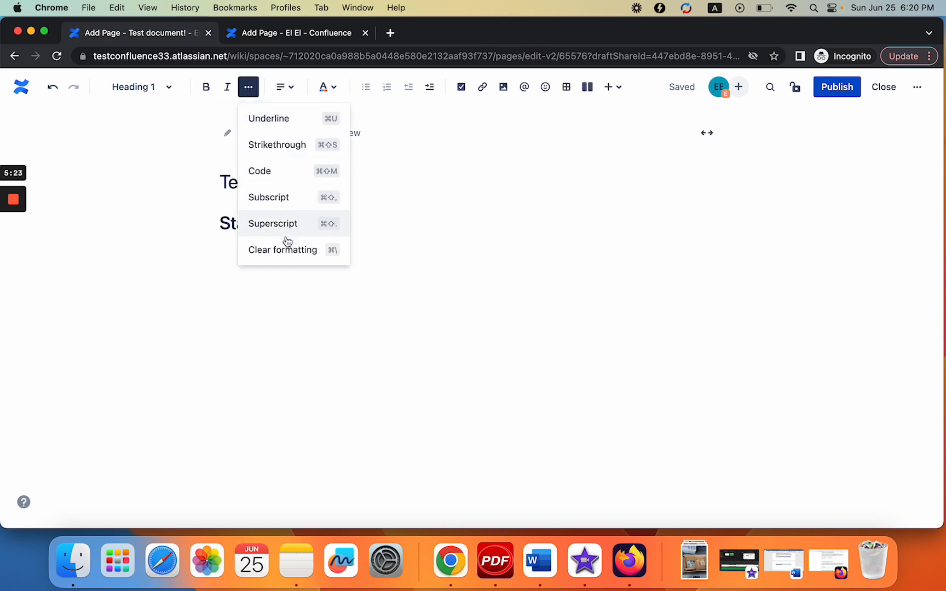
click(321, 249)
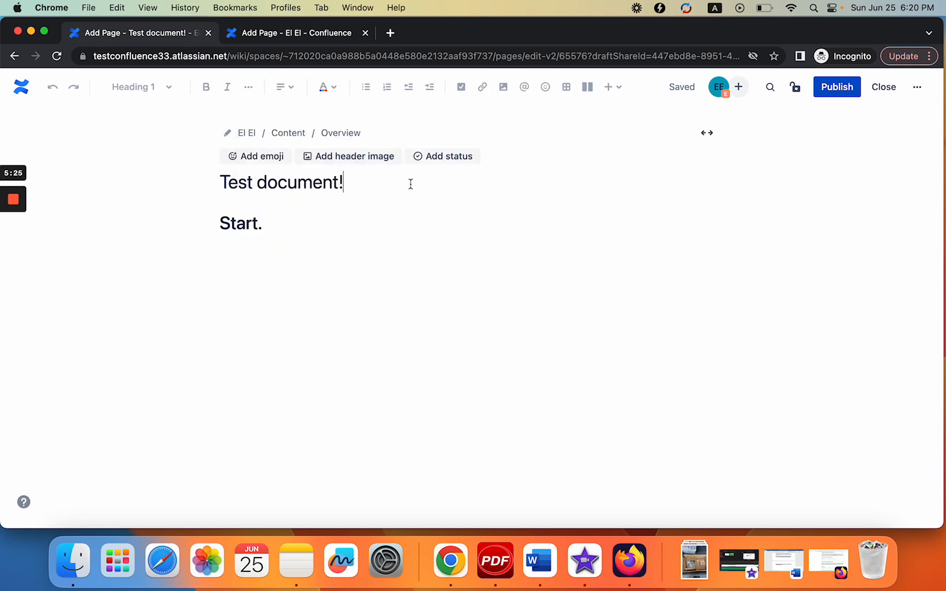
click(248, 86)
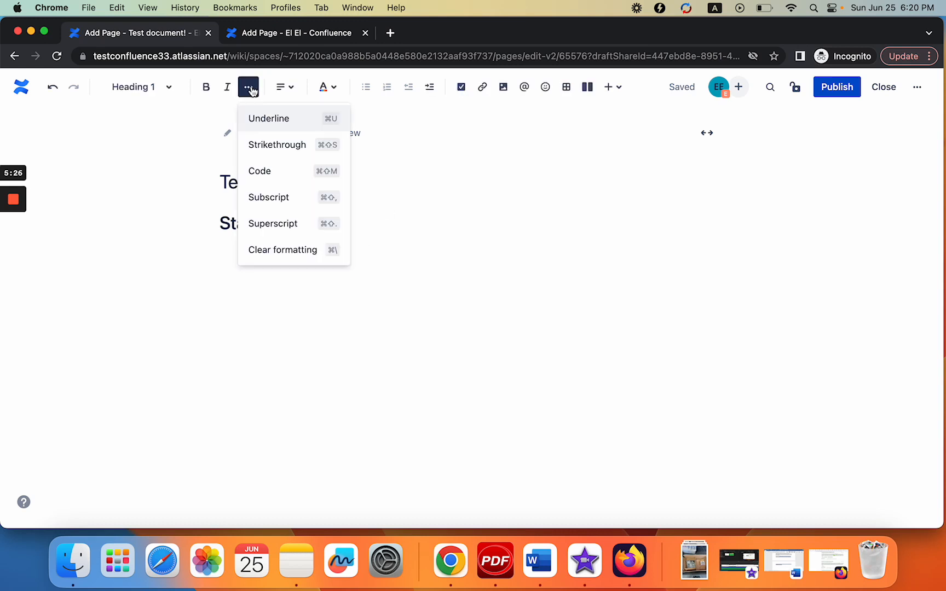
click(284, 87)
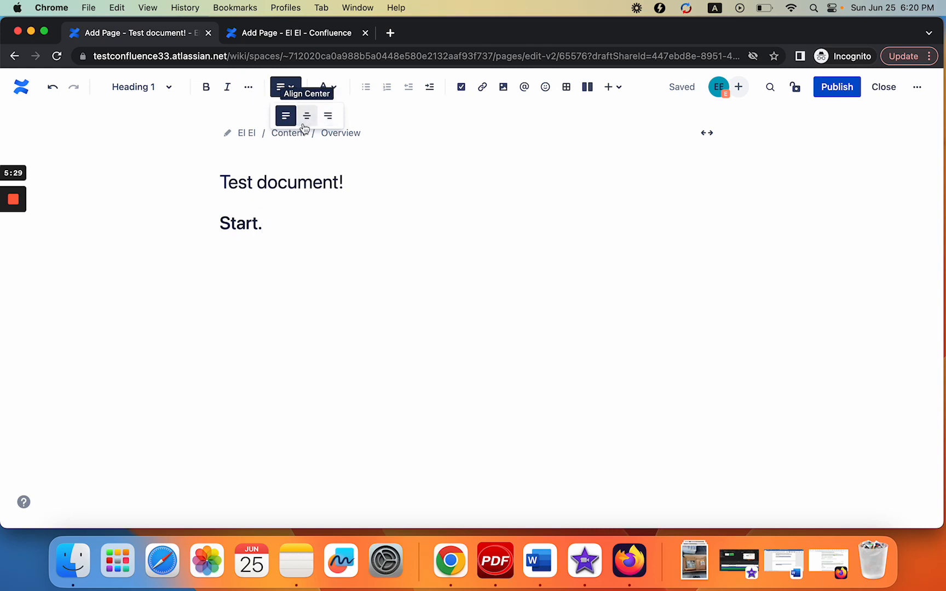
click(382, 110)
click(334, 90)
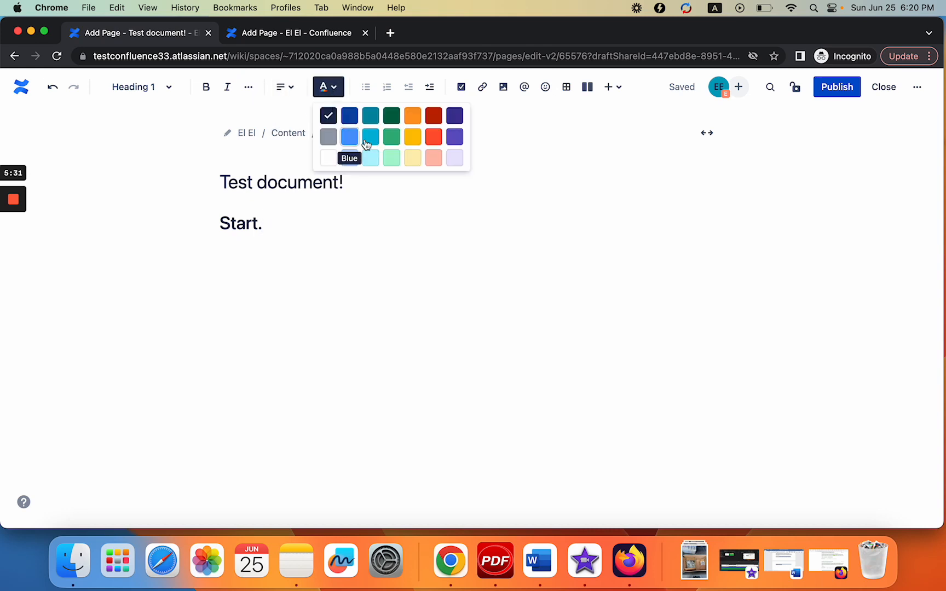
click(521, 156)
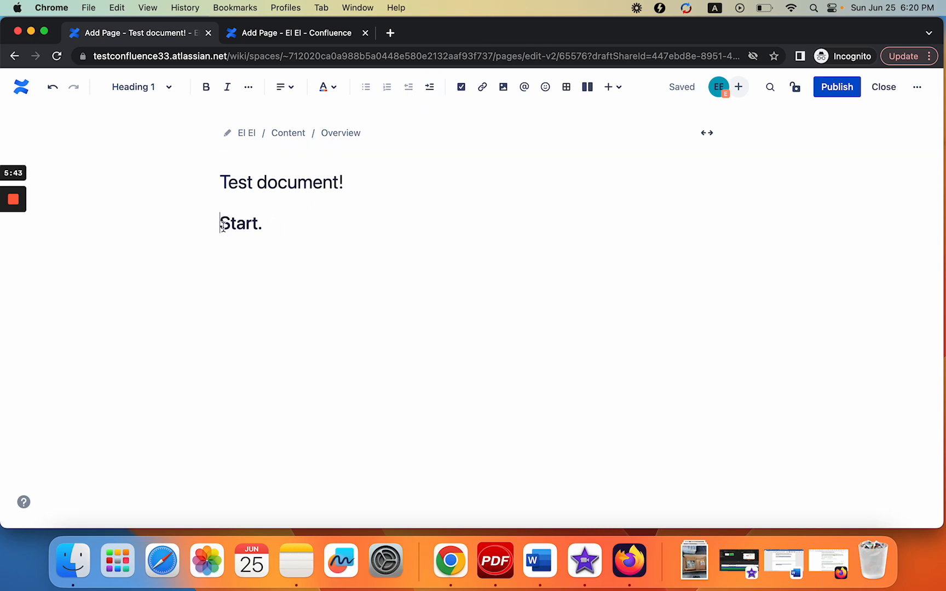
Indent the "Start." heading by one level and remove the indent again
key(Tab)
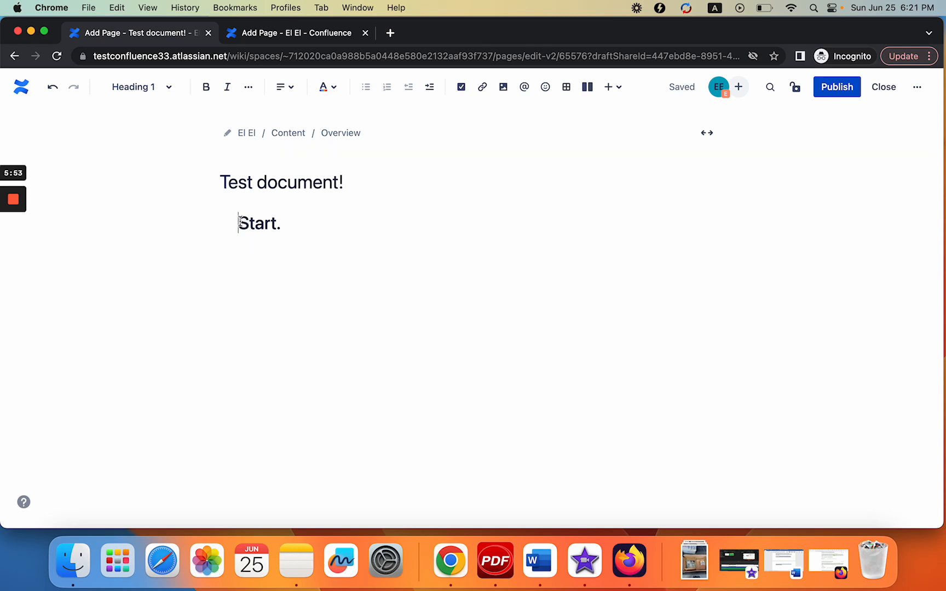
key(shift+Tab)
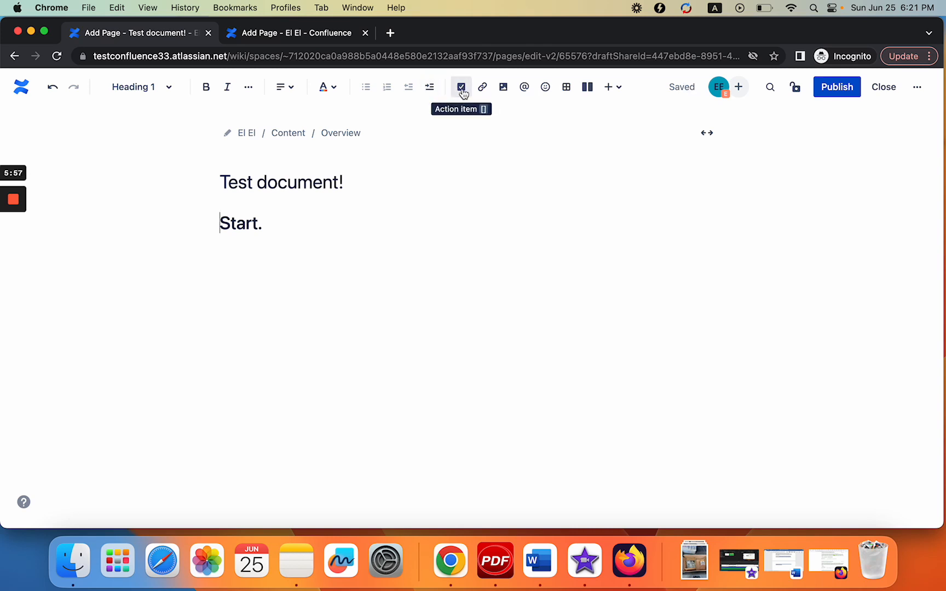
Add an action item "Start your day" below the heading, mark it as done and reset it to not done
click(462, 87)
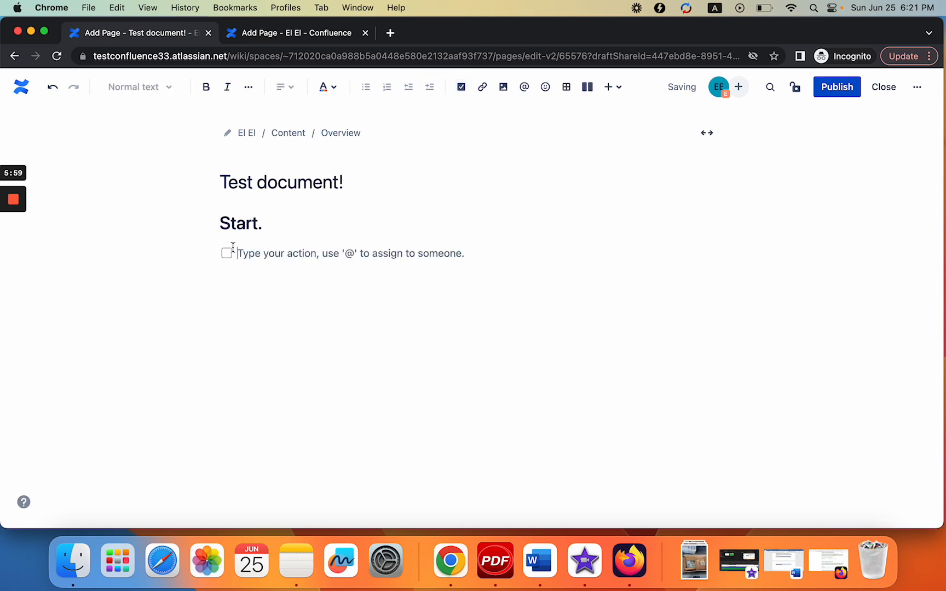
text(Start your day)
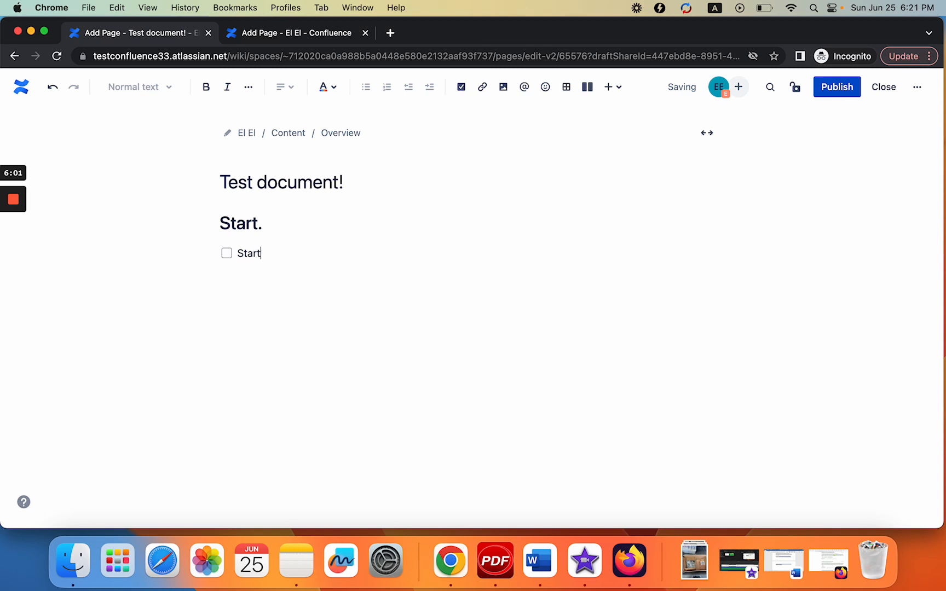
click(225, 253)
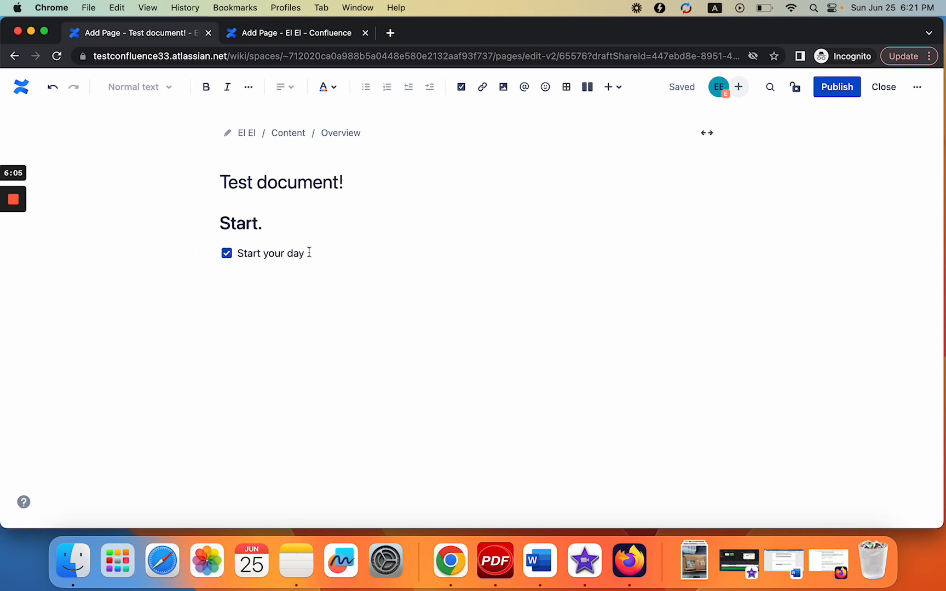
click(226, 253)
Open the file chooser for adding an image and cancel without choosing a file
click(504, 89)
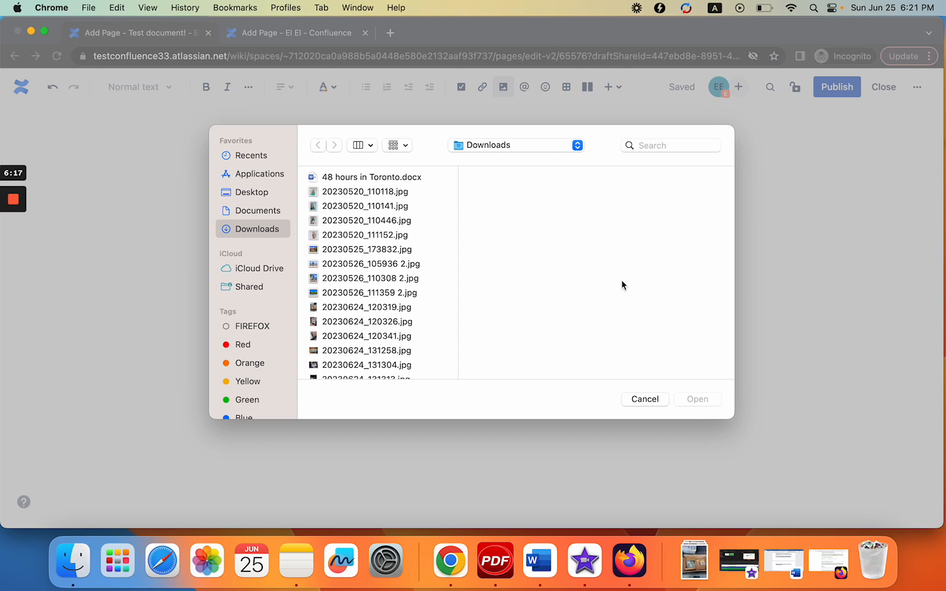
click(646, 399)
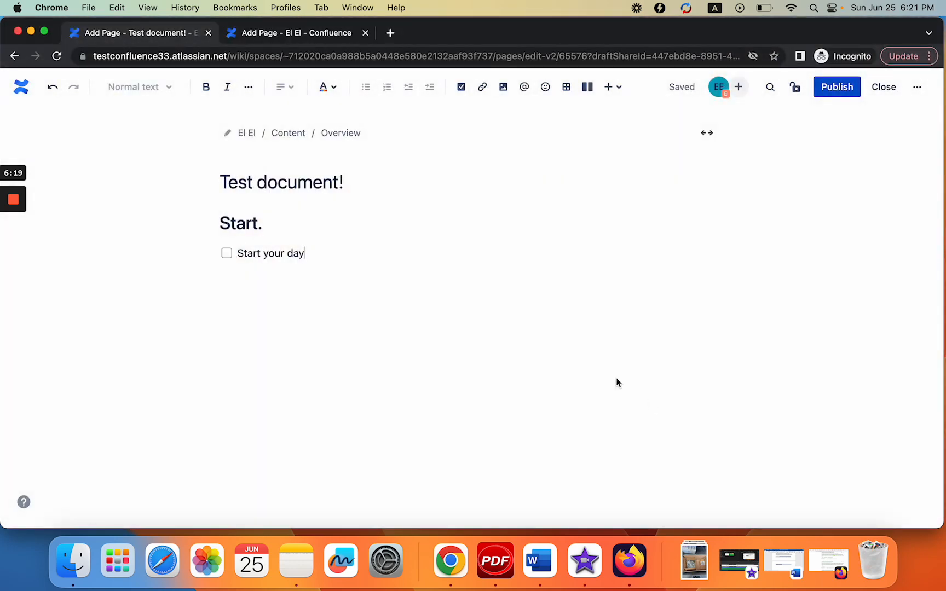
Add the inline comment "just comment" to the word "day" in the action item, save it and close the comment
mouse_move(313, 253)
mouse_down()
mouse_move(286, 252)
mouse_move(315, 253)
mouse_up()
click(325, 254)
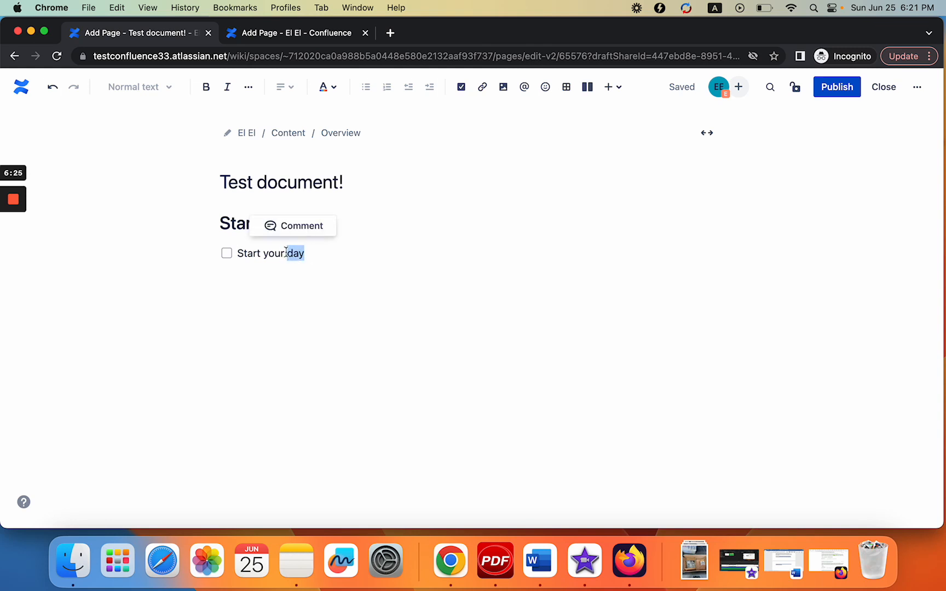
click(287, 227)
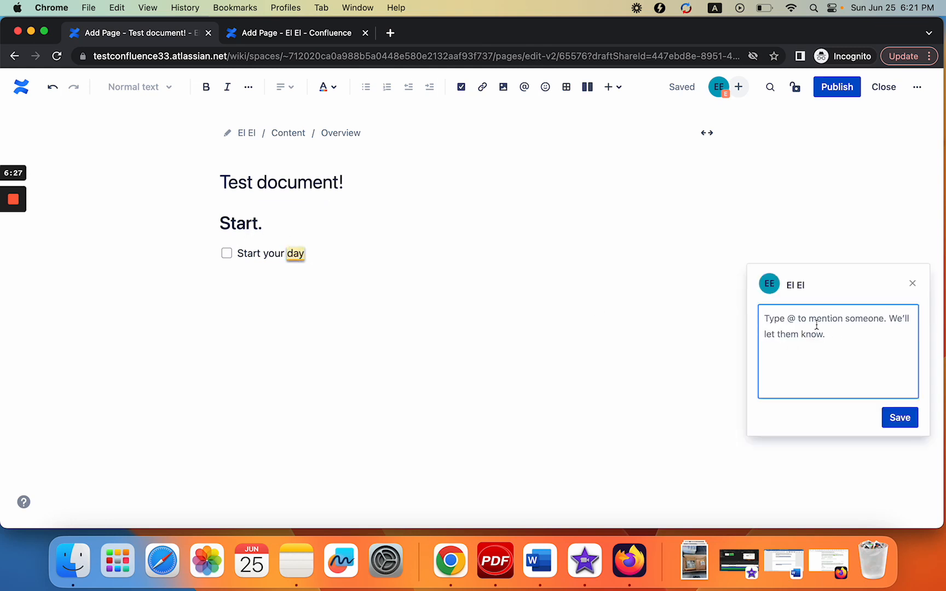
text(just comment)
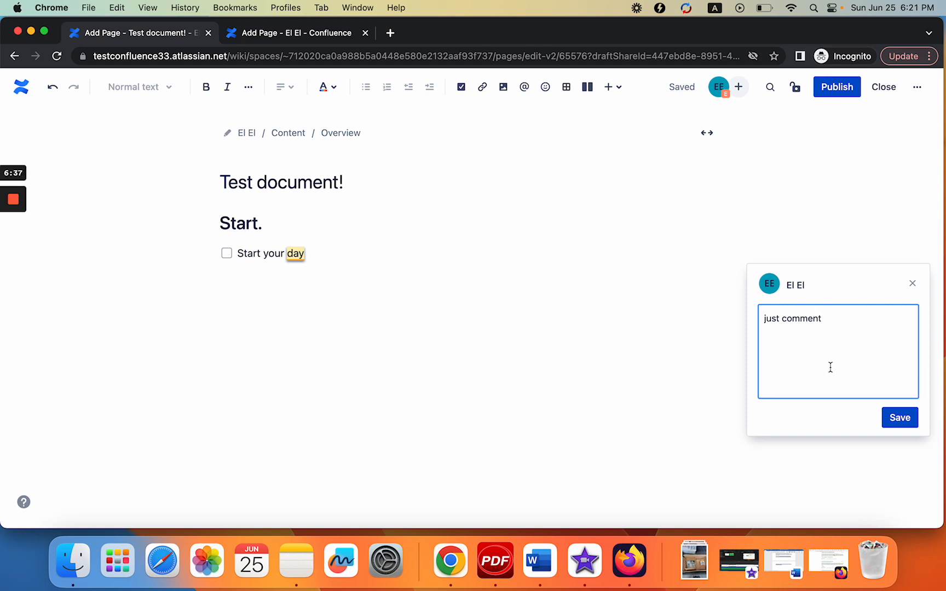
click(909, 419)
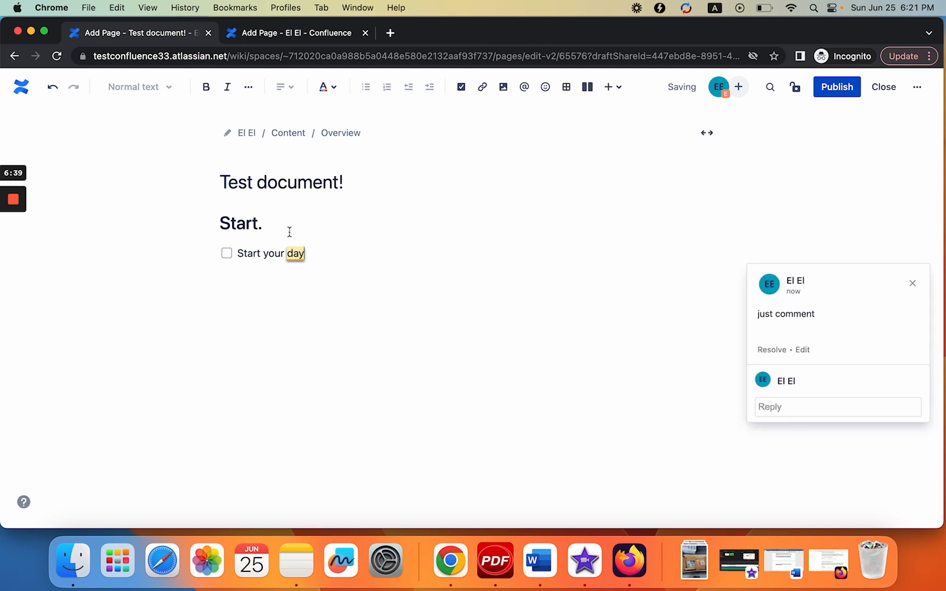
click(913, 283)
Reopen the comment on the word "day", save the reply "reply back" and close the thread
click(295, 256)
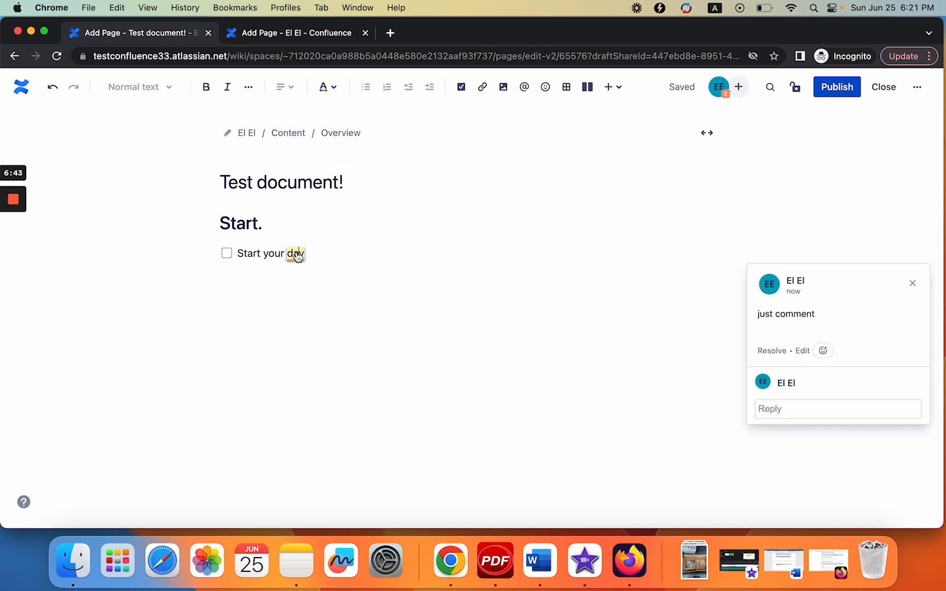
click(781, 413)
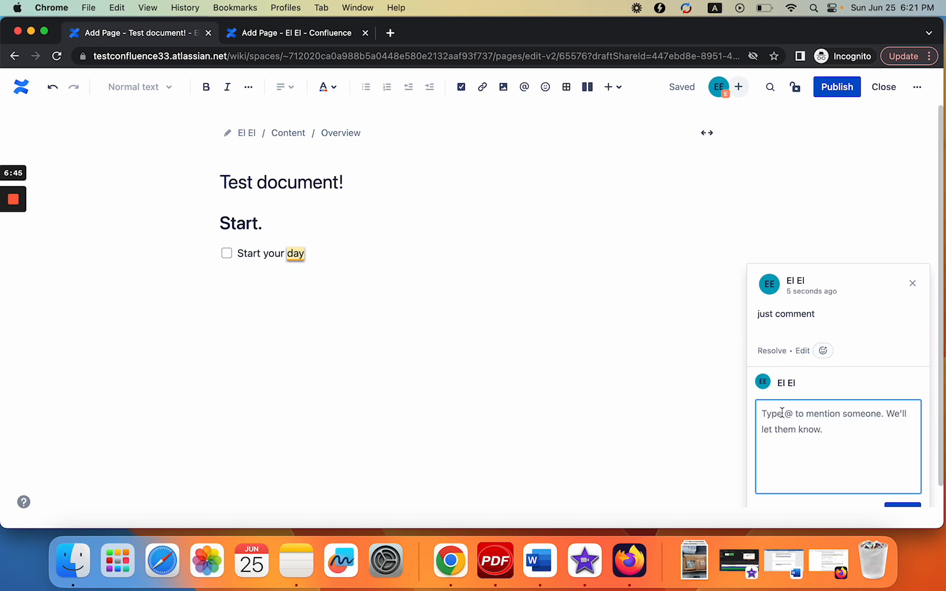
text(reply back)
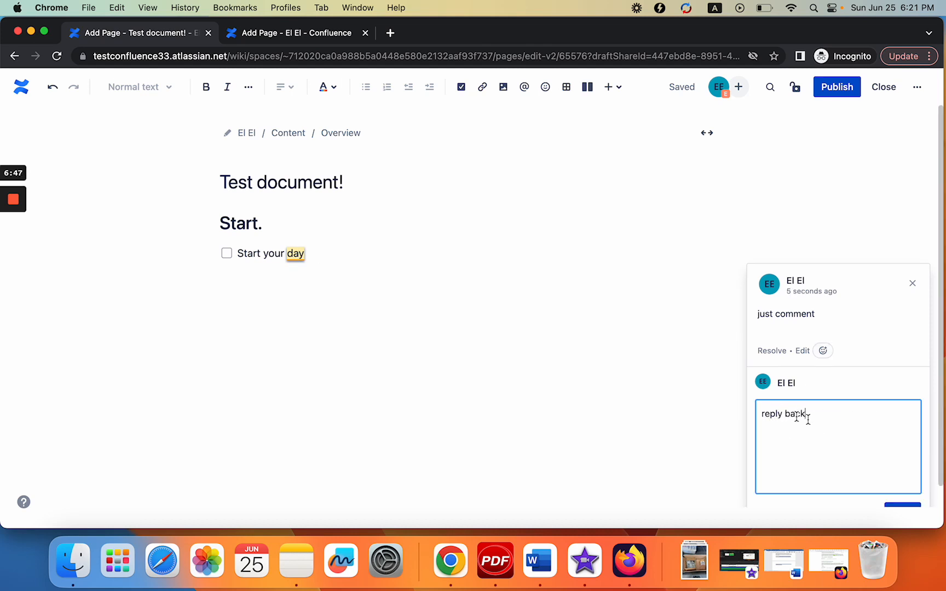
scroll(804, 416, down, 1)
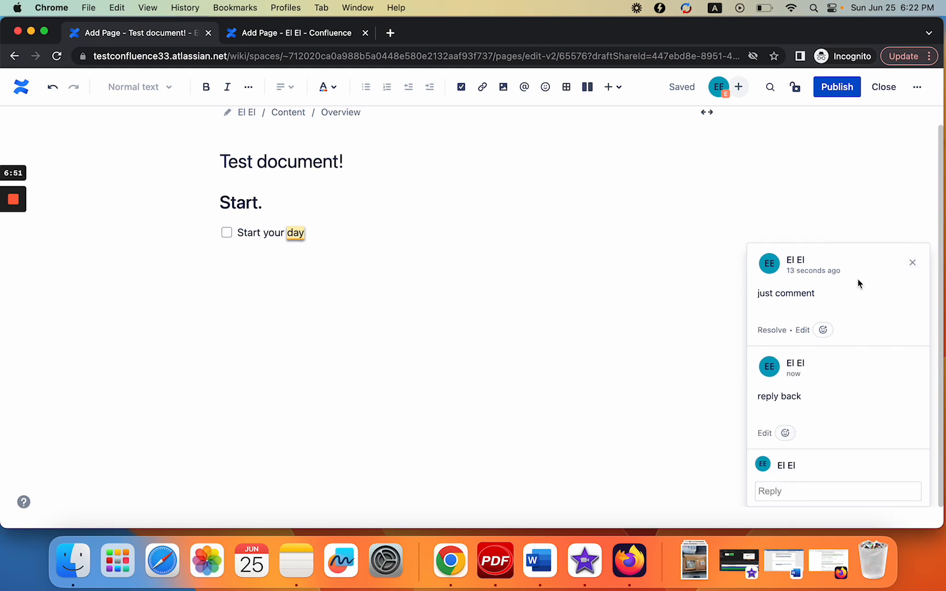
click(912, 264)
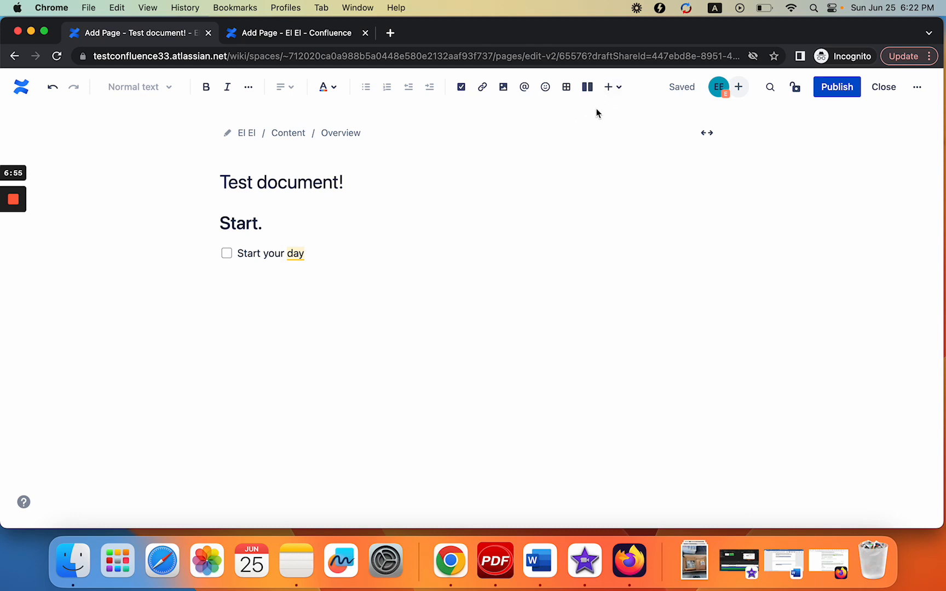
Insert a table of three columns and three rows below the action item and give its first header cell a light blue background
click(567, 93)
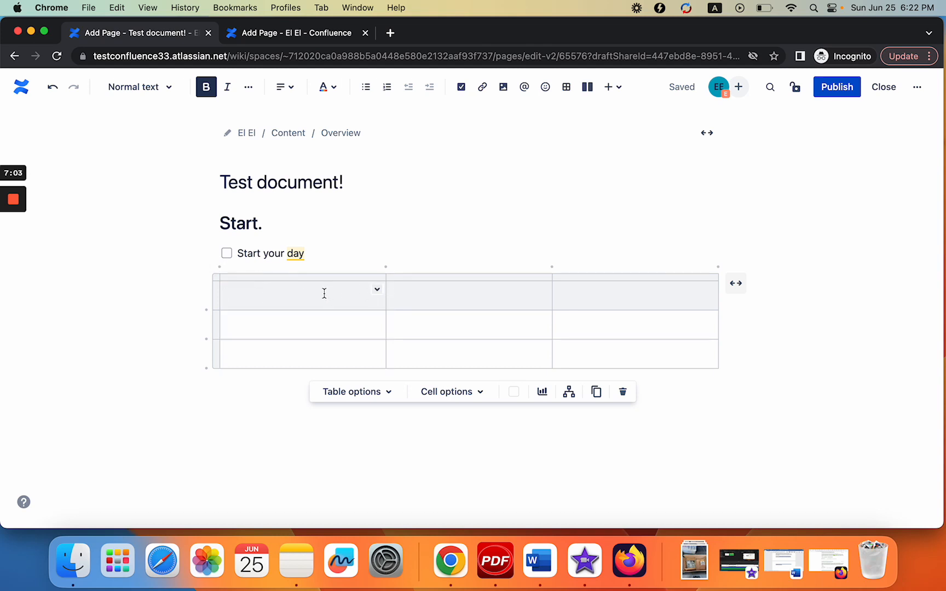
click(377, 290)
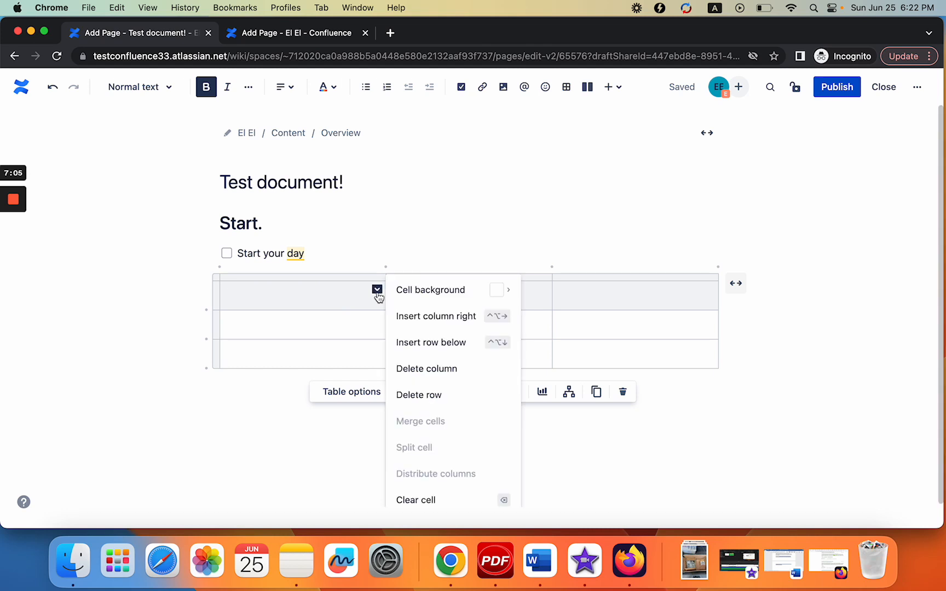
mouse_move(404, 302)
click(543, 294)
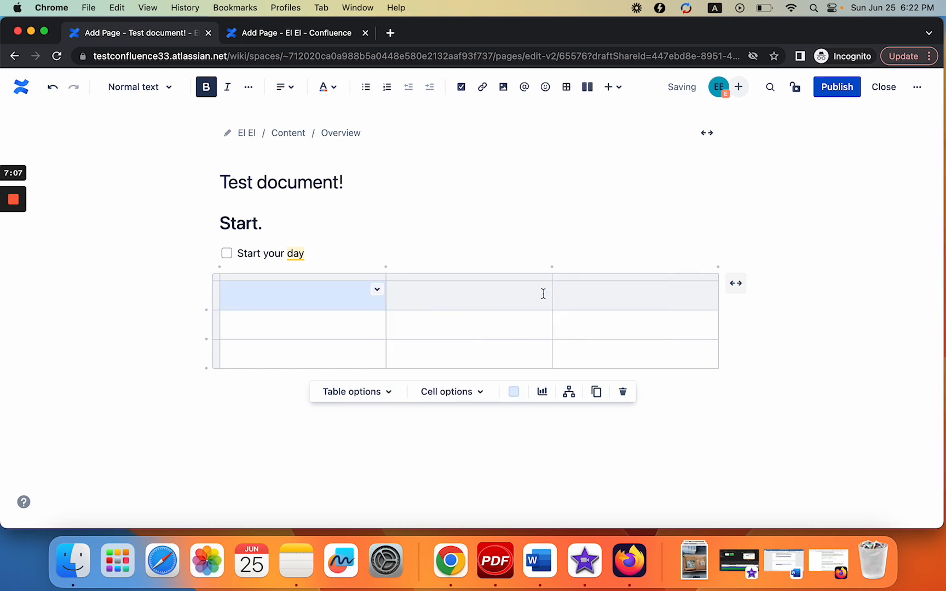
click(448, 298)
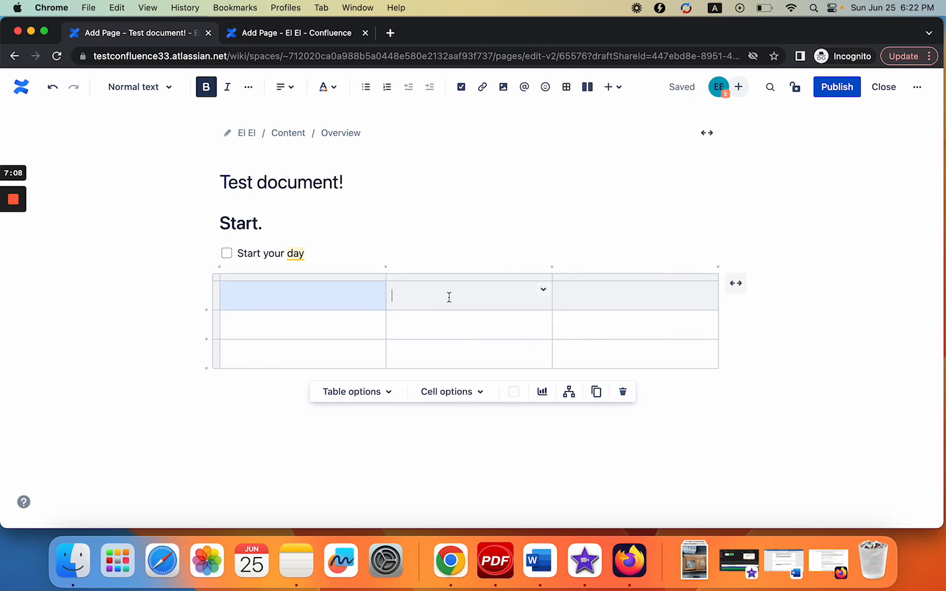
Give the table's second header cell the medium teal background
click(542, 291)
mouse_move(659, 295)
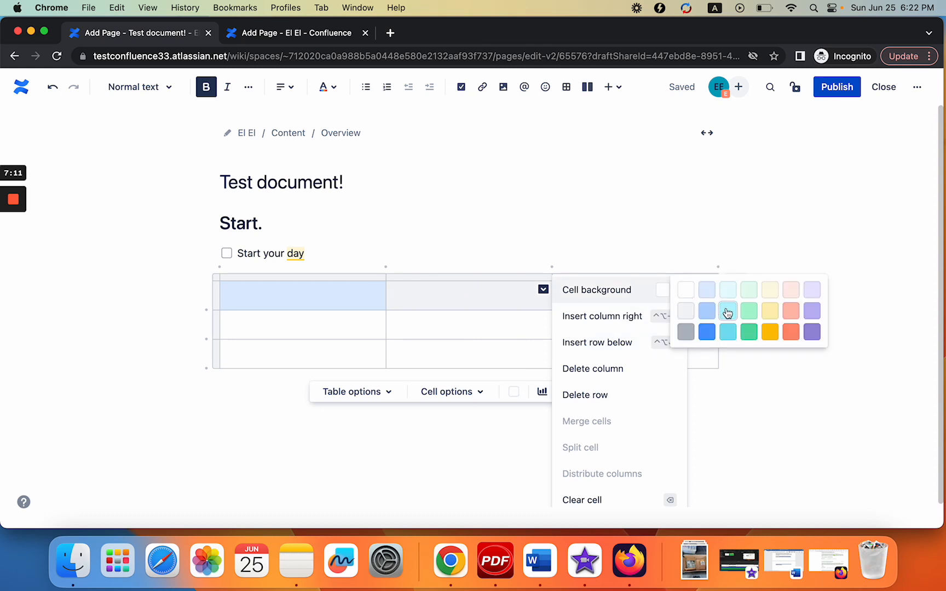
click(727, 312)
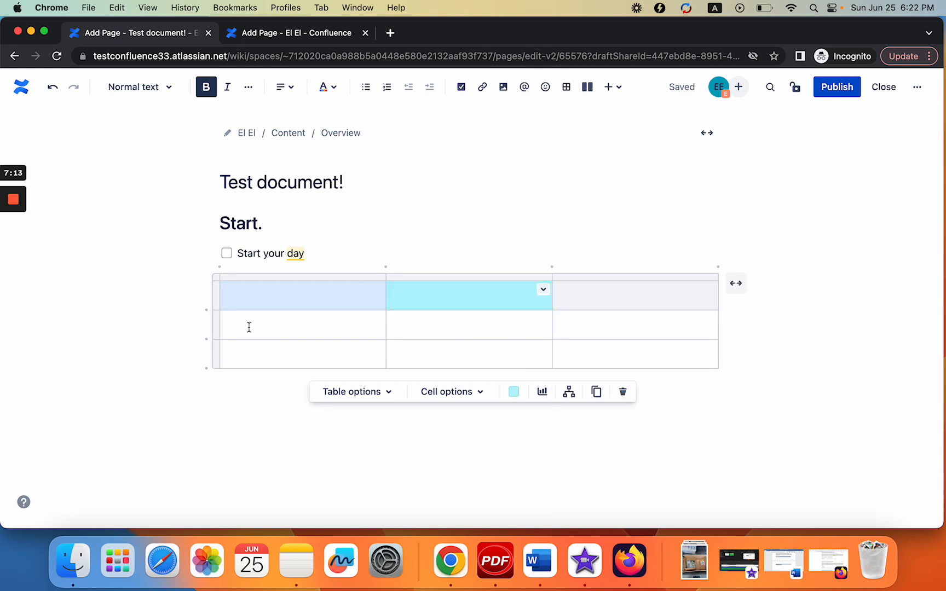
Give all three cells of the table's second row a light purple background
drag(250, 327, 641, 327)
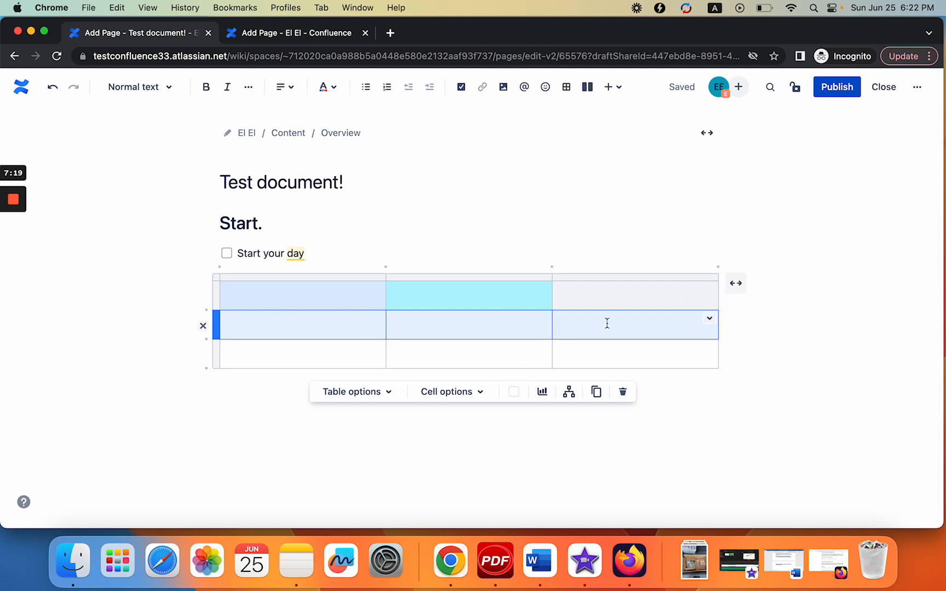
click(709, 319)
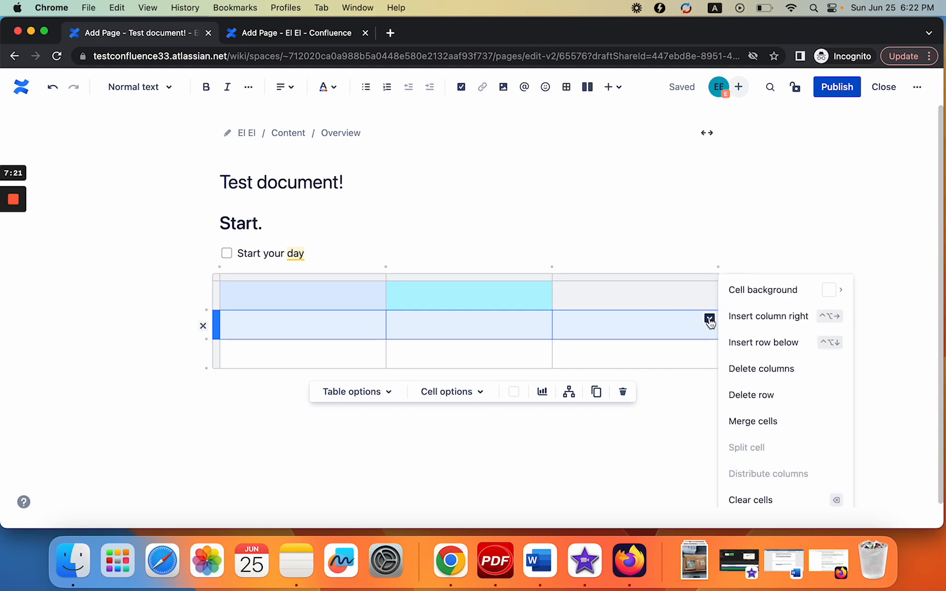
mouse_move(799, 299)
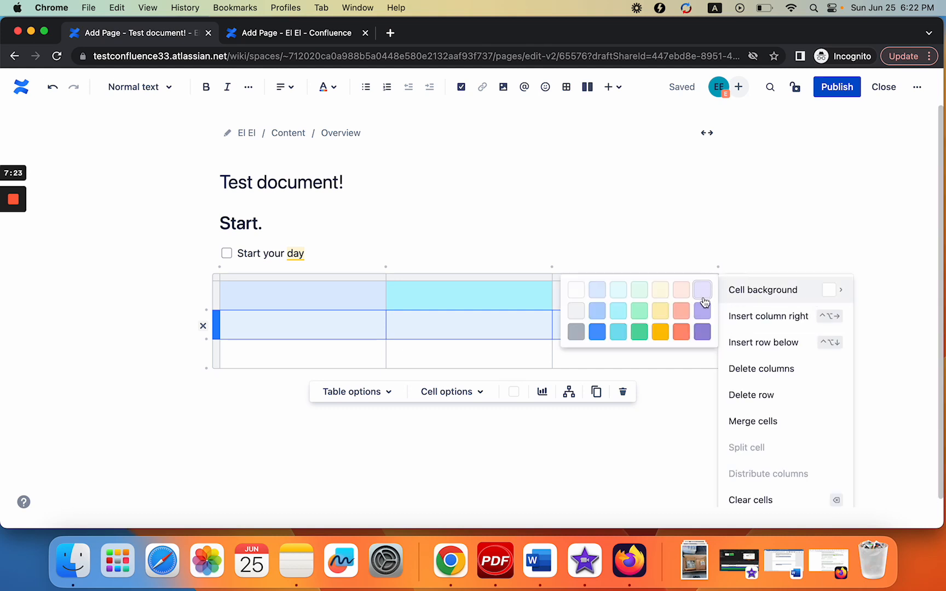
click(704, 289)
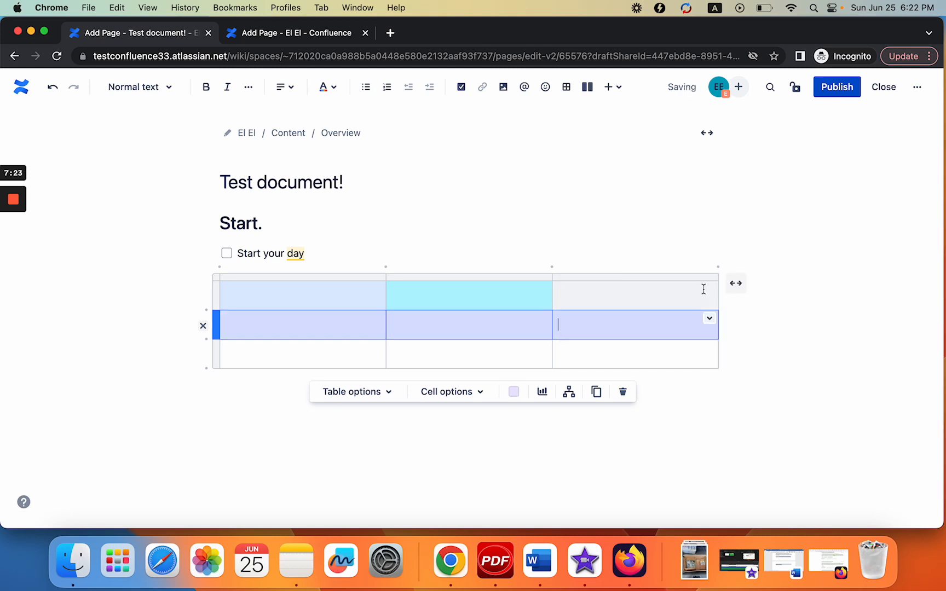
click(303, 353)
Label the three header cells of the table "A", "B" and "C"
click(265, 295)
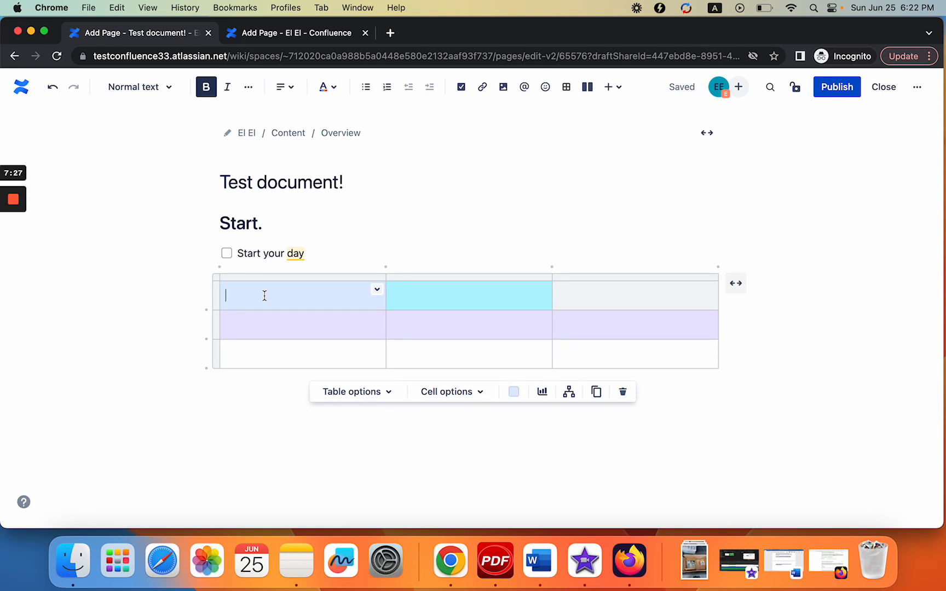
text(A)
click(404, 300)
text(B)
click(649, 304)
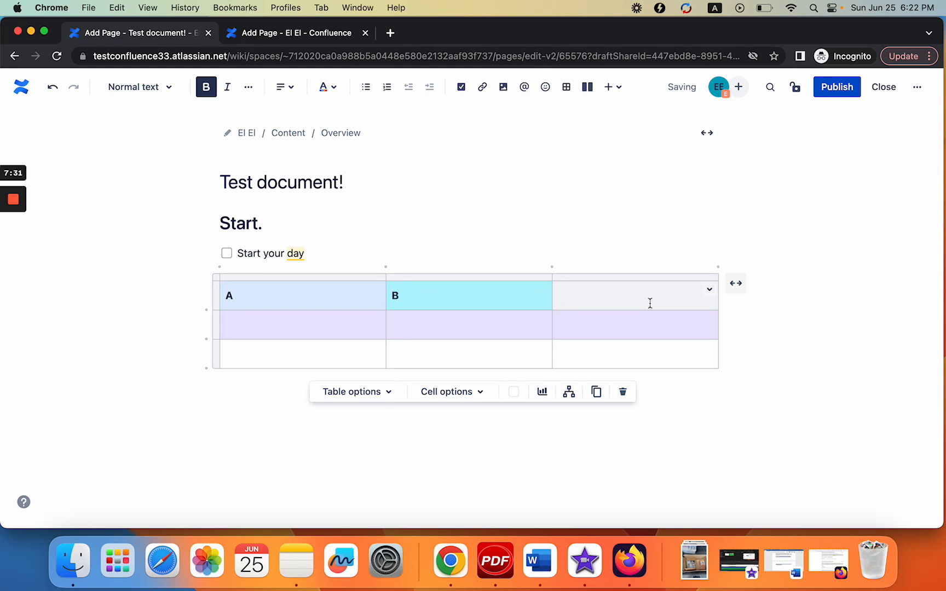
text(C)
Remove the period at the end of the heading "Start." above the action item
click(320, 328)
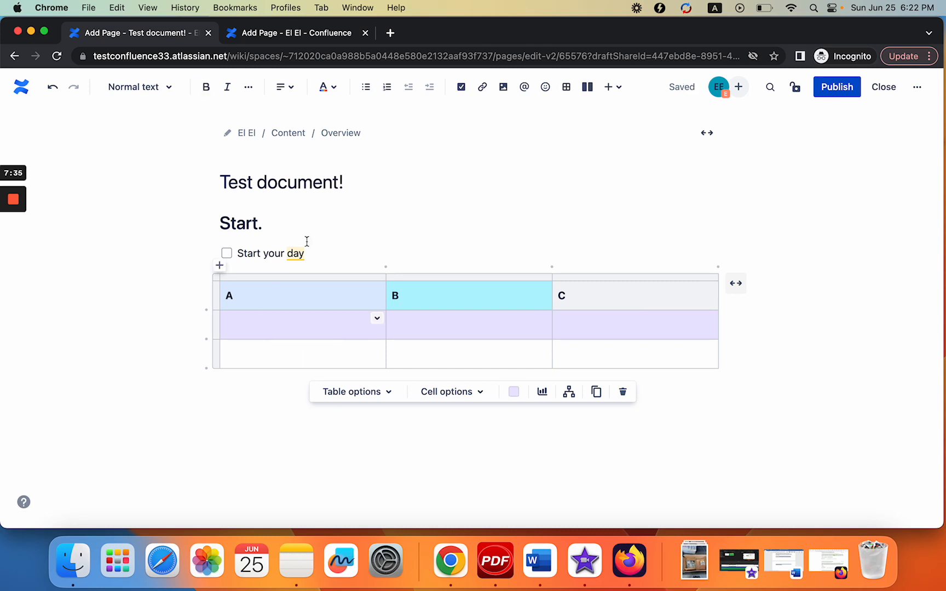
click(327, 250)
click(280, 222)
key(BackSpace)
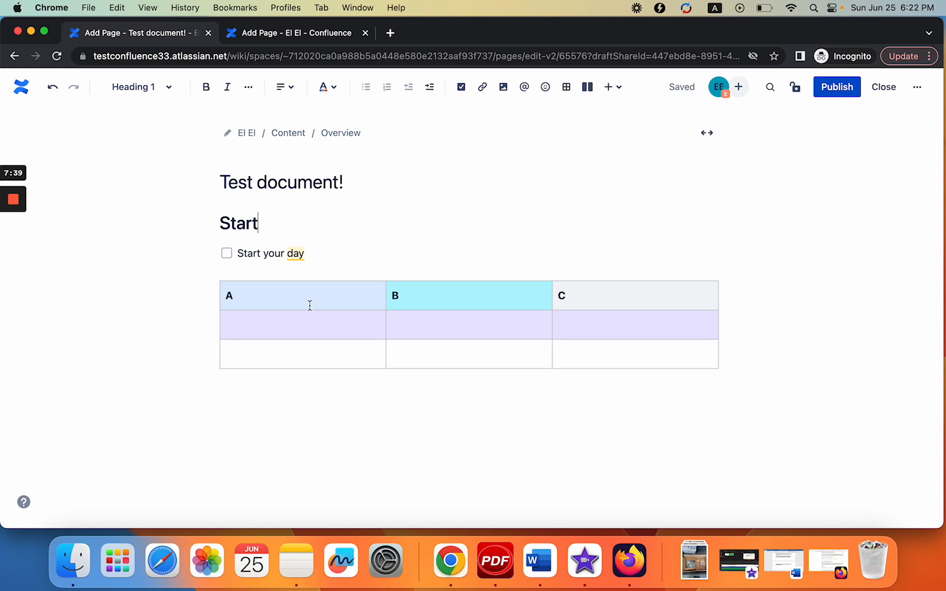
Enter "Feature A" as a bulleted item in the second-row cell under header A
click(281, 318)
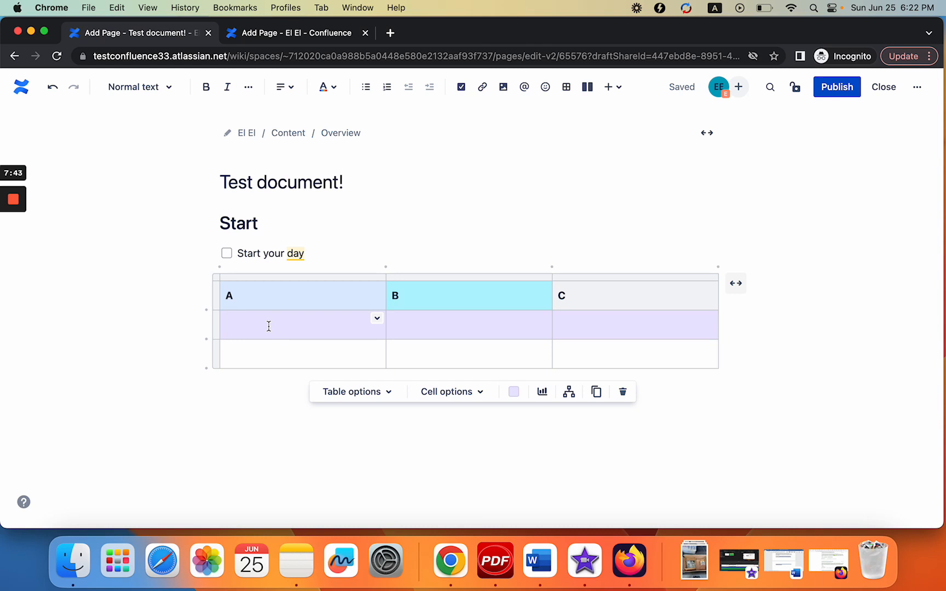
text(Feature A)
click(365, 87)
click(300, 324)
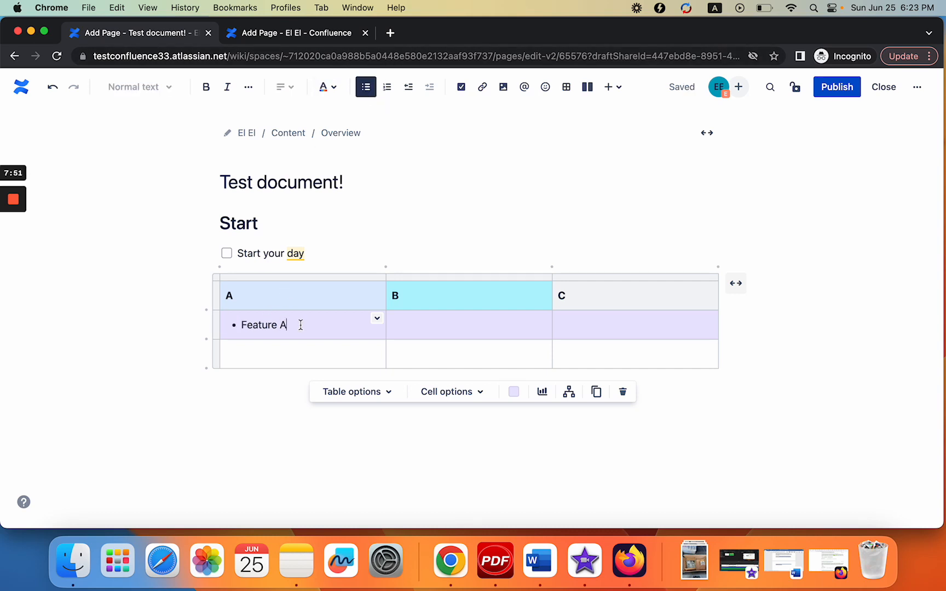
Add "Feature B" as an indented sub-bullet below "Feature A" in the same cell
key(Return)
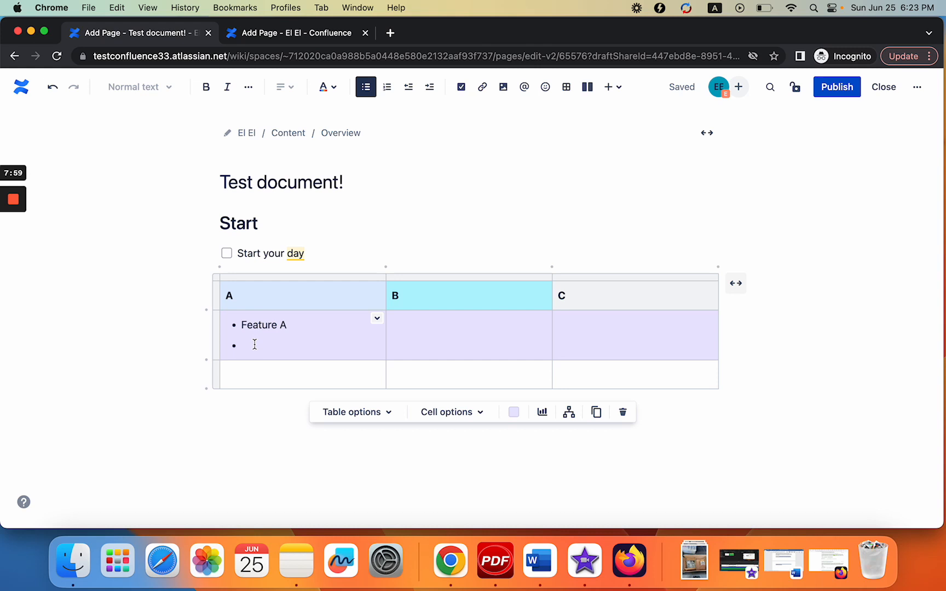
key(Tab)
text(Feature B)
text(/)
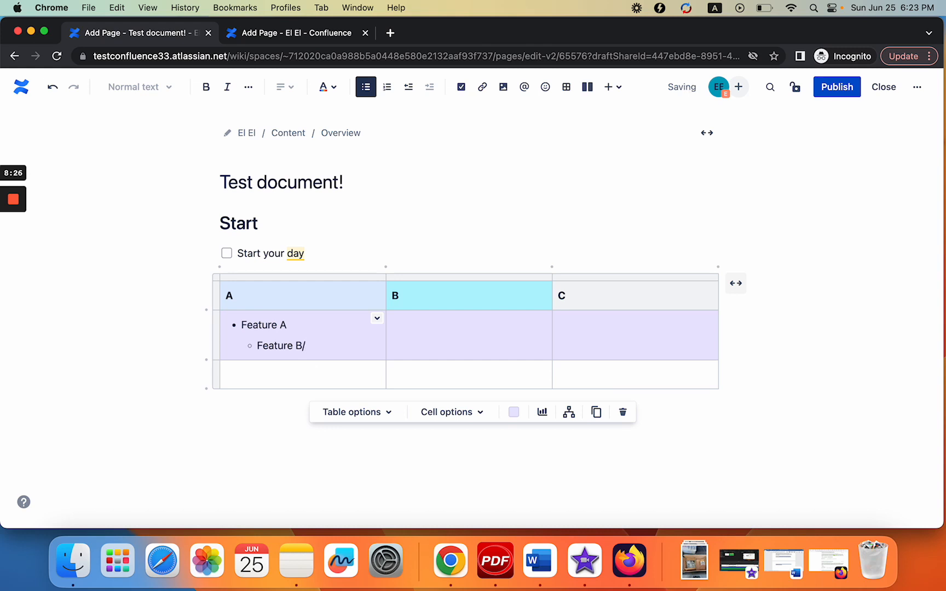
Insert a green status label reading "READY" in the first cell of the table's third row
click(296, 372)
text(/)
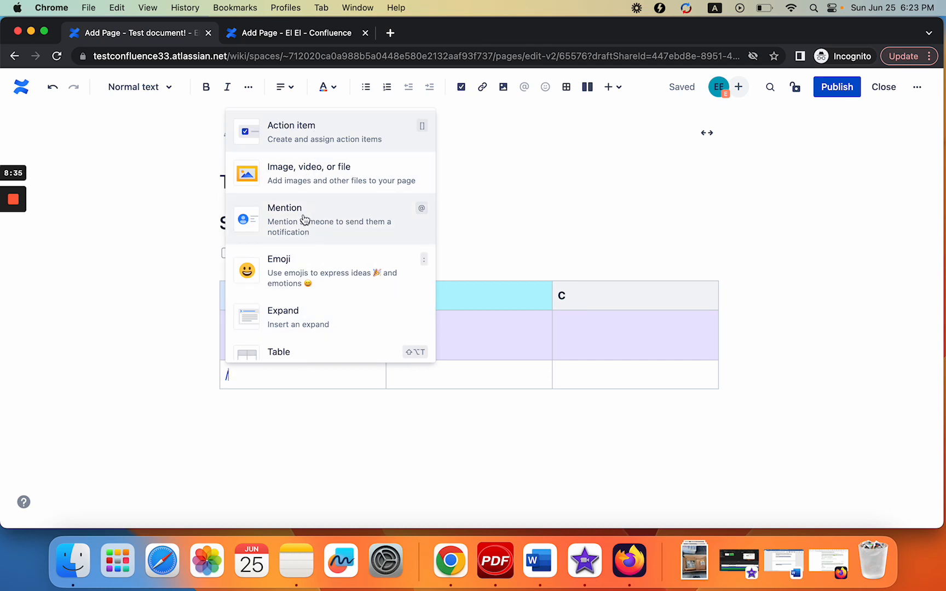
scroll(306, 274, down, 2)
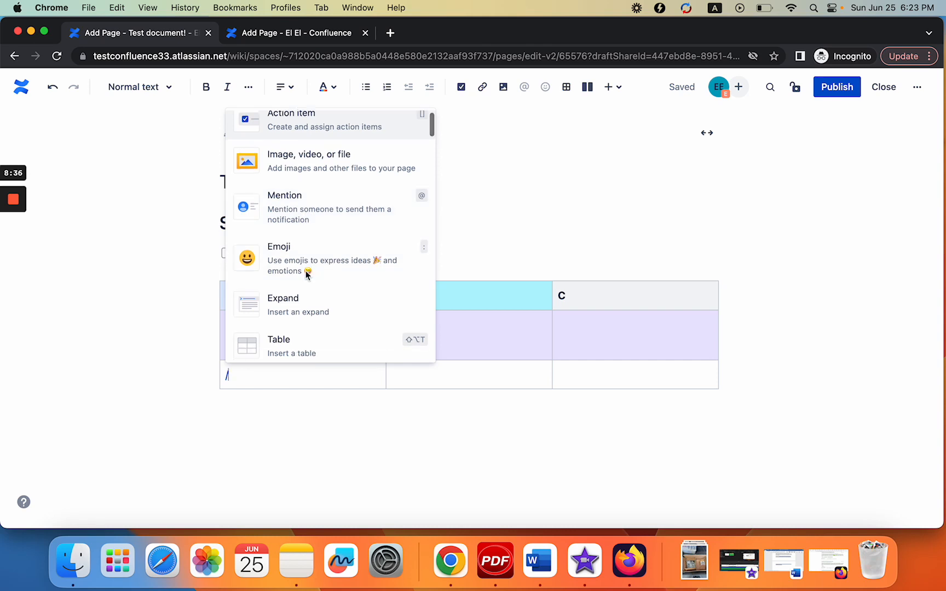
scroll(300, 268, down, 5)
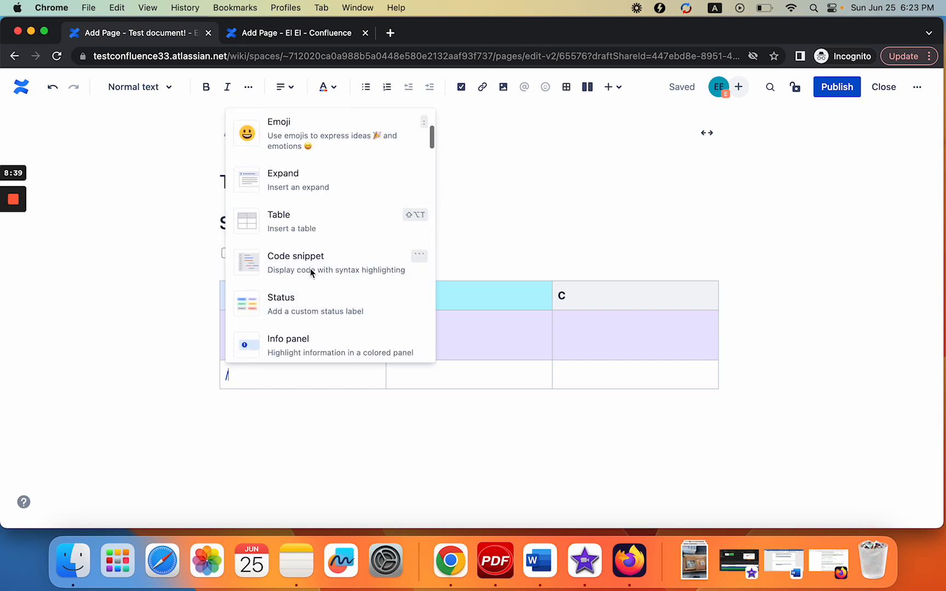
click(293, 269)
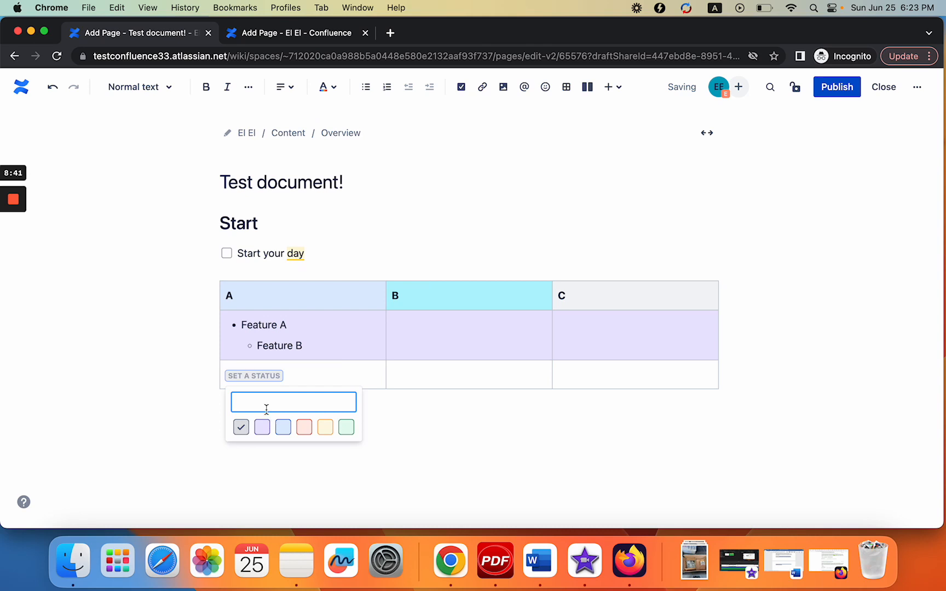
text(READY)
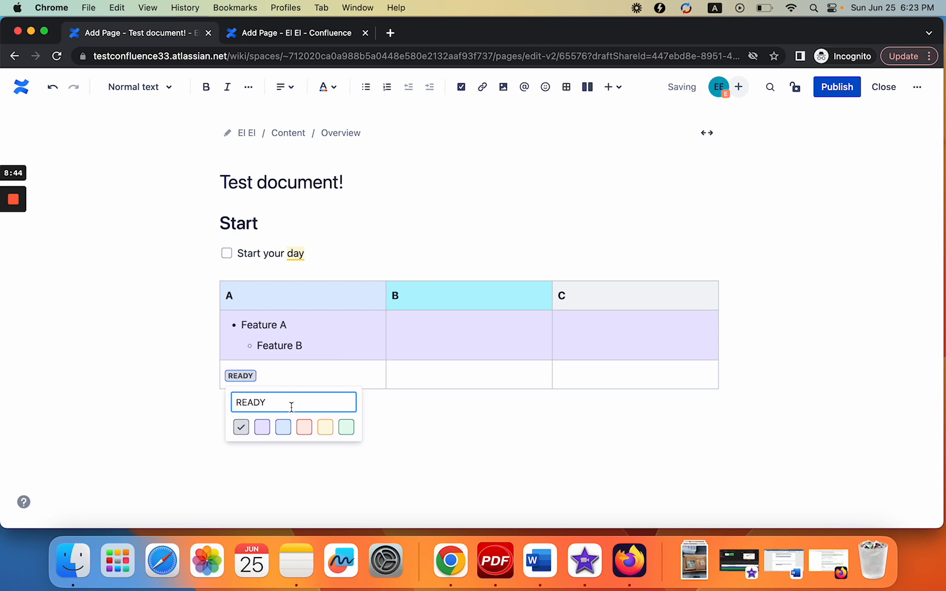
click(347, 428)
click(332, 365)
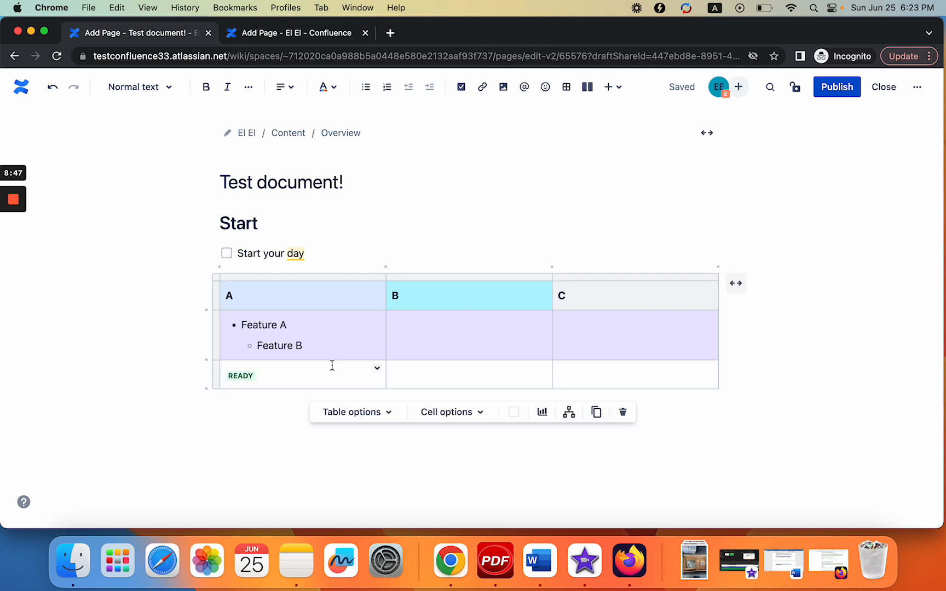
Look over the table options and the list of elements that can be inserted, without changing anything
click(388, 415)
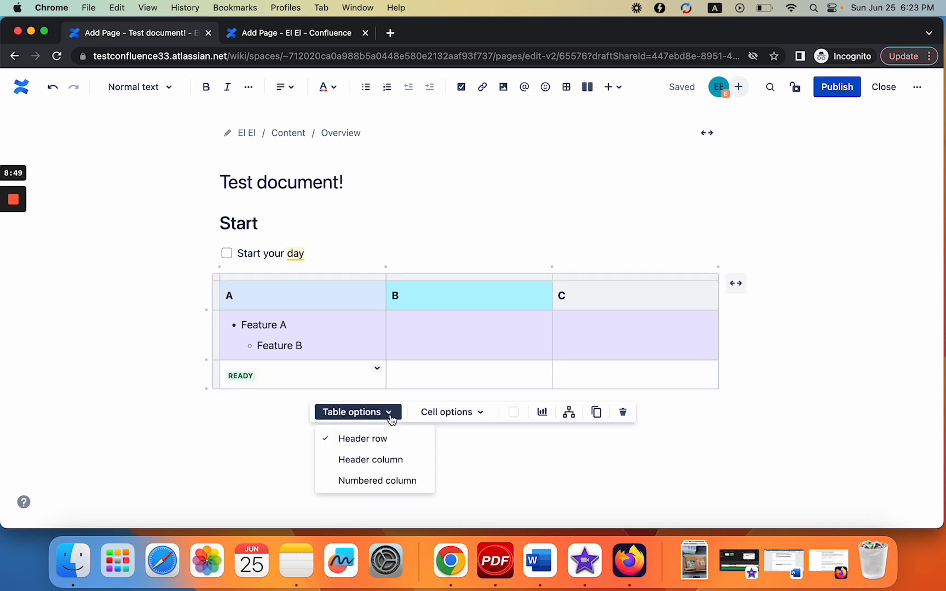
click(390, 417)
click(861, 168)
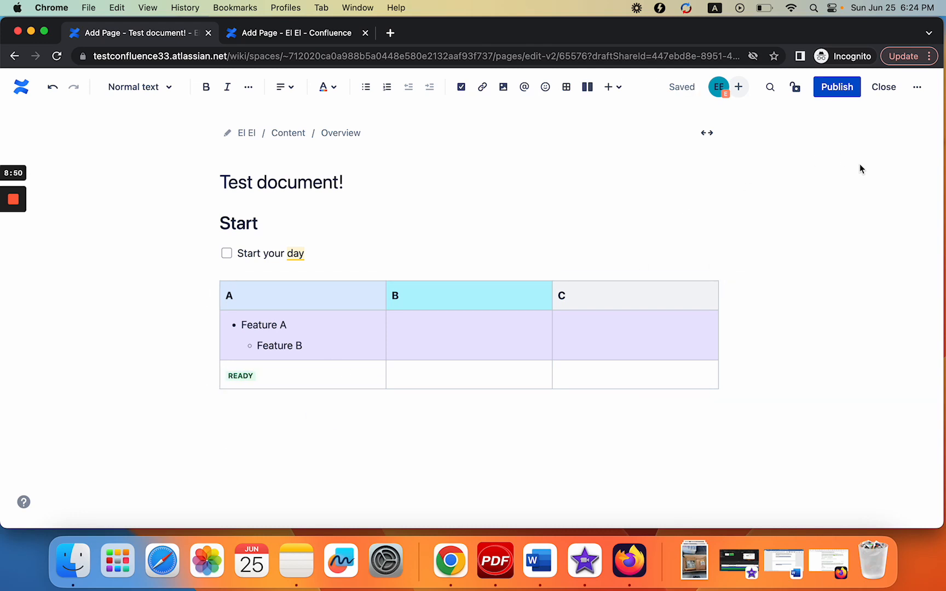
click(619, 87)
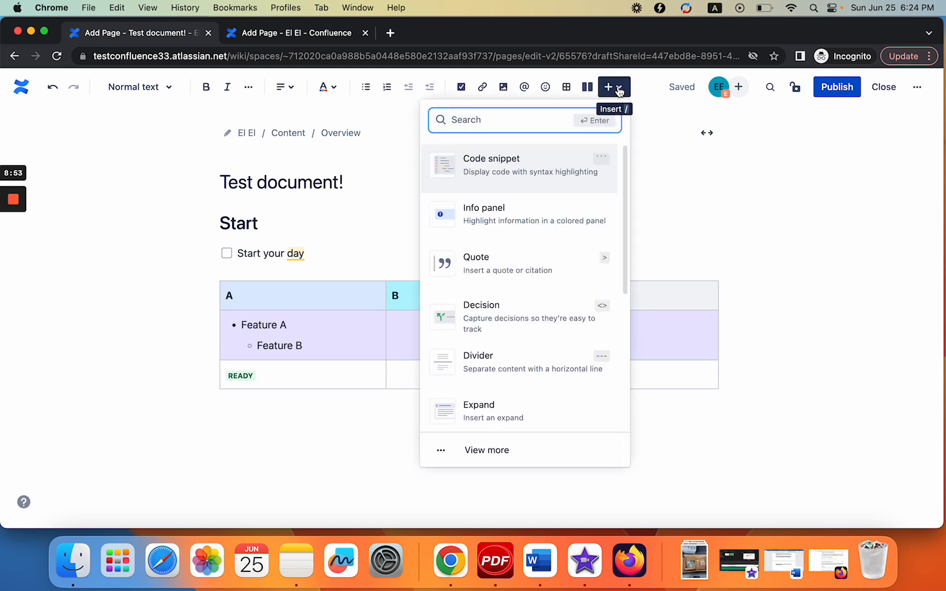
scroll(533, 289, down, 5)
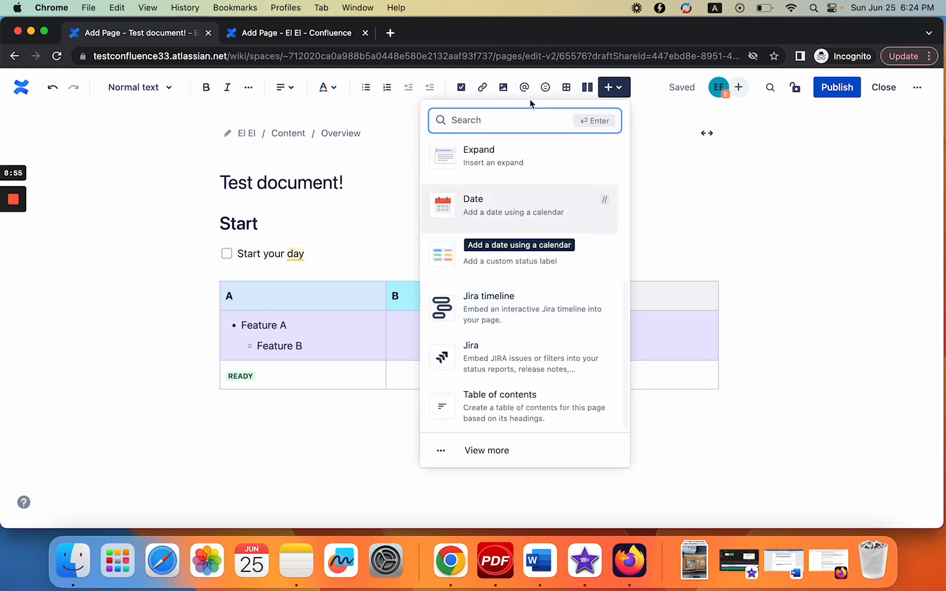
click(587, 206)
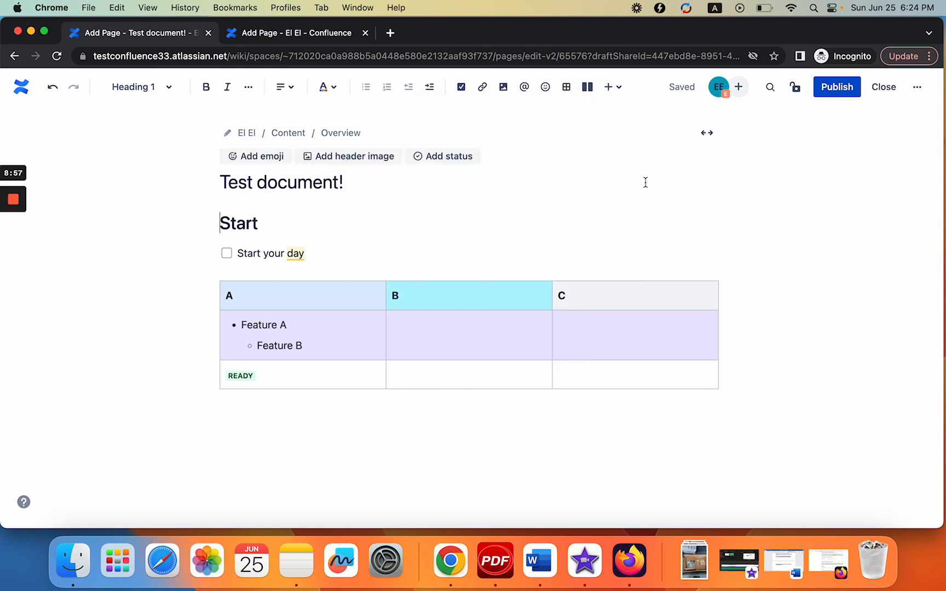
View the find and replace fields and the form for inviting others to edit the page
click(770, 88)
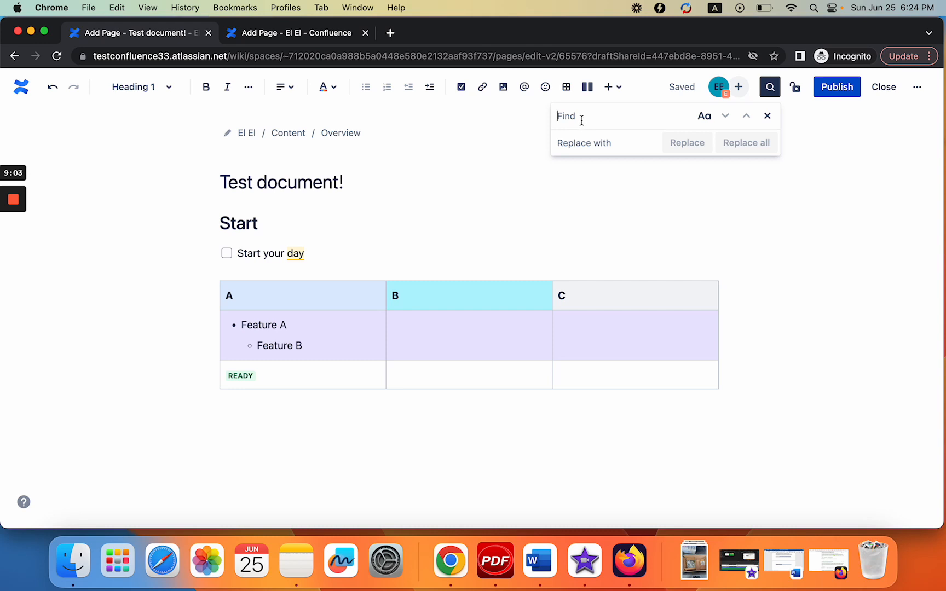
click(832, 129)
click(741, 89)
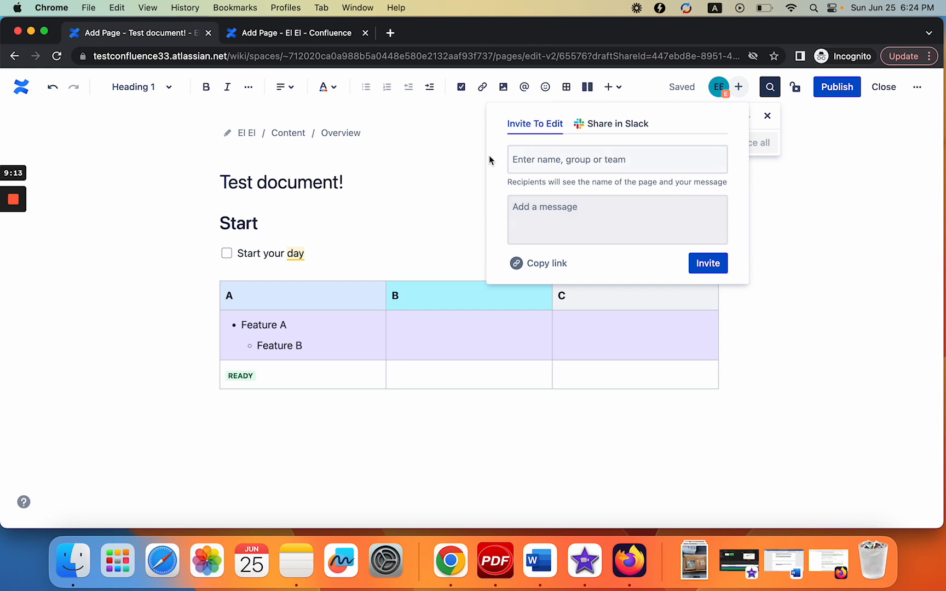
click(866, 189)
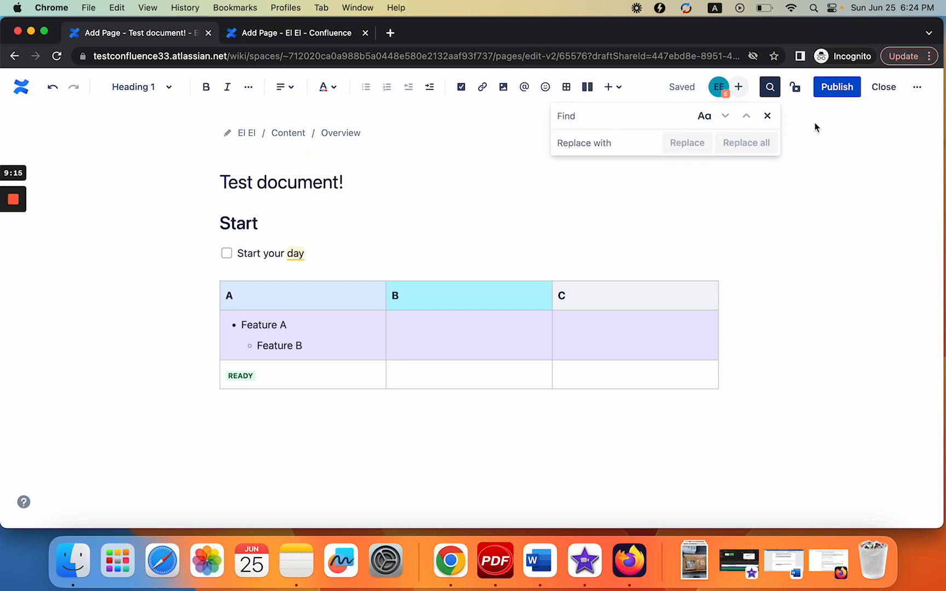
View the page's restriction settings, closing find and replace and dismissing the restrictions information
click(797, 91)
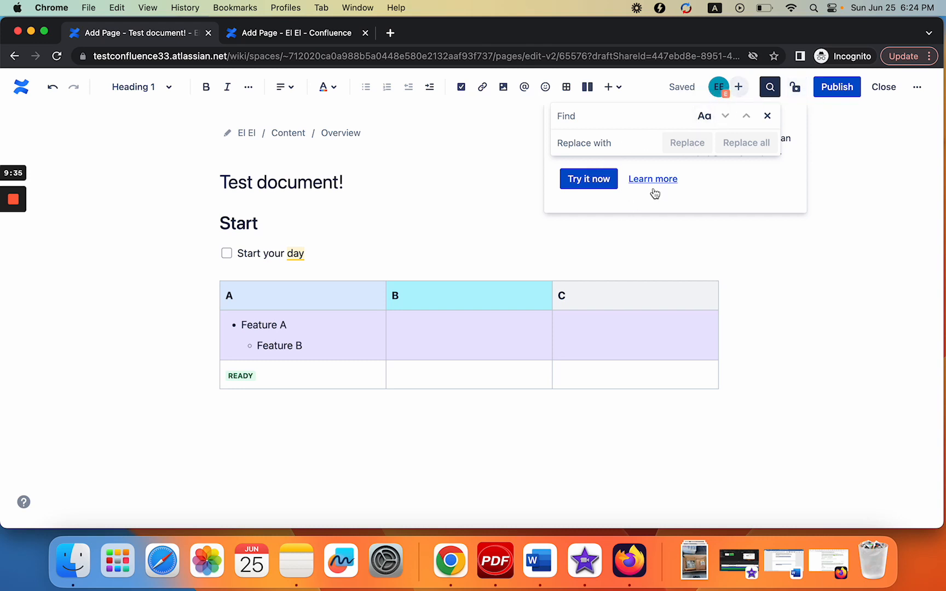
click(767, 116)
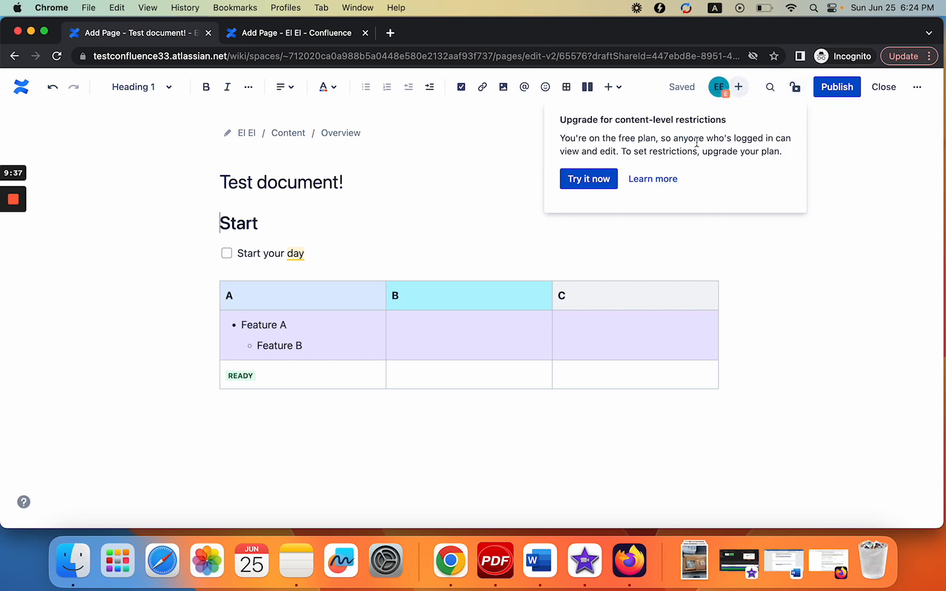
click(876, 153)
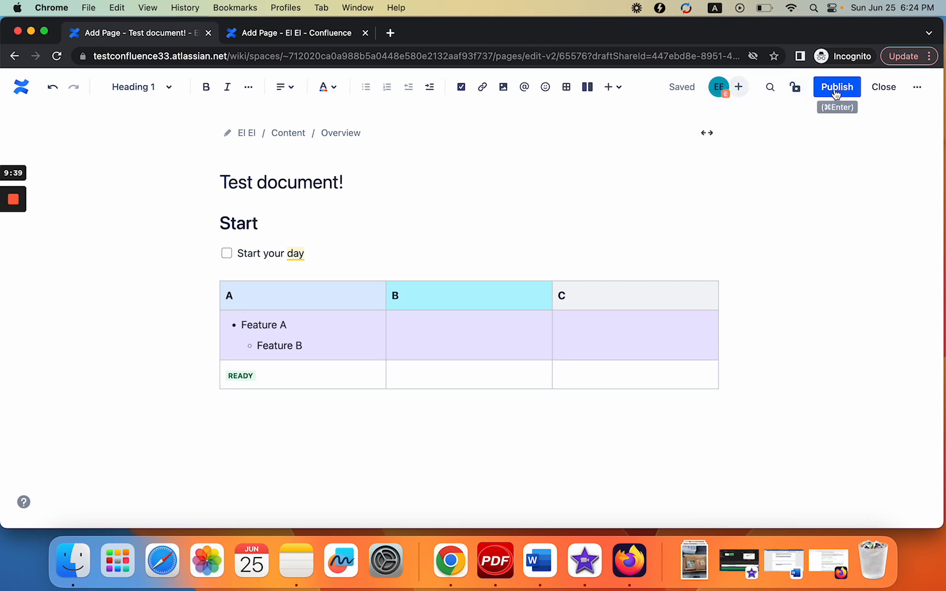
Create the label "label-1" for the page and close the label dialog
click(917, 87)
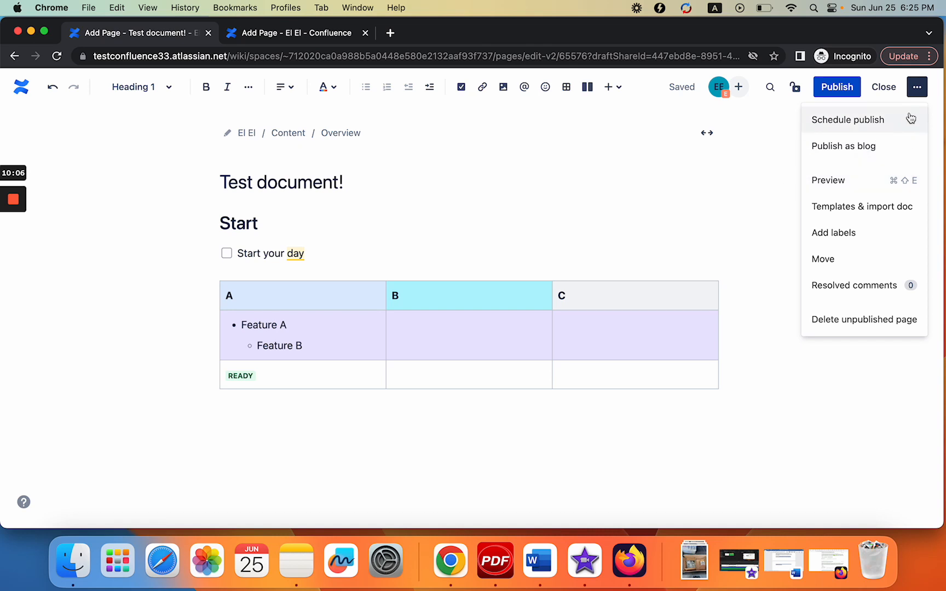
click(844, 237)
click(363, 180)
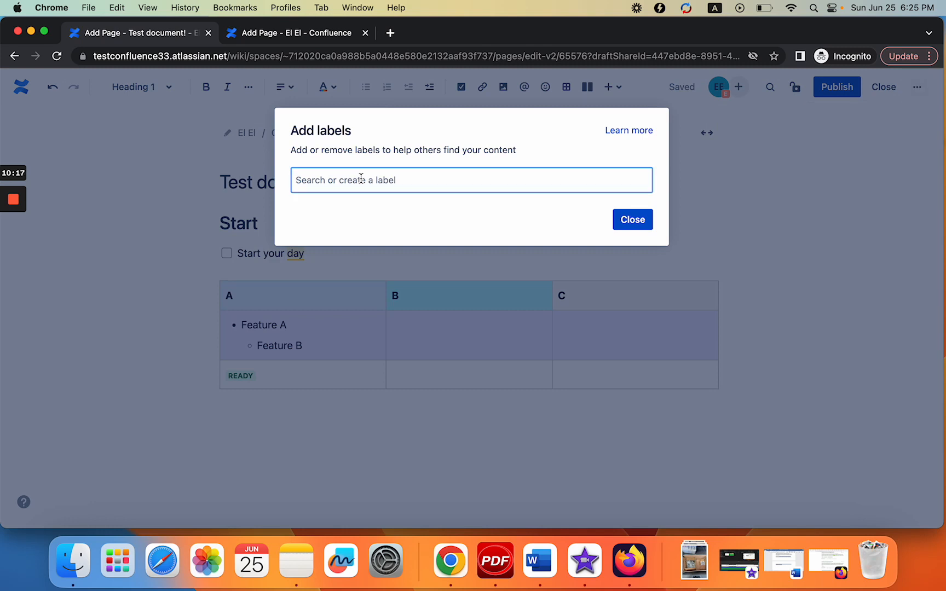
text(label-1)
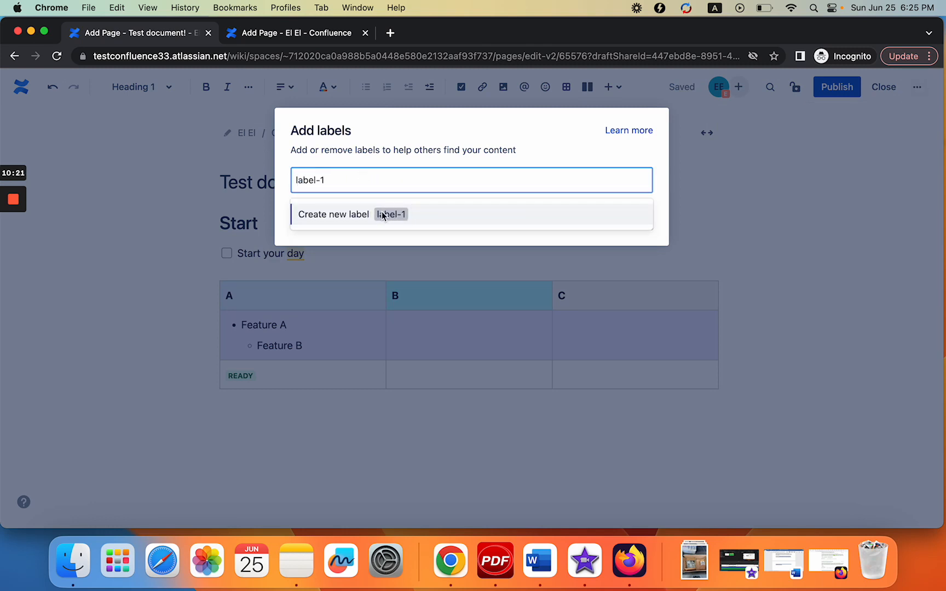
click(383, 215)
click(636, 220)
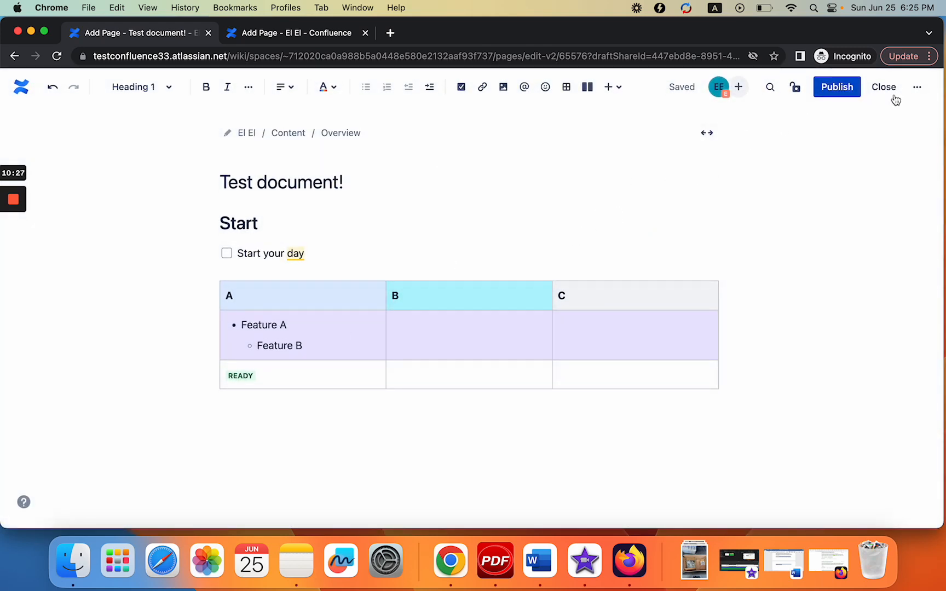
View the labels assigned to the page in the label editor and close it
click(918, 88)
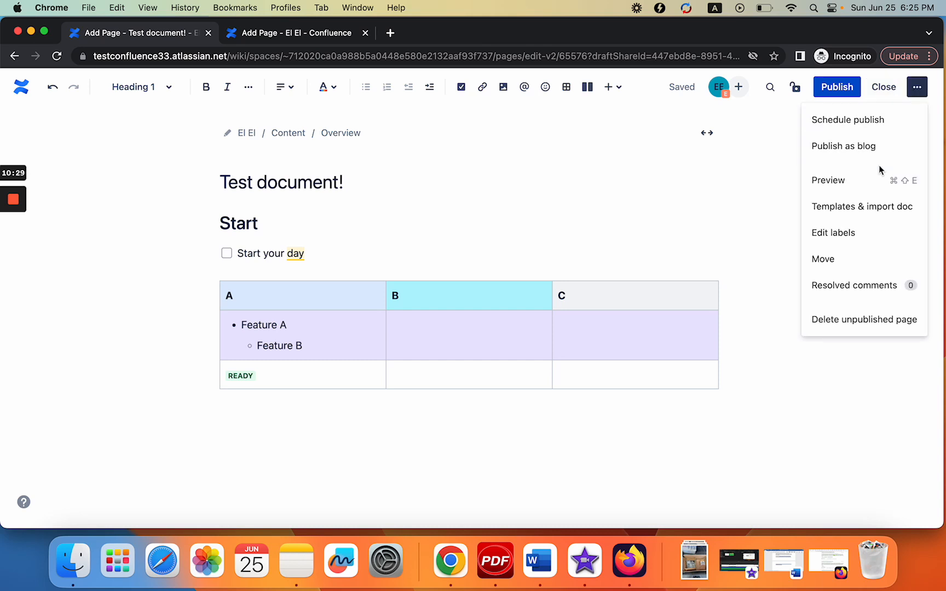
click(838, 234)
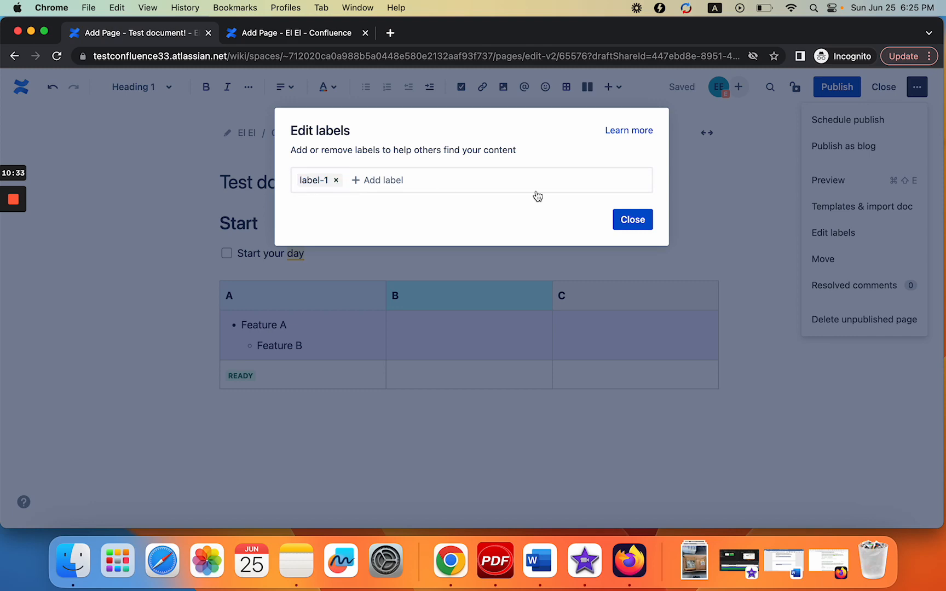
click(642, 220)
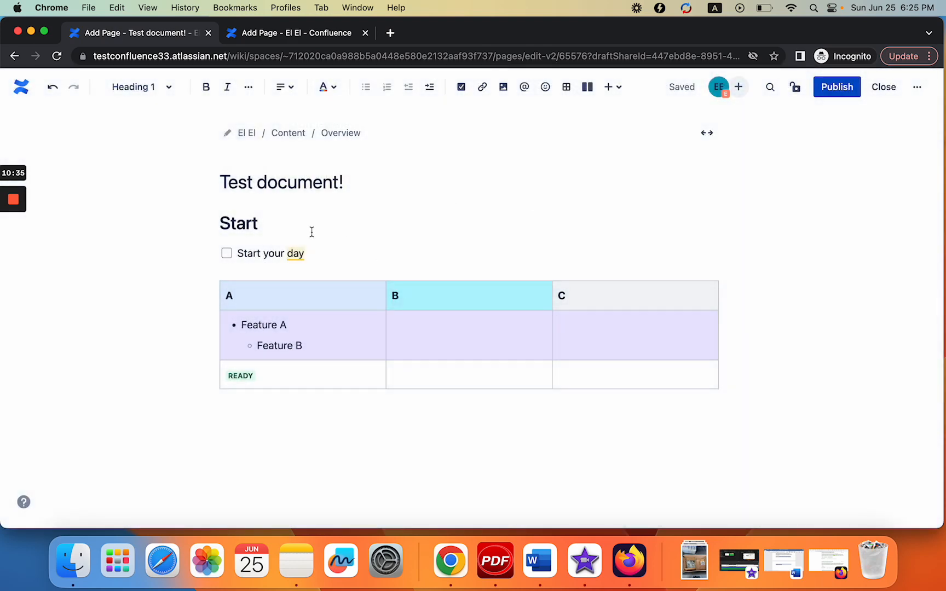
click(14, 251)
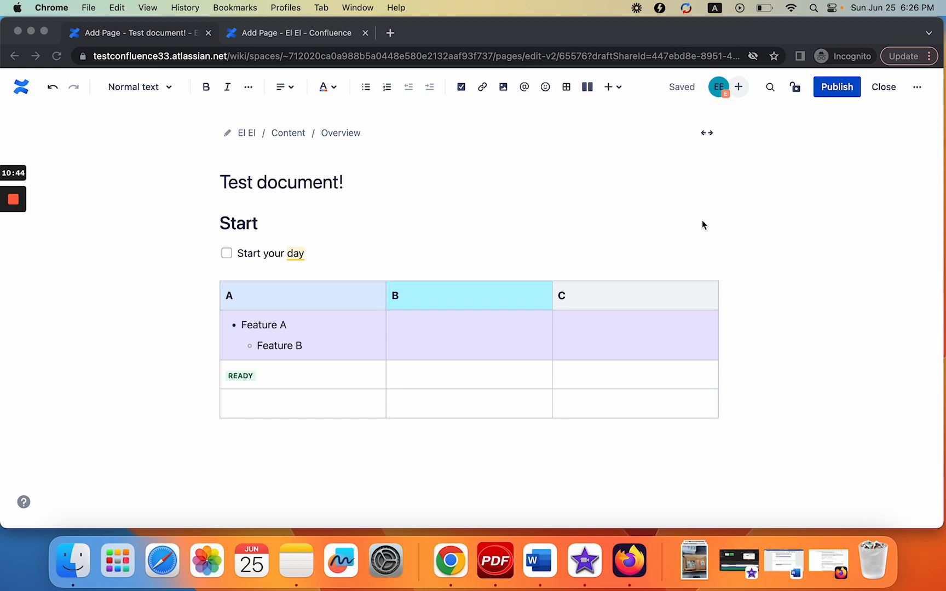
click(865, 232)
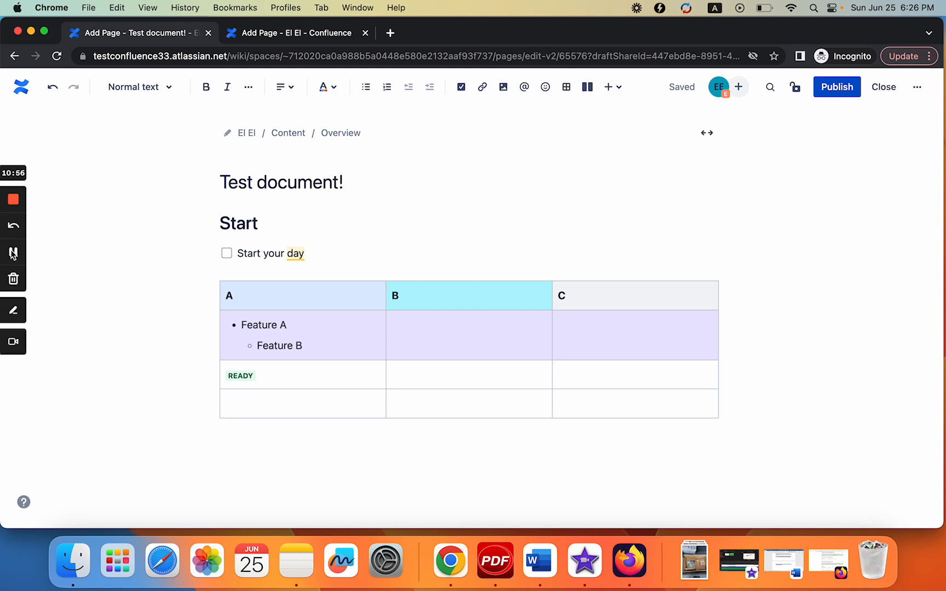
click(13, 253)
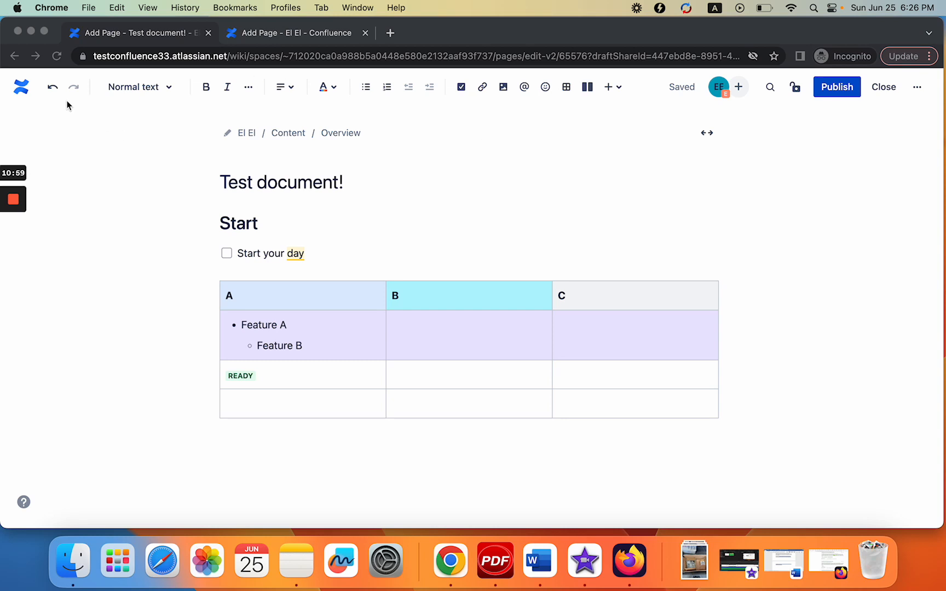
click(100, 117)
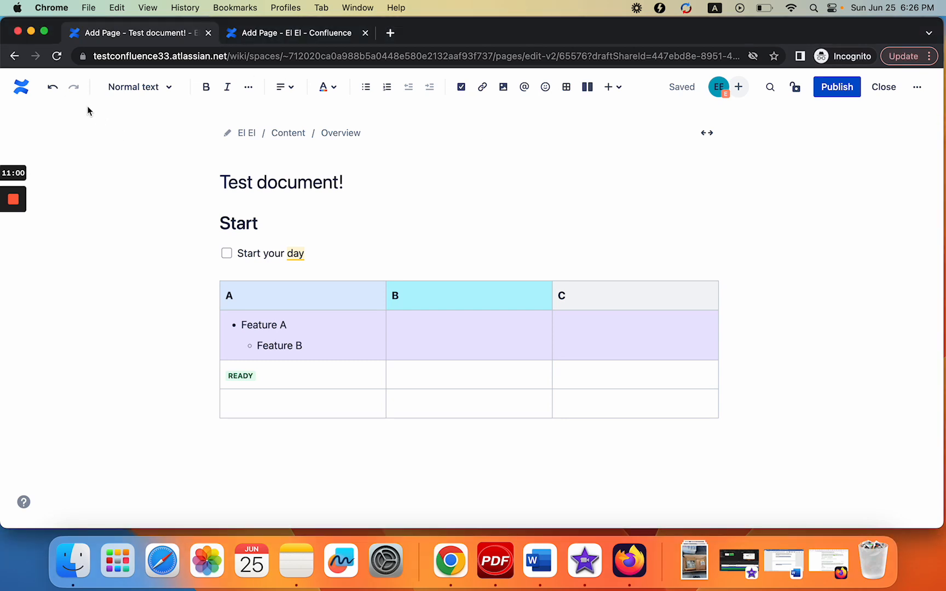
Undo the latest table edits: the added empty row and the status label's colour and text
click(54, 89)
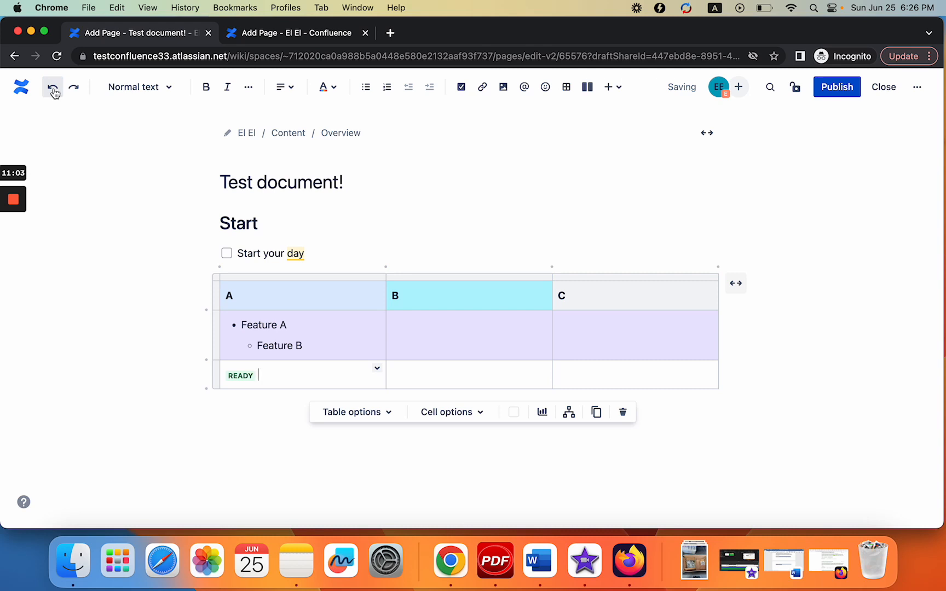
click(53, 89)
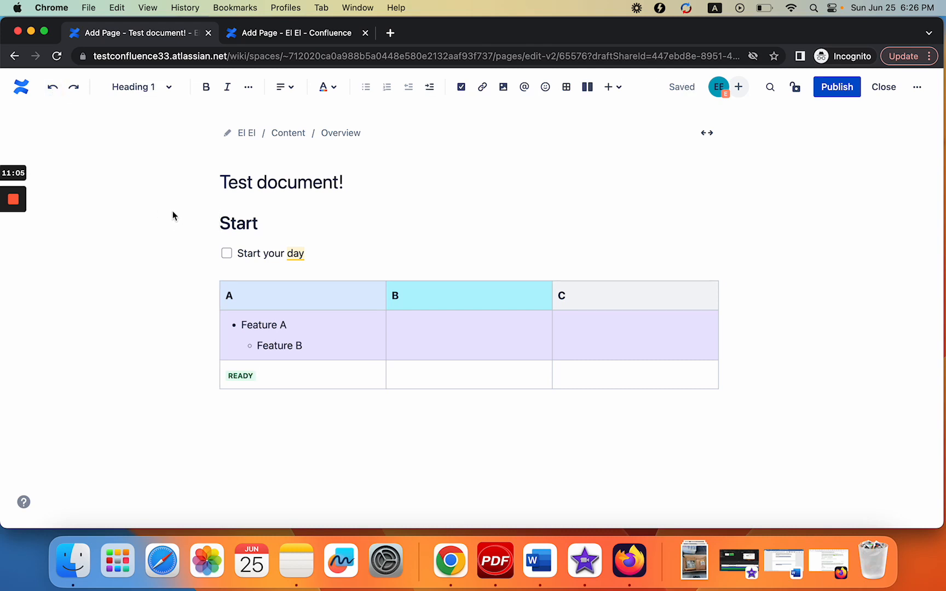
click(53, 91)
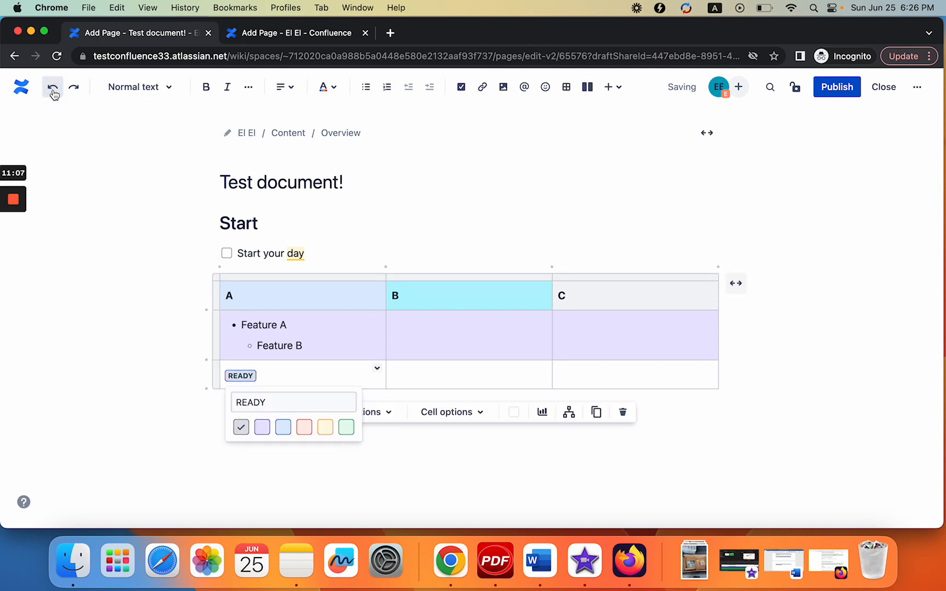
click(53, 90)
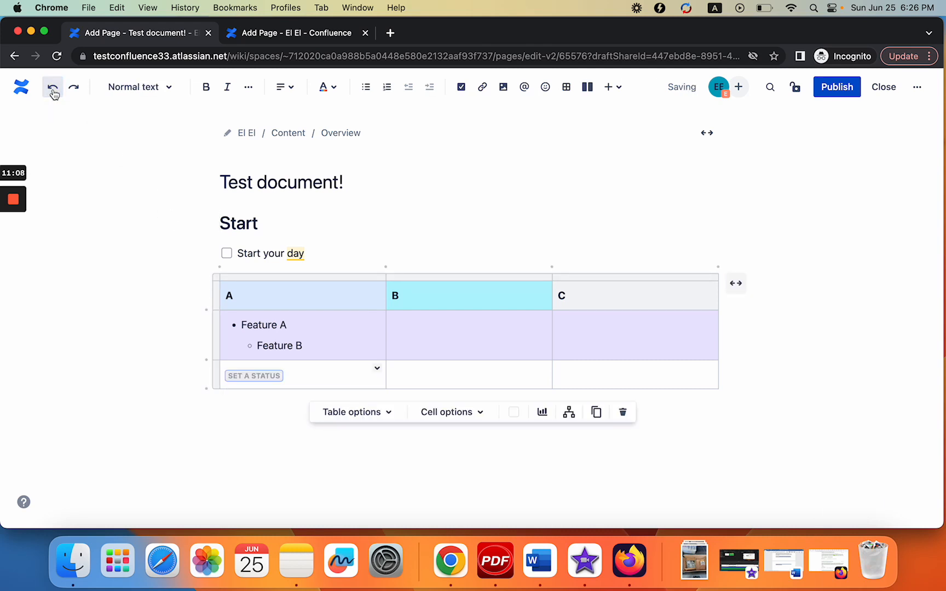
Return to the Confluence home page and open the "Untitled" draft from the recent drafts
click(25, 92)
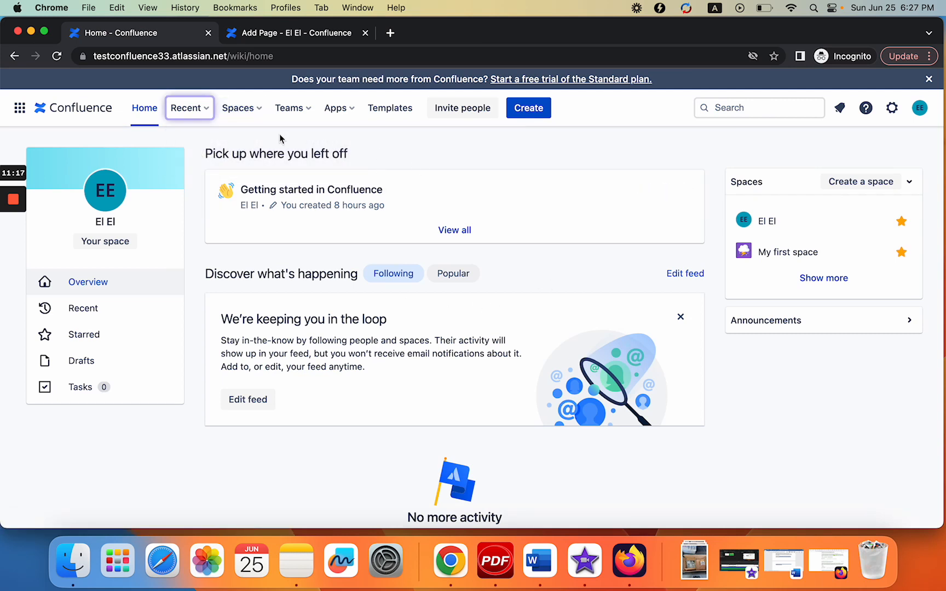
click(207, 112)
click(389, 144)
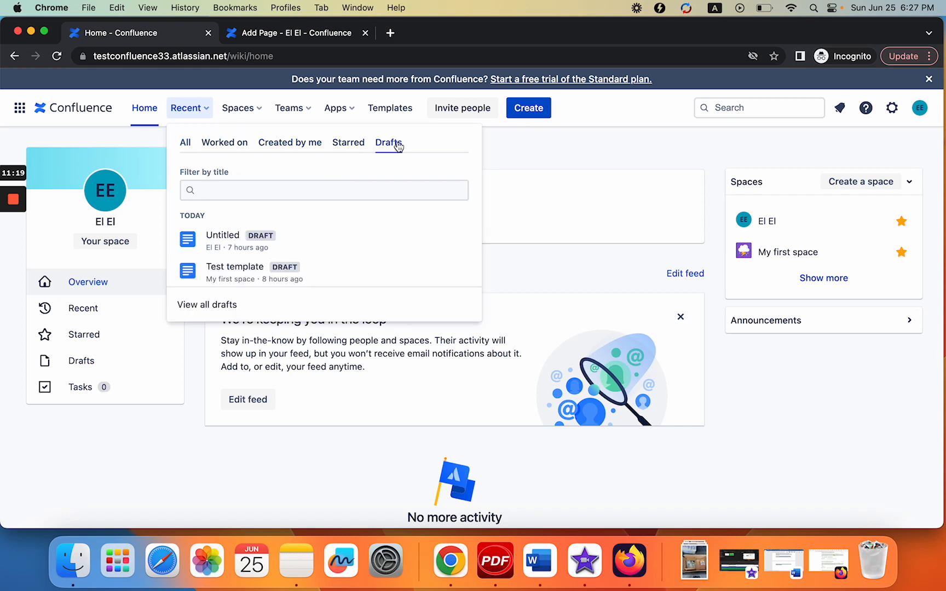
scroll(224, 242, down, 1)
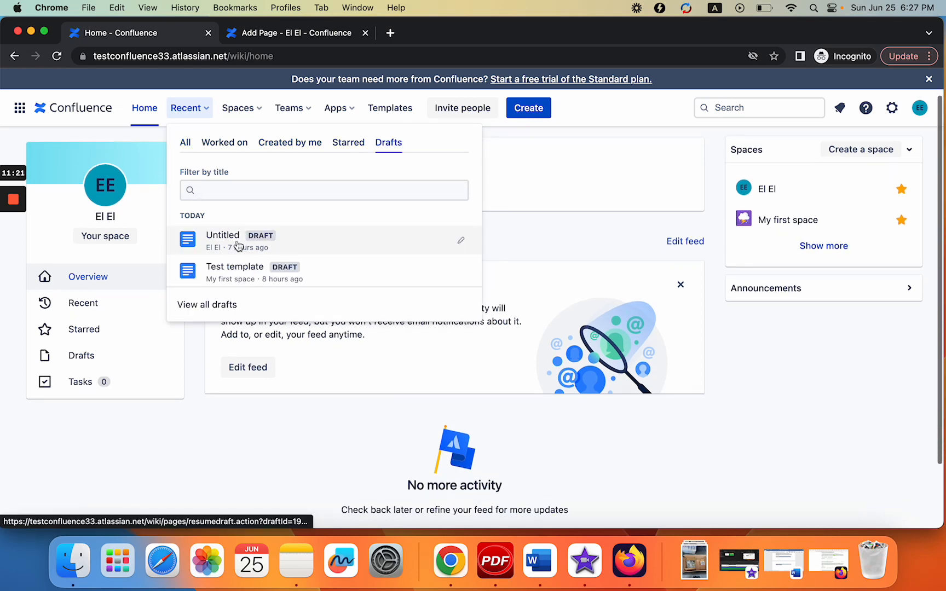
click(225, 242)
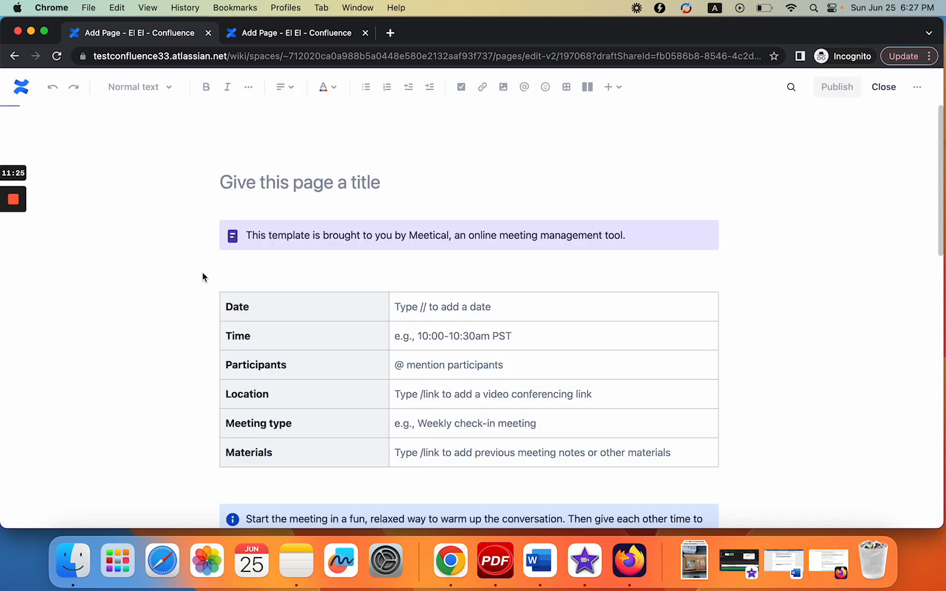
Examine the untitled meeting-template draft, from its details table through goals and important topics to the action items
scroll(203, 272, down, 3)
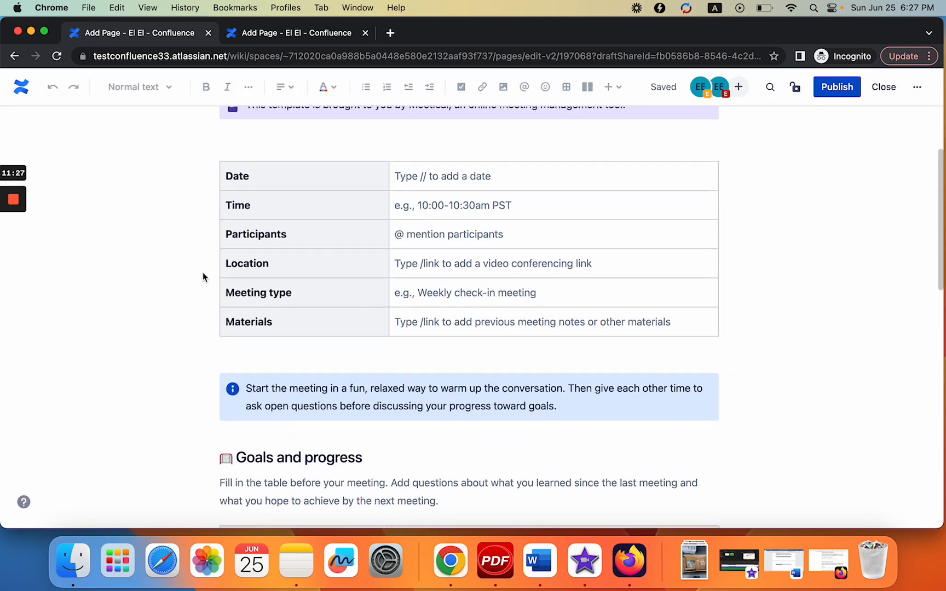
scroll(202, 273, up, 3)
scroll(203, 272, down, 8)
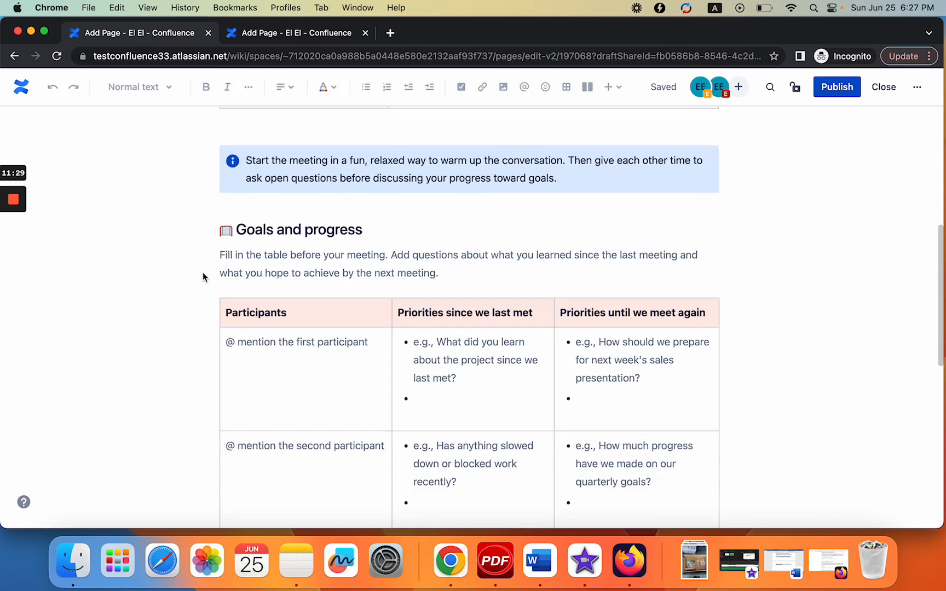
scroll(203, 273, up, 5)
scroll(203, 272, up, 2)
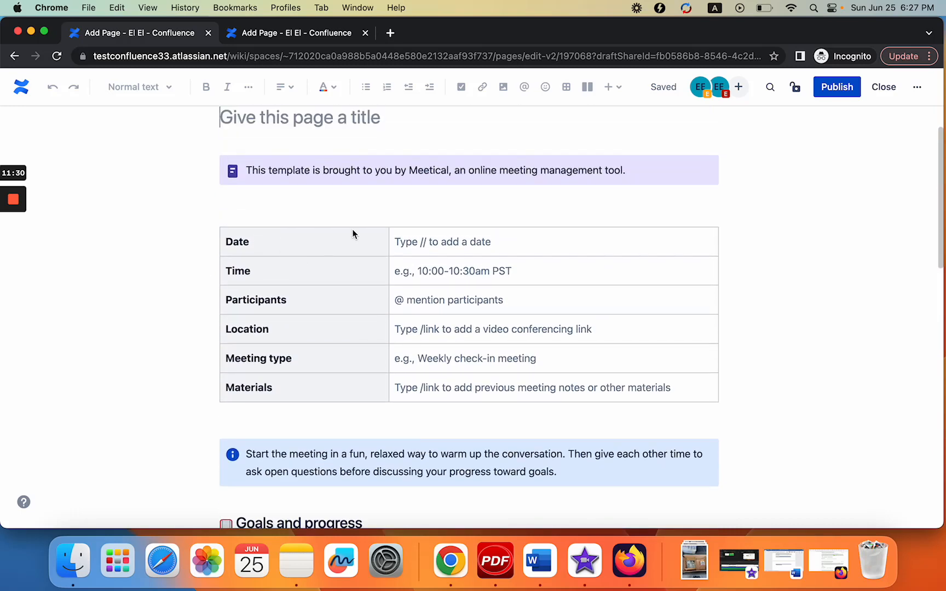
click(427, 281)
scroll(426, 307, down, 10)
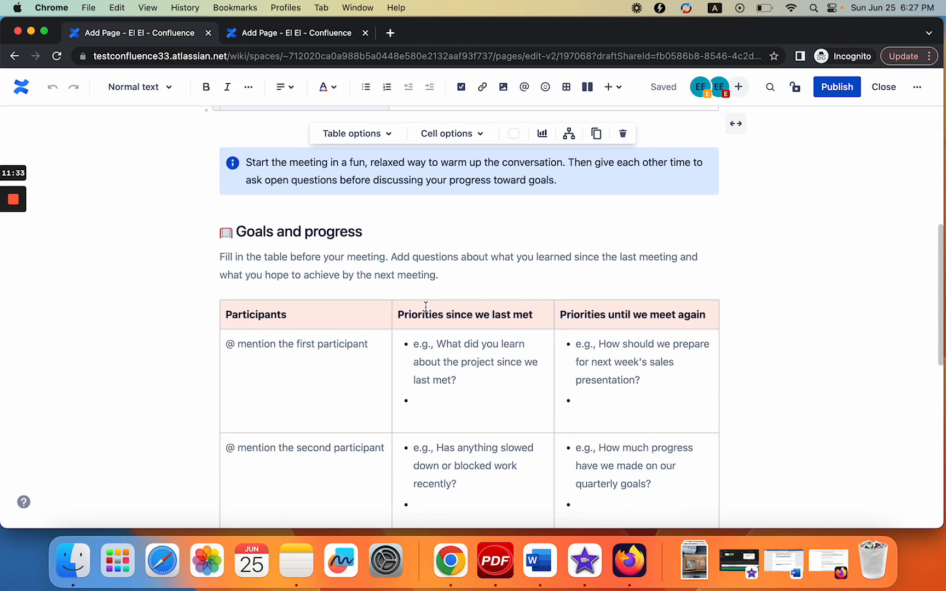
scroll(426, 307, down, 1)
click(312, 298)
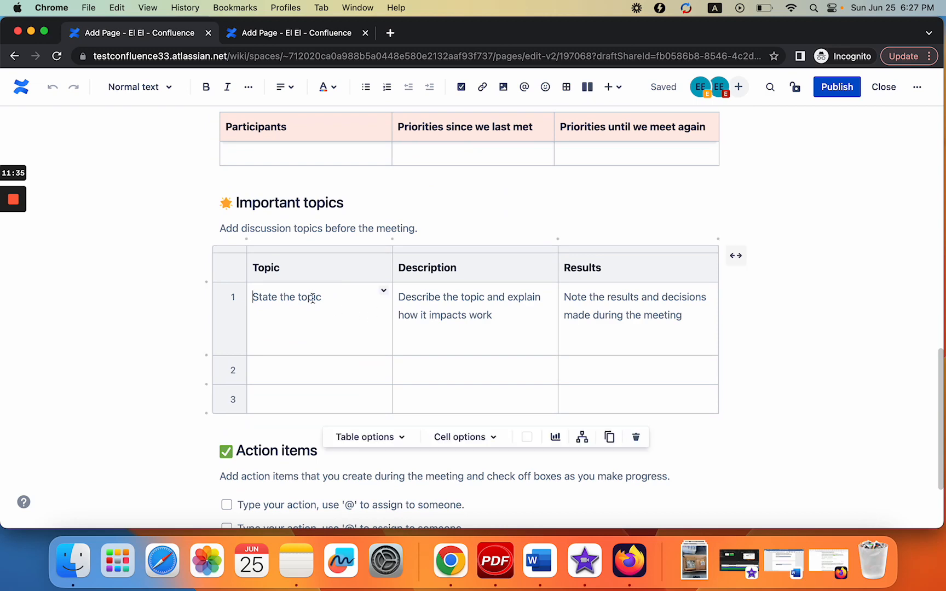
scroll(604, 381, down, 2)
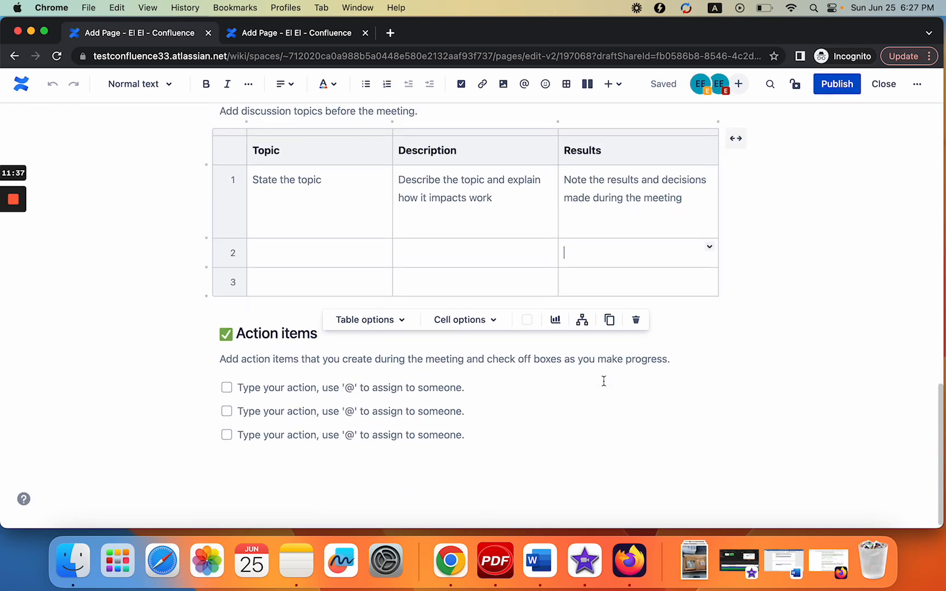
scroll(270, 440, up, 15)
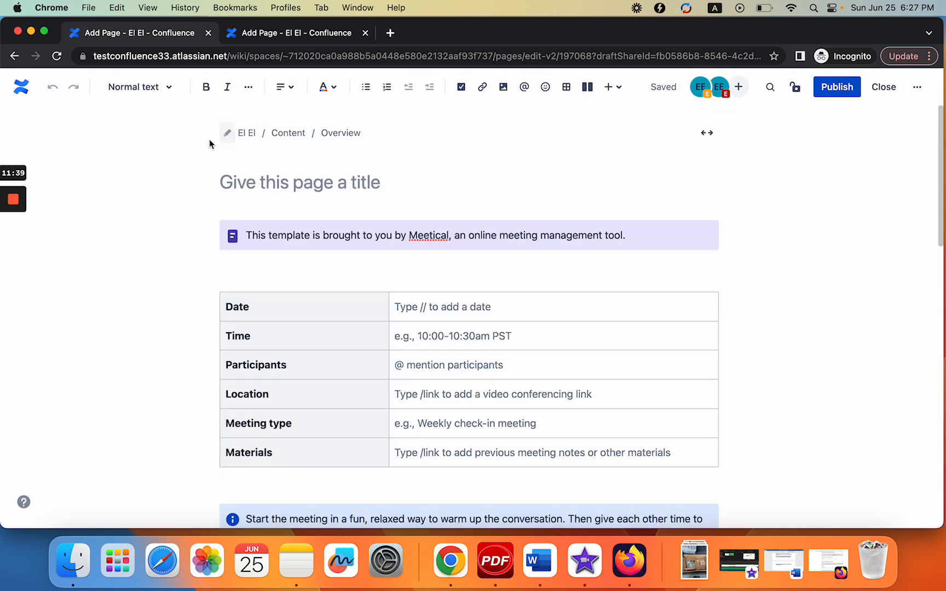
scroll(352, 252, down, 2)
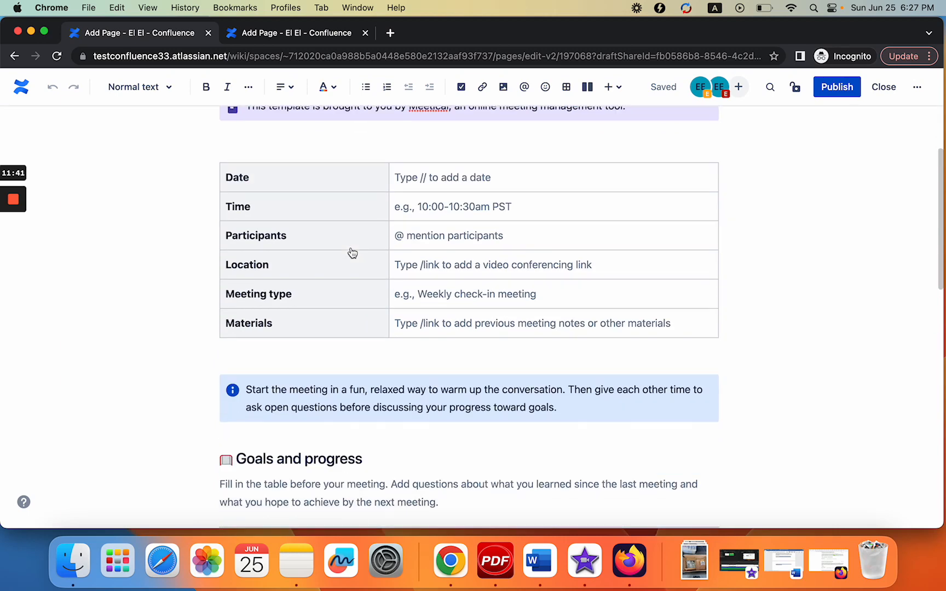
scroll(350, 251, up, 2)
Leave the draft for the home page and look over the recently visited pages and the activity feed
click(16, 57)
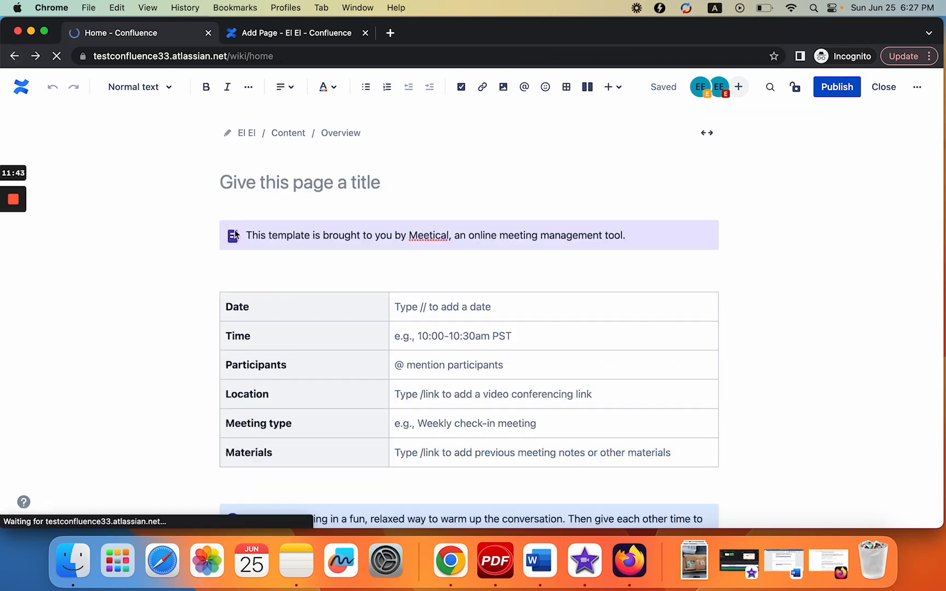
scroll(236, 236, down, 1)
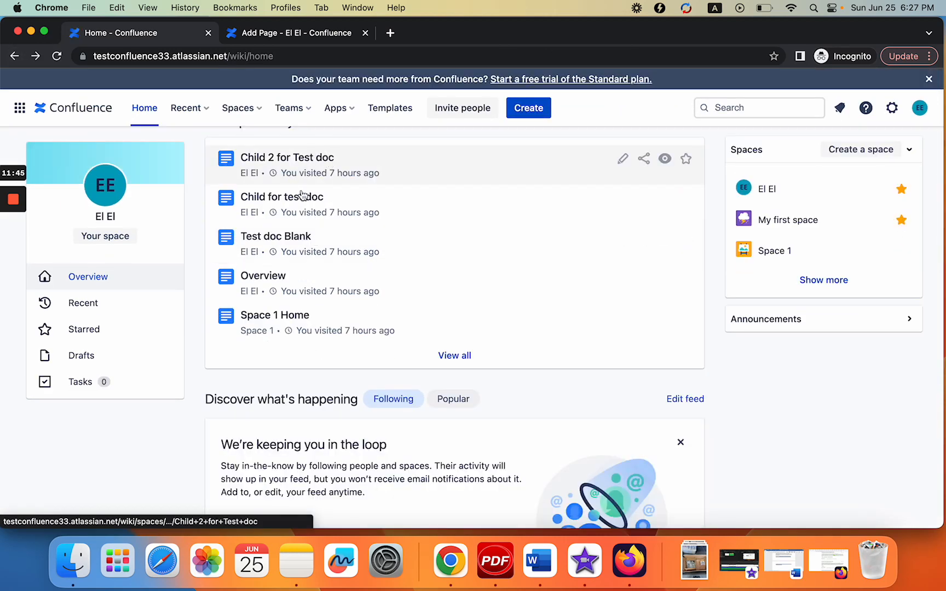
scroll(298, 266, down, 3)
scroll(296, 267, up, 4)
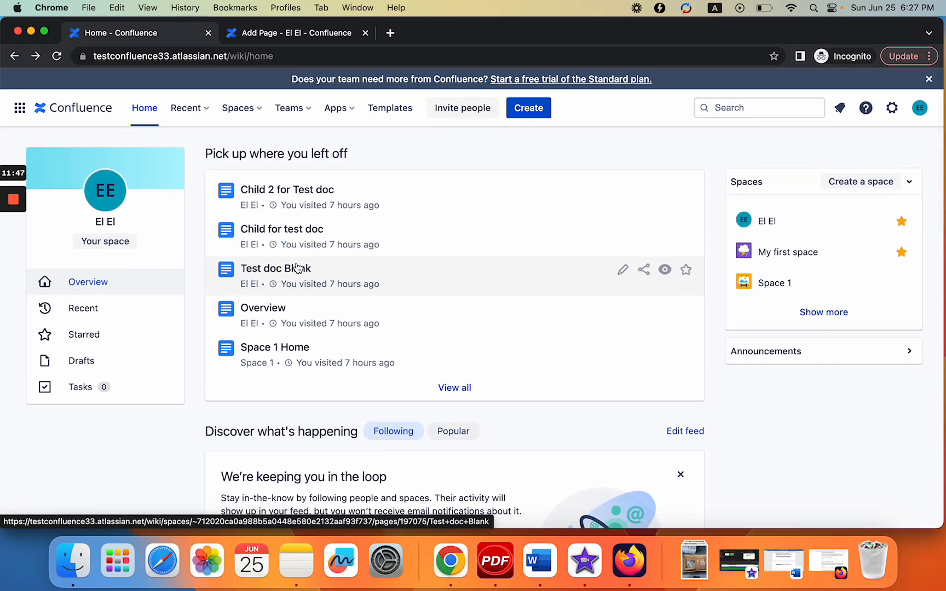
scroll(298, 268, down, 1)
scroll(298, 268, up, 1)
scroll(298, 270, down, 5)
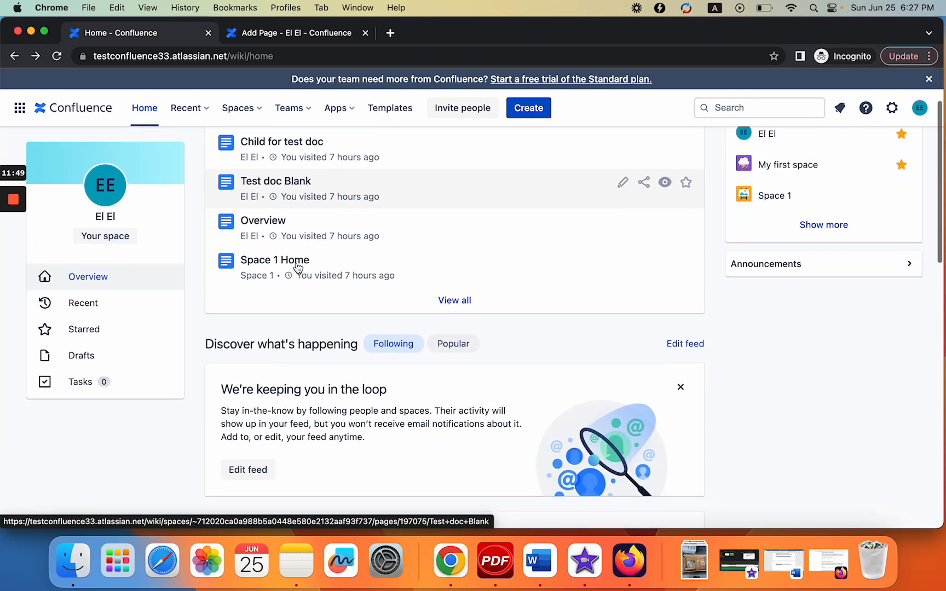
scroll(295, 264, up, 5)
Look through all recently visited pages in the recent pages list
click(261, 108)
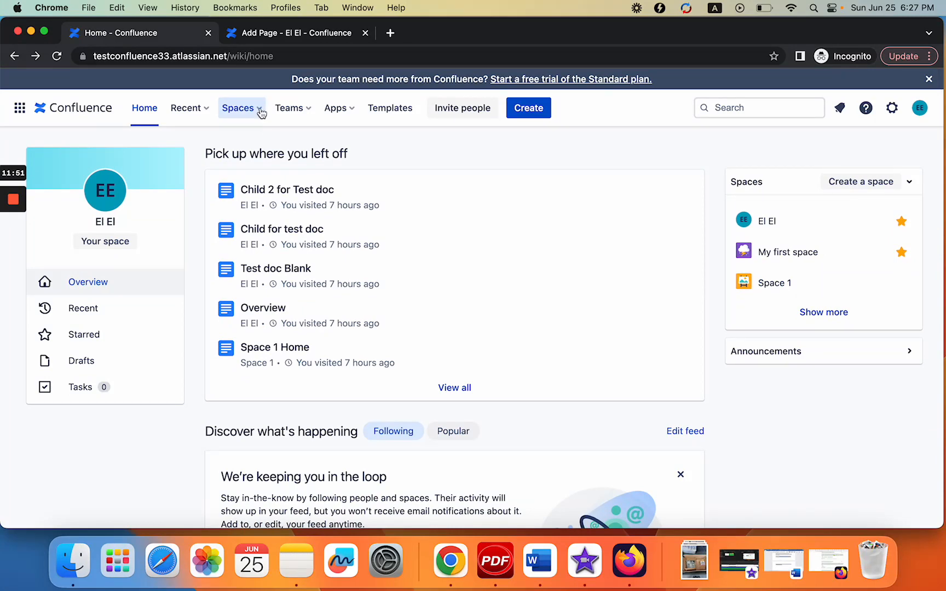
click(261, 107)
click(203, 108)
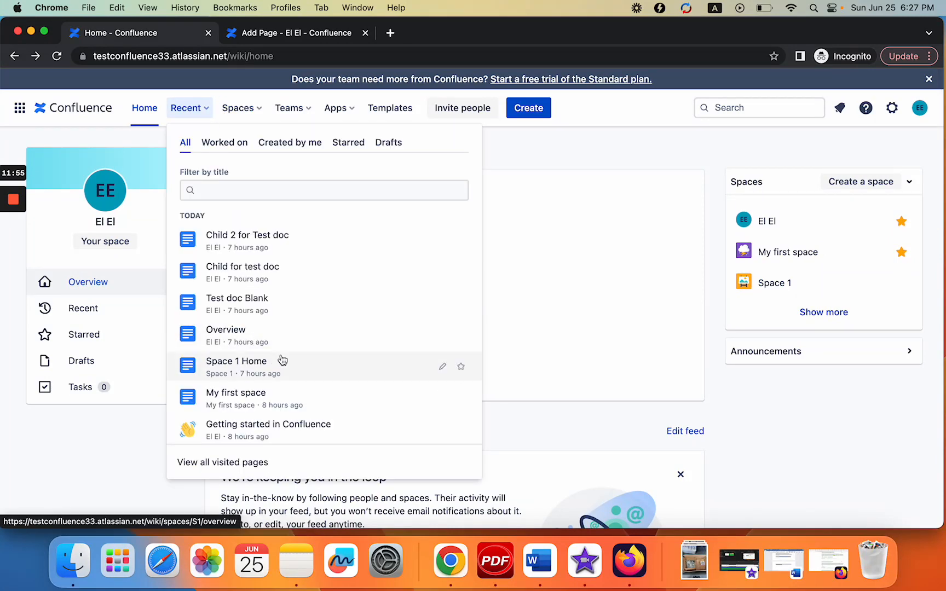
scroll(282, 360, down, 1)
scroll(283, 360, up, 1)
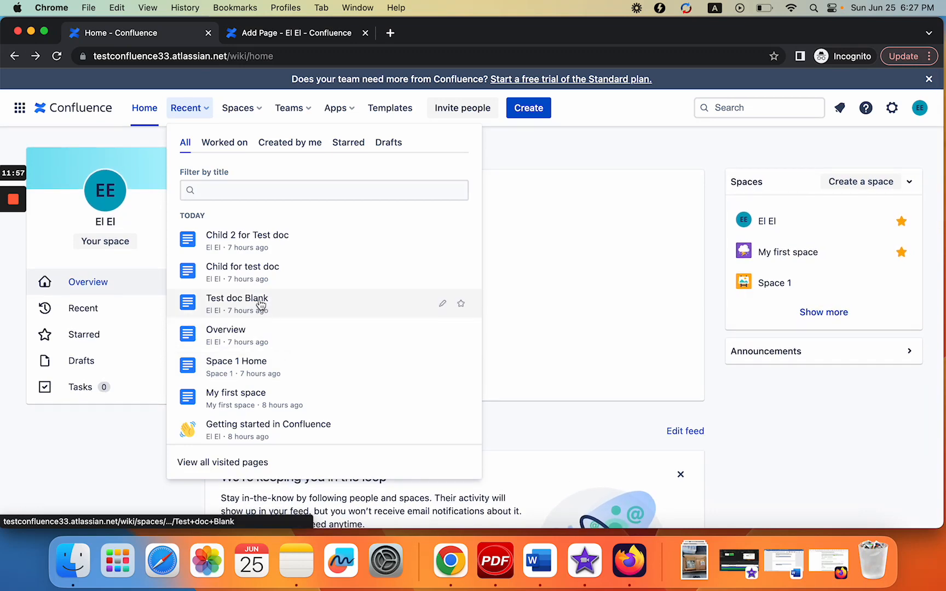
scroll(258, 354, down, 1)
scroll(258, 353, up, 1)
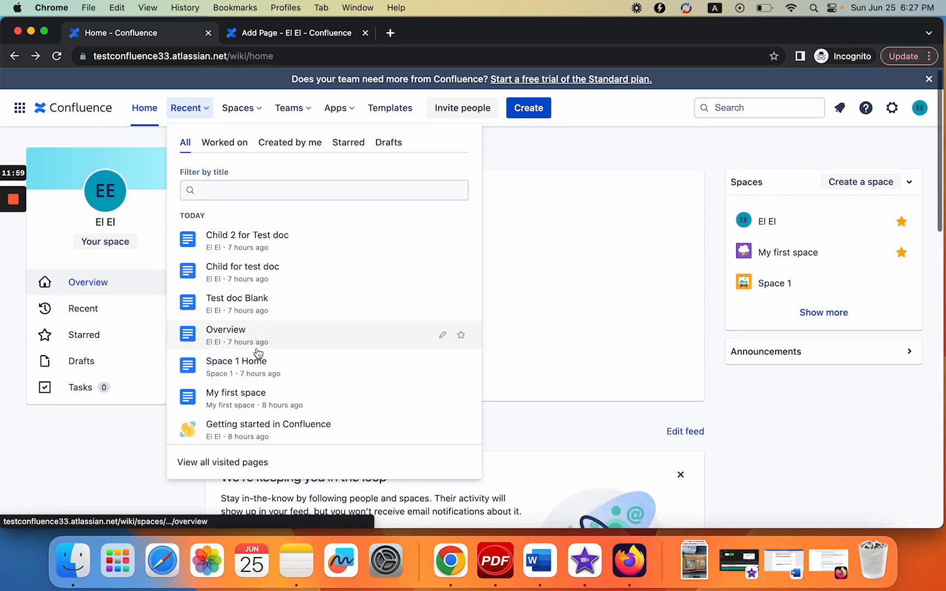
click(12, 249)
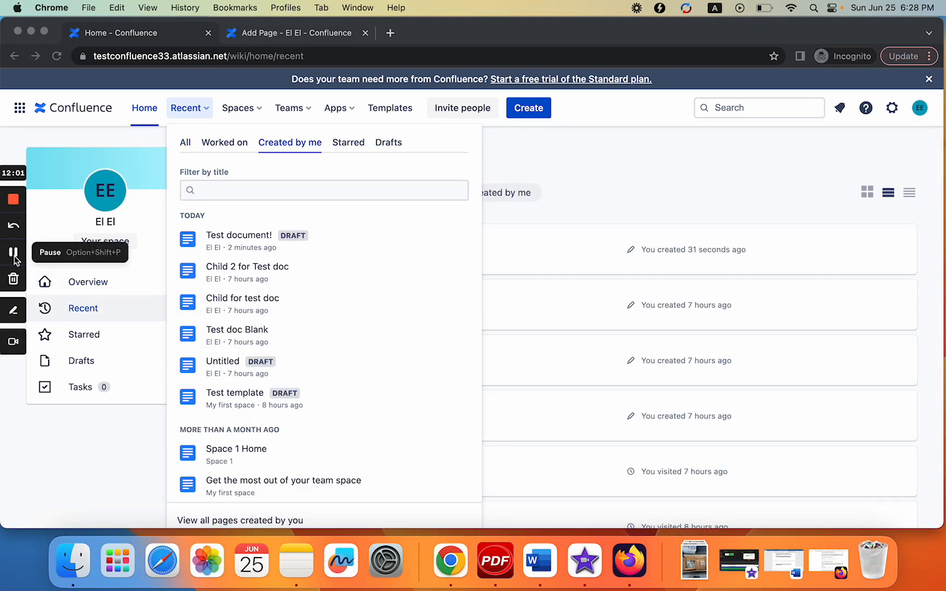
click(290, 163)
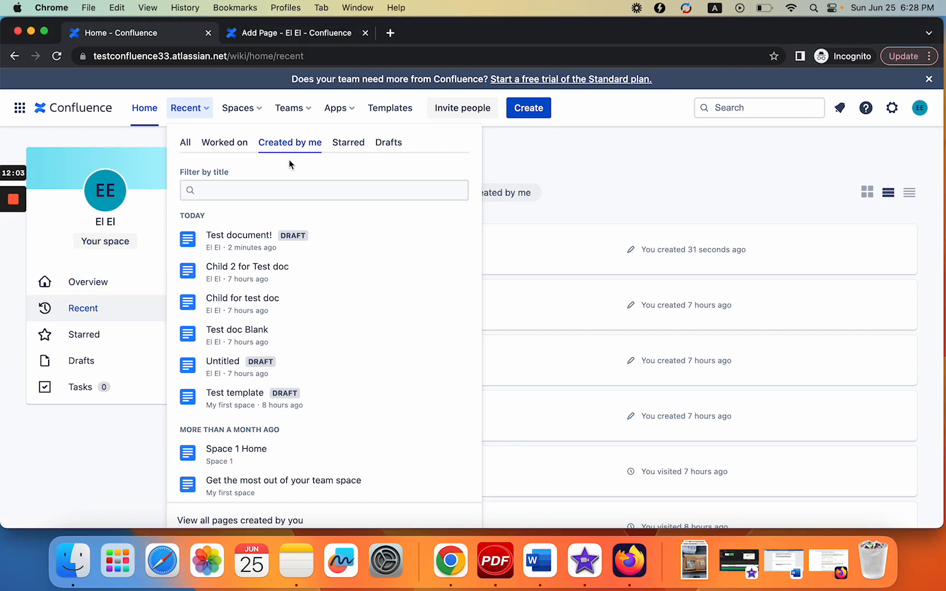
Open the draft "Test document!" from the recent pages list and publish it
click(244, 241)
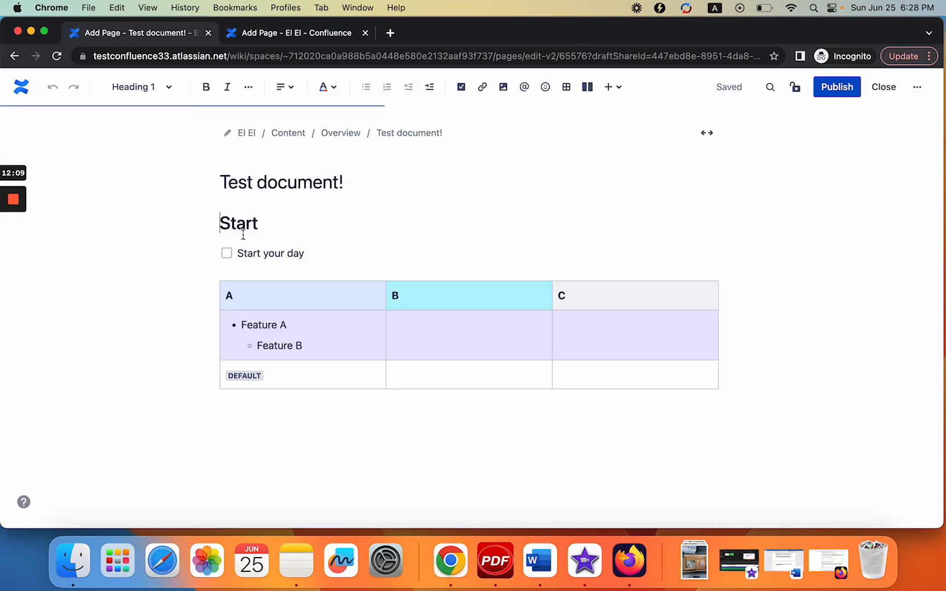
click(840, 91)
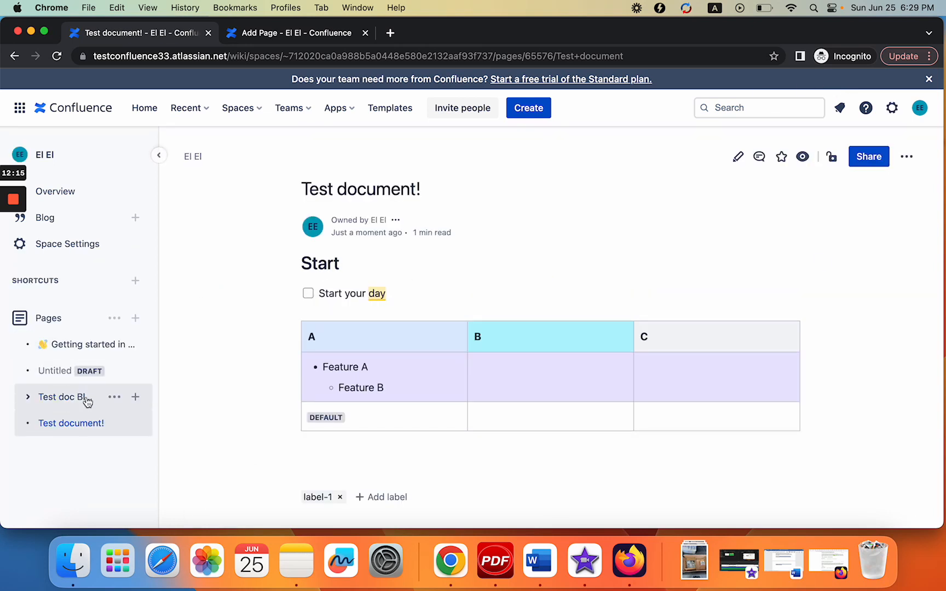
mouse_move(88, 411)
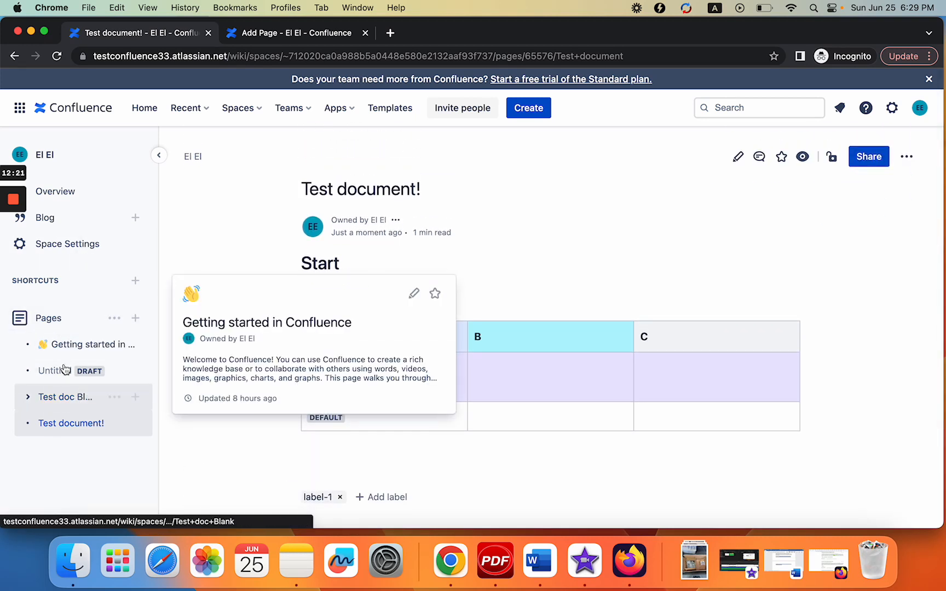
scroll(79, 396, down, 1)
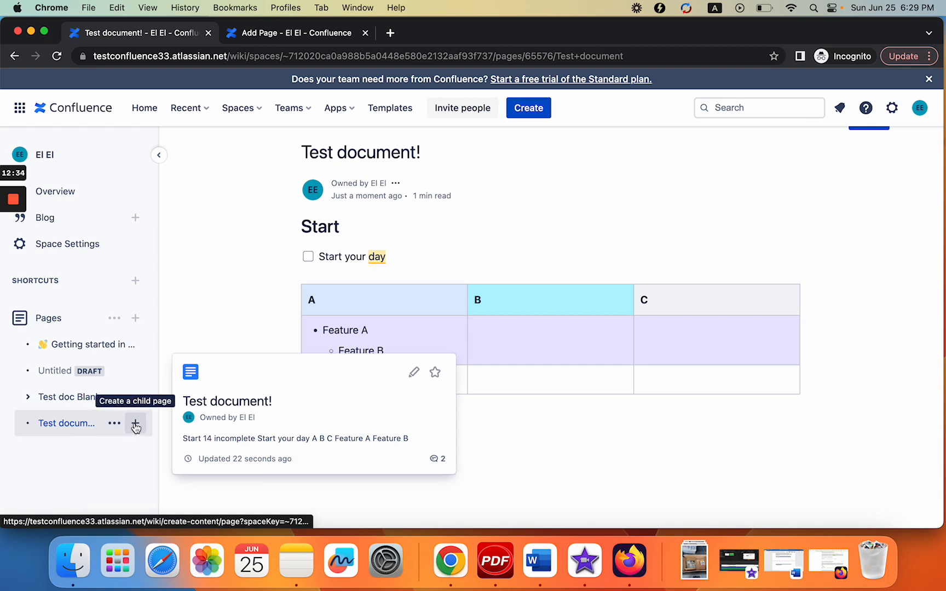
click(135, 425)
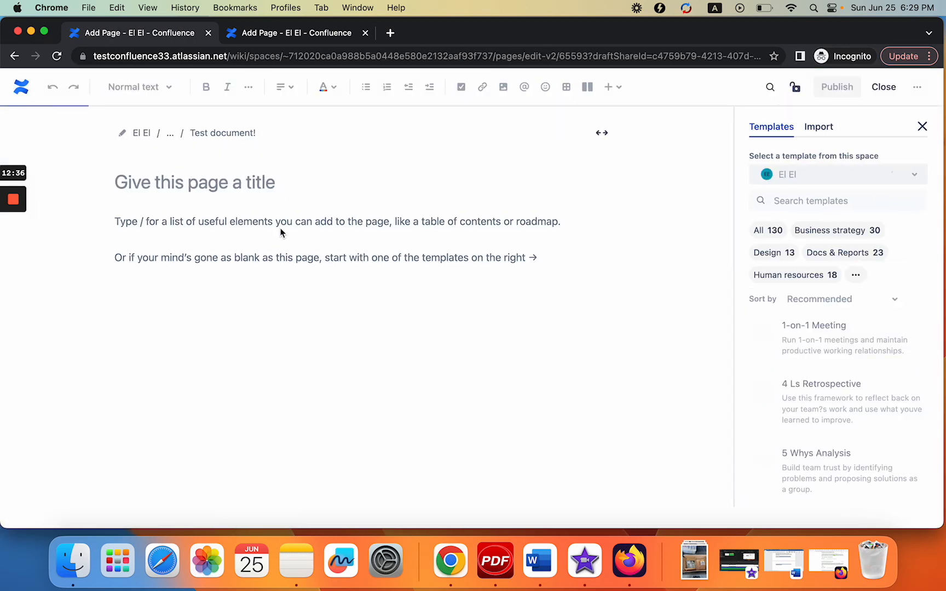
click(15, 57)
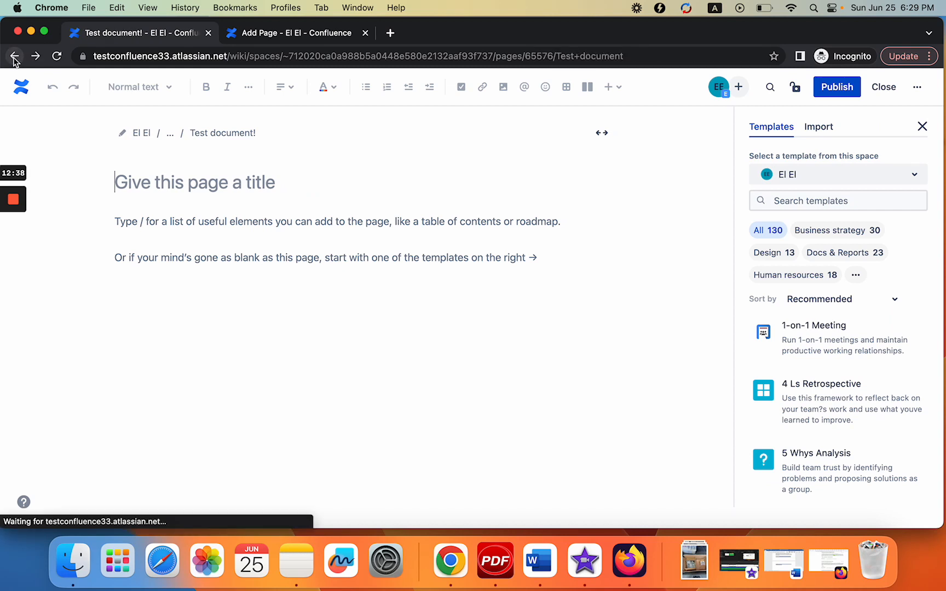
Look over the page actions available for "Test document!" in the page tree
mouse_move(75, 428)
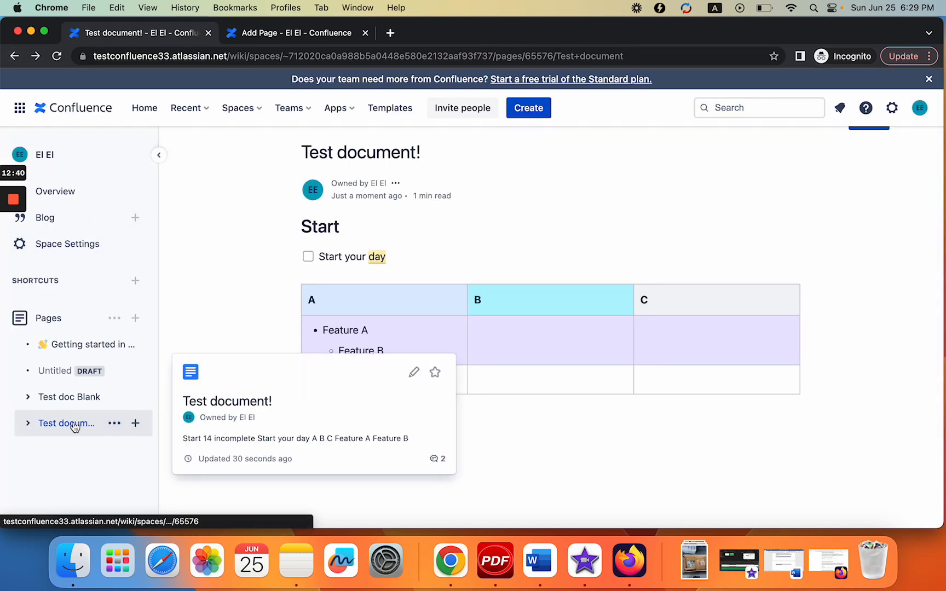
click(115, 423)
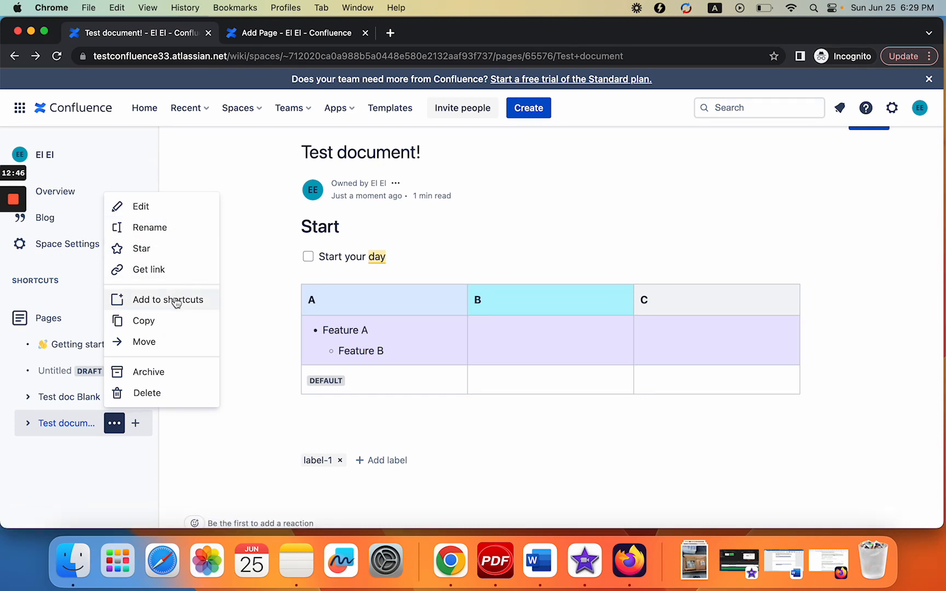
click(241, 181)
Expand "Test document!" in the page tree, and create and publish a child page titled "Child 2" under it
click(28, 428)
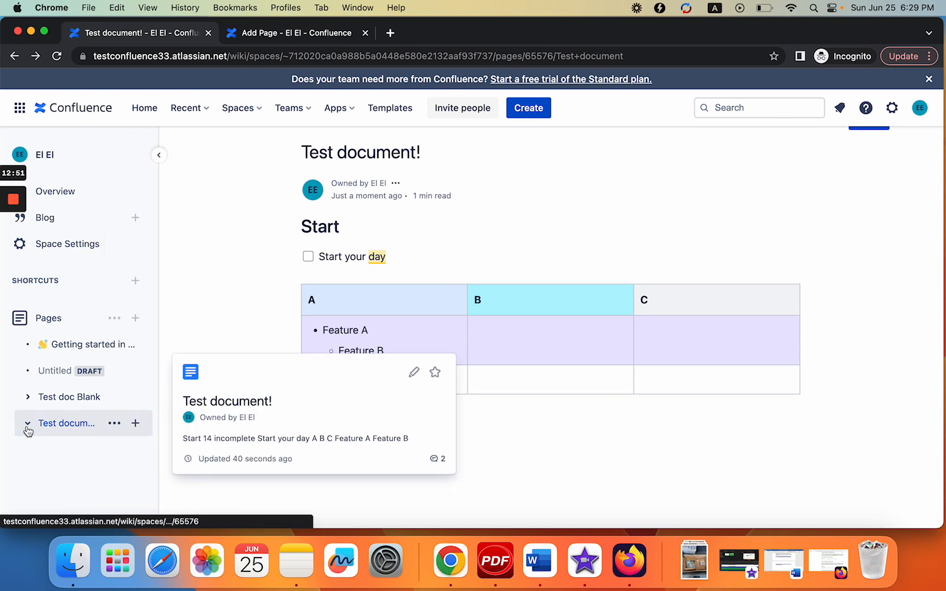
scroll(112, 399, down, 2)
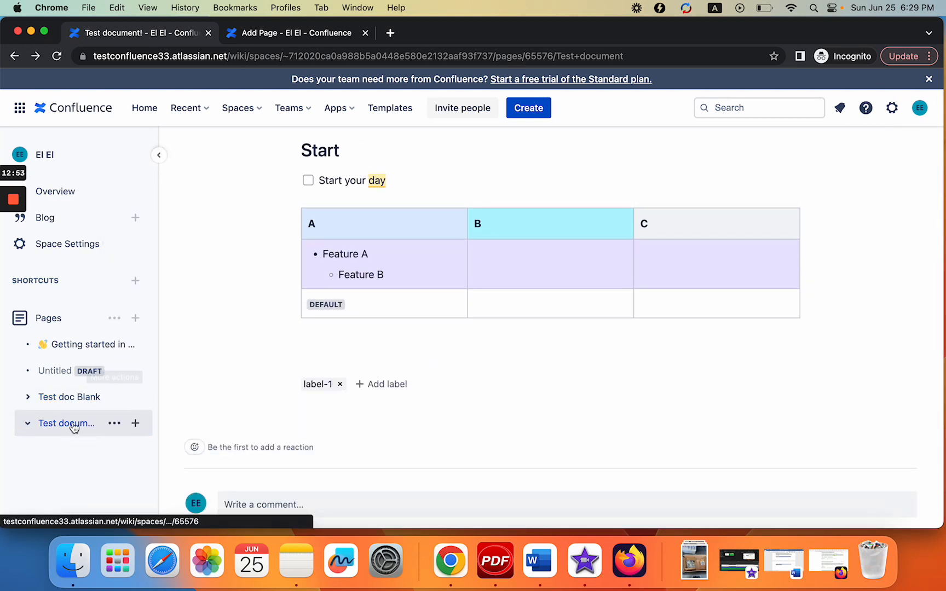
mouse_move(68, 427)
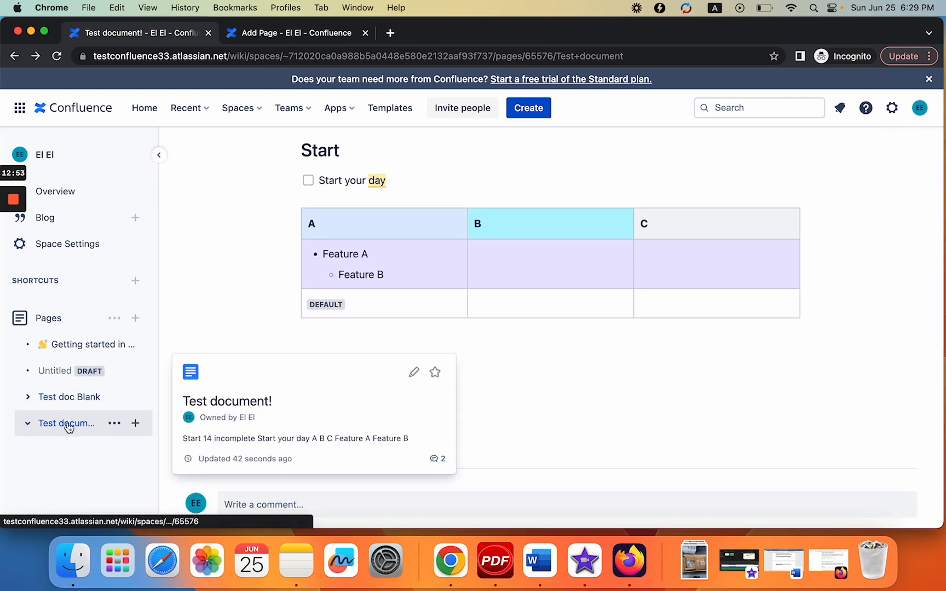
click(136, 424)
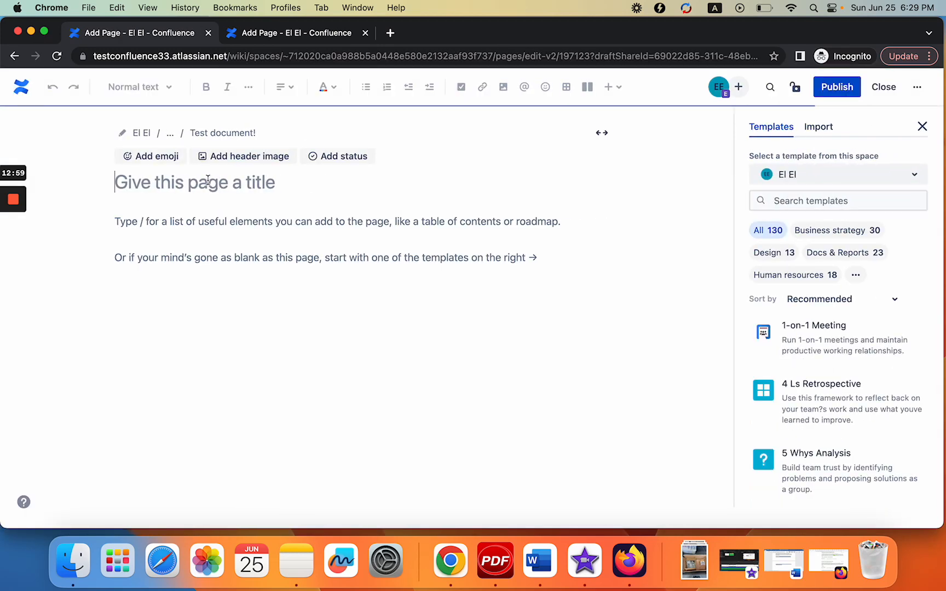
text(Ch)
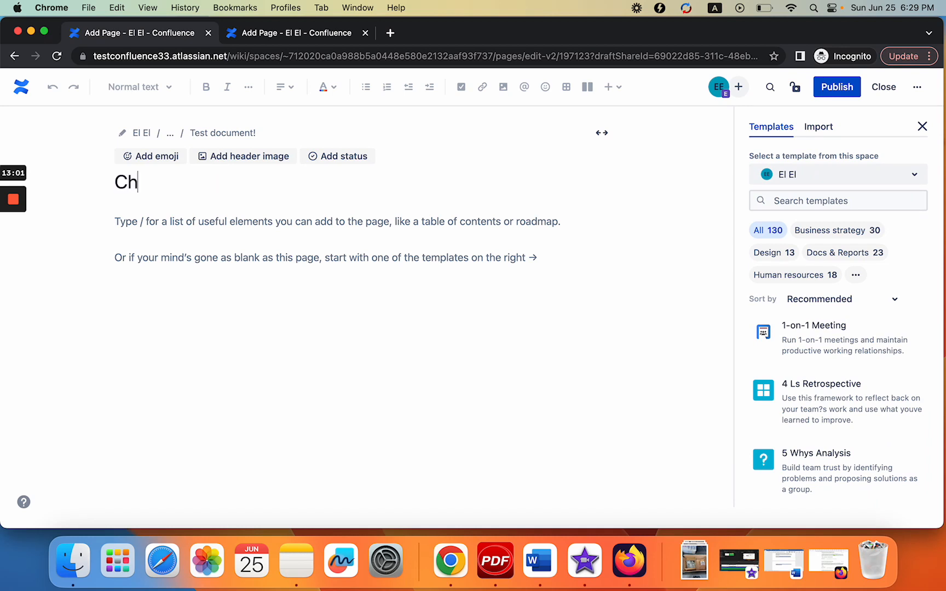
text(ild 2)
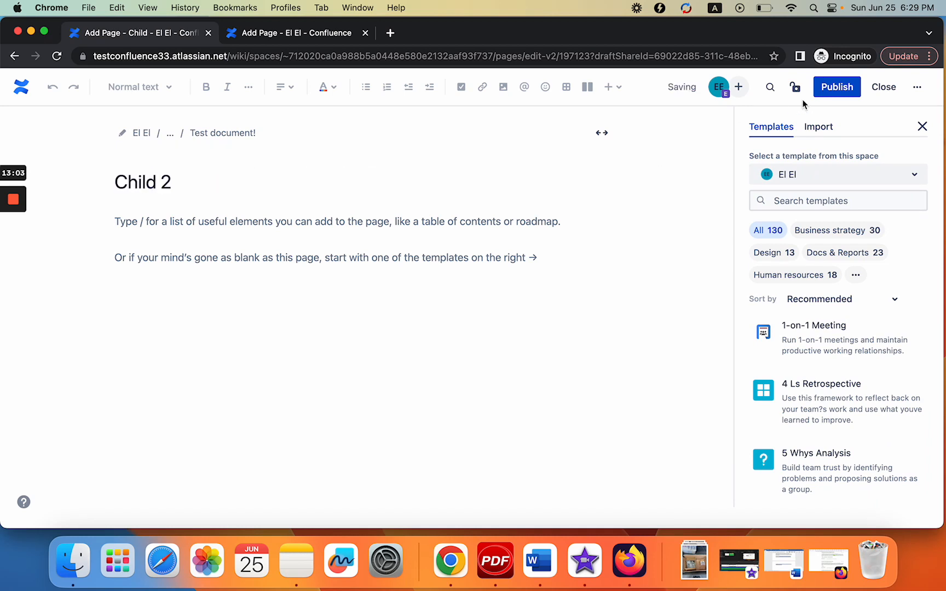
click(833, 89)
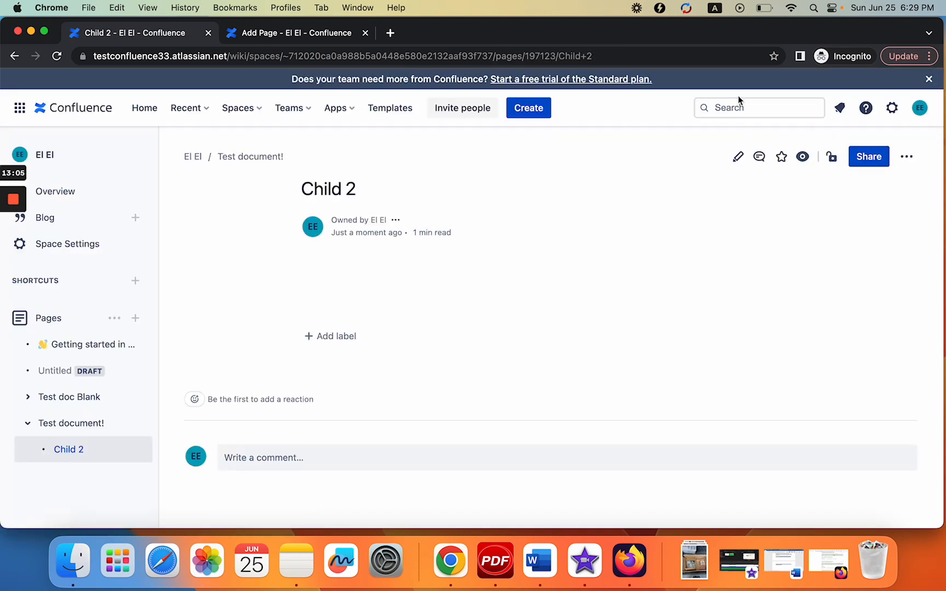
Expand the "Test doc Blank" branch down to its lowest level and move "Child 2 for Test doc" under "Child for test doc"
mouse_move(66, 457)
mouse_move(61, 429)
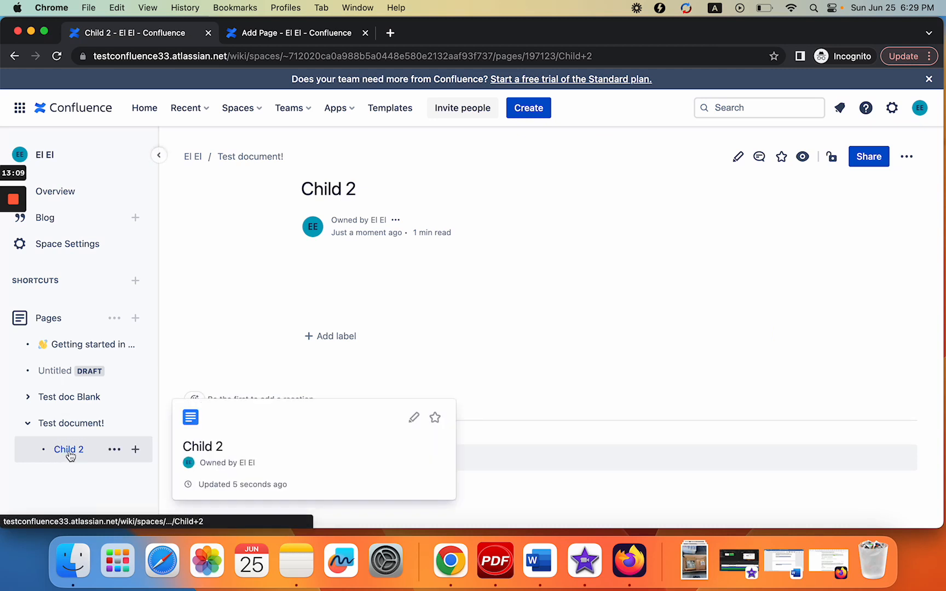
scroll(67, 450, down, 1)
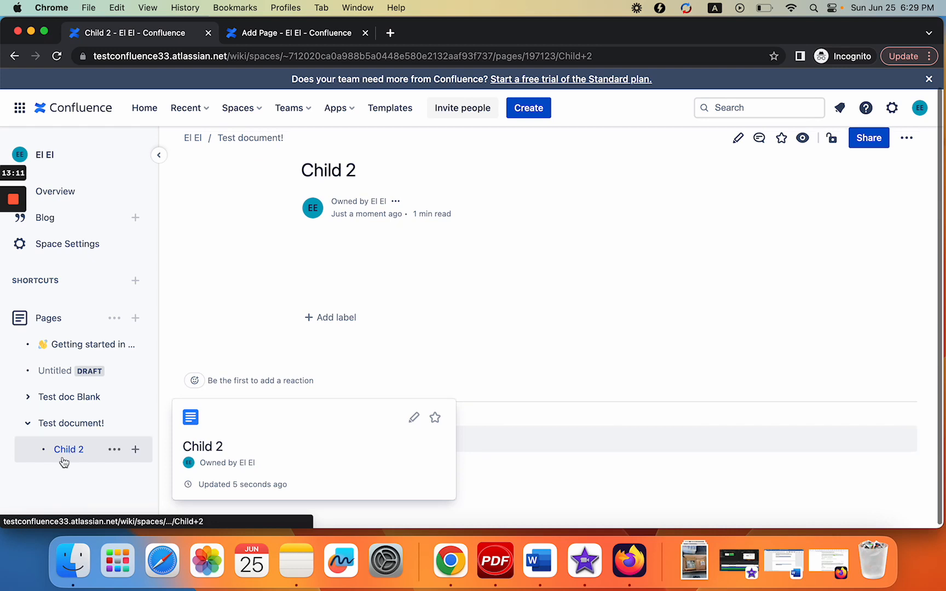
click(28, 397)
scroll(77, 408, down, 1)
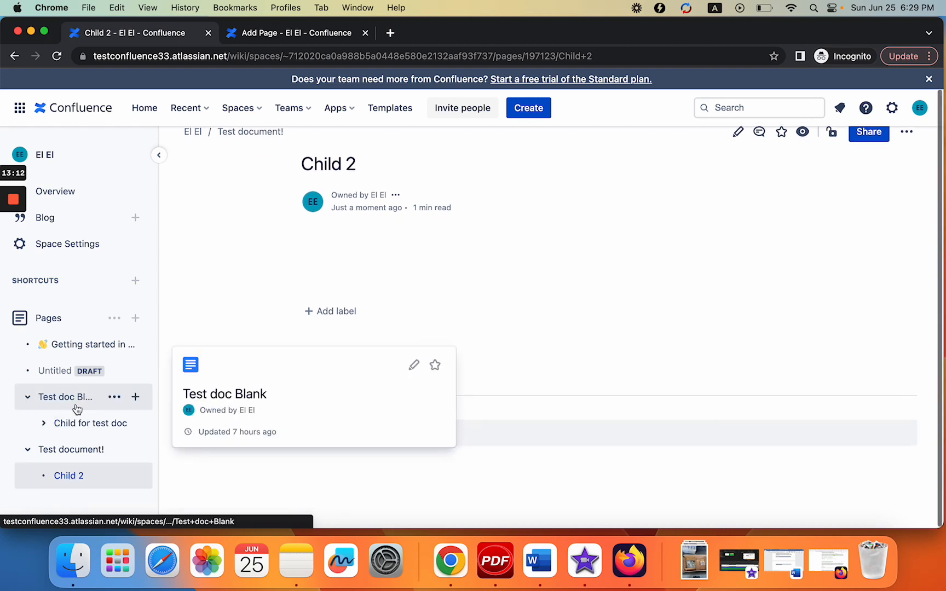
click(43, 423)
mouse_move(63, 397)
drag(77, 449, 51, 429)
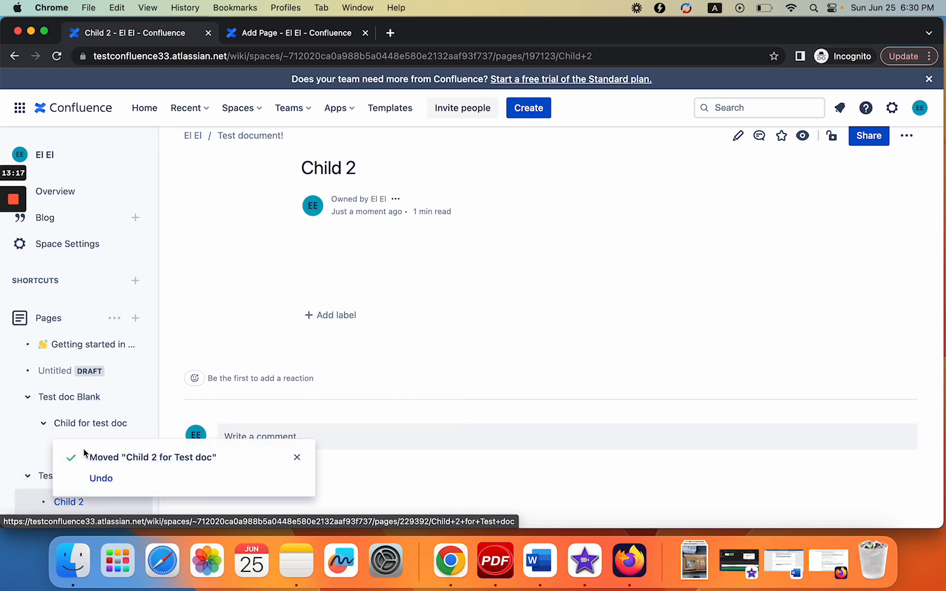
mouse_move(69, 431)
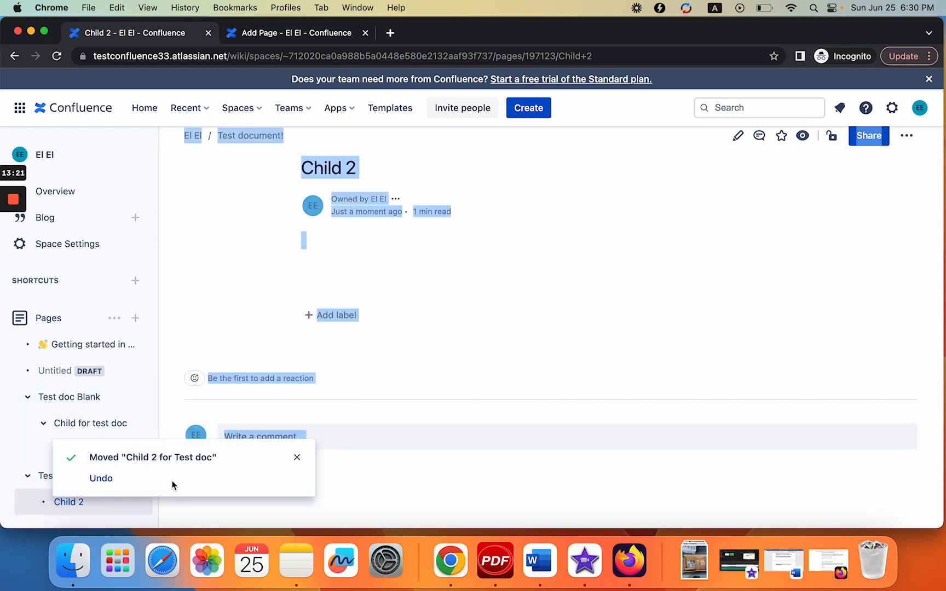
click(297, 459)
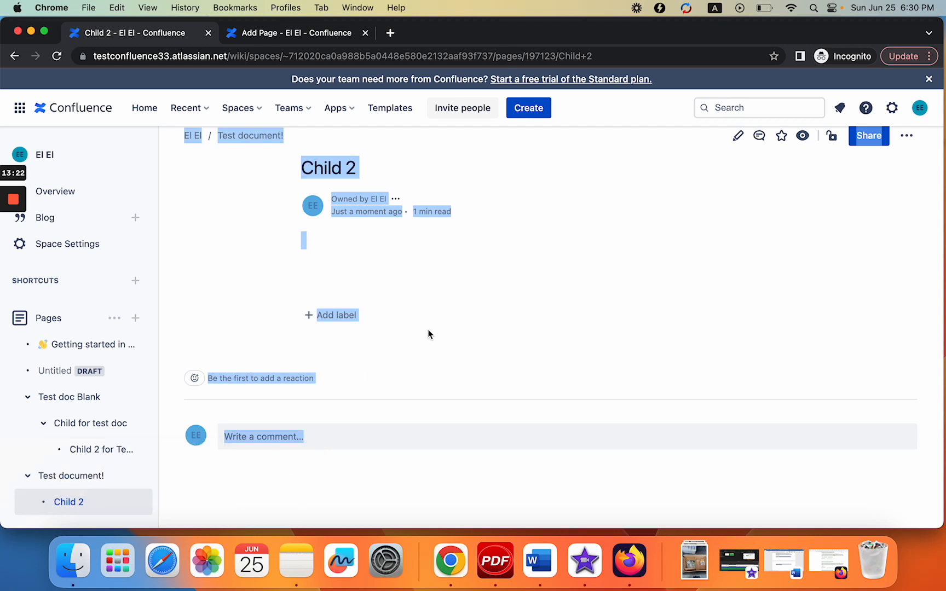
click(428, 333)
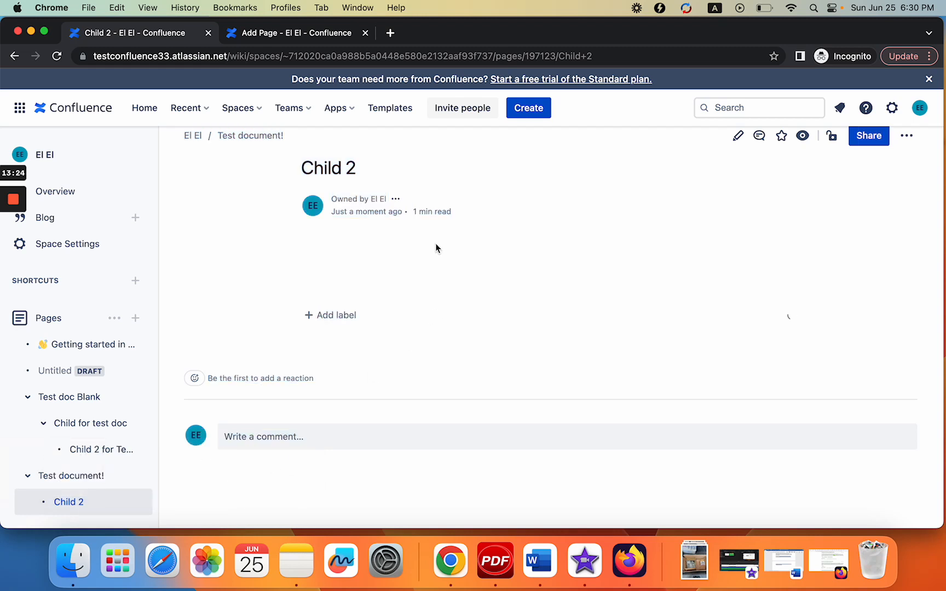
Look over the published "Child 2" page and the nested parent and child pages in the page tree
scroll(437, 249, down, 1)
scroll(436, 243, down, 1)
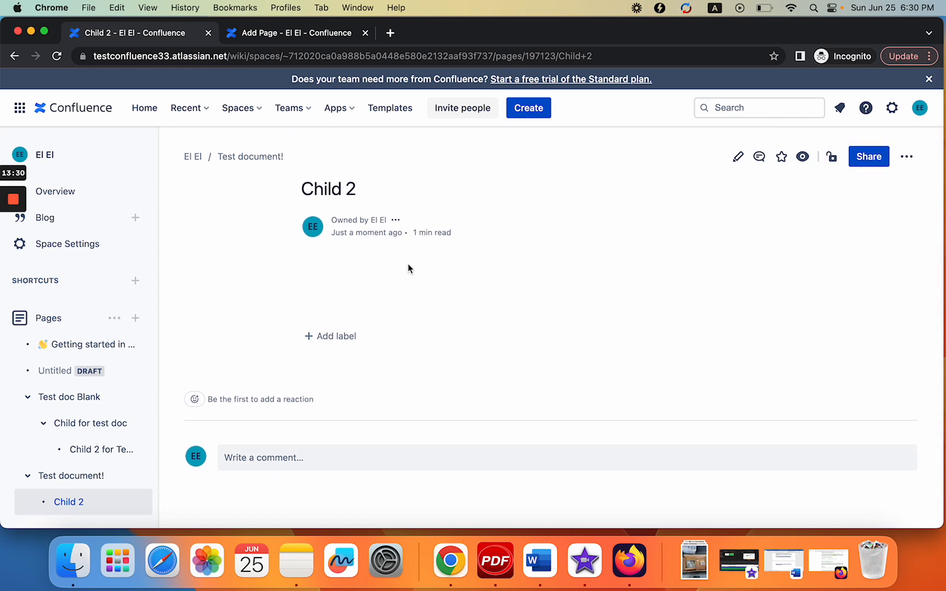
scroll(92, 420, down, 1)
scroll(94, 423, down, 1)
scroll(93, 423, up, 1)
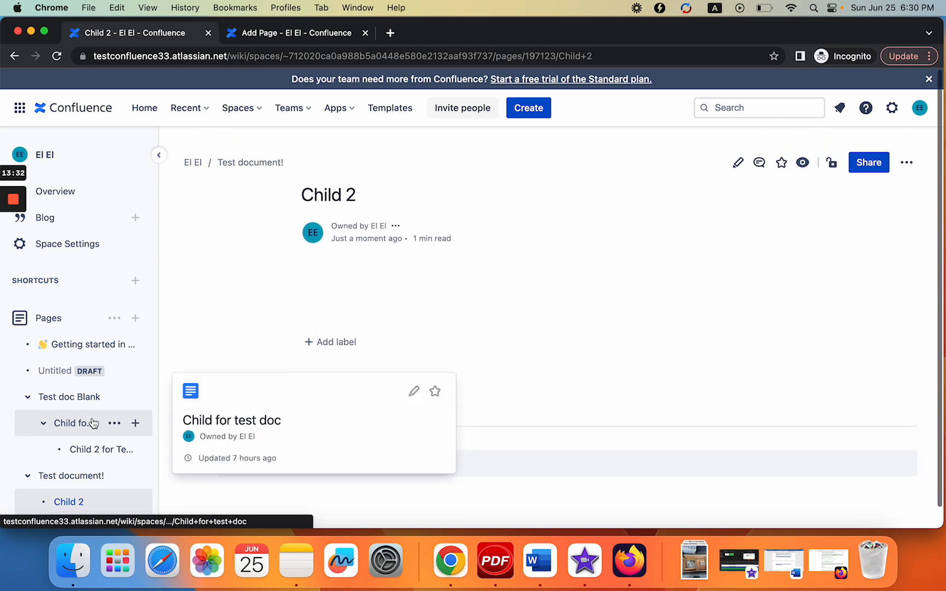
scroll(94, 423, down, 1)
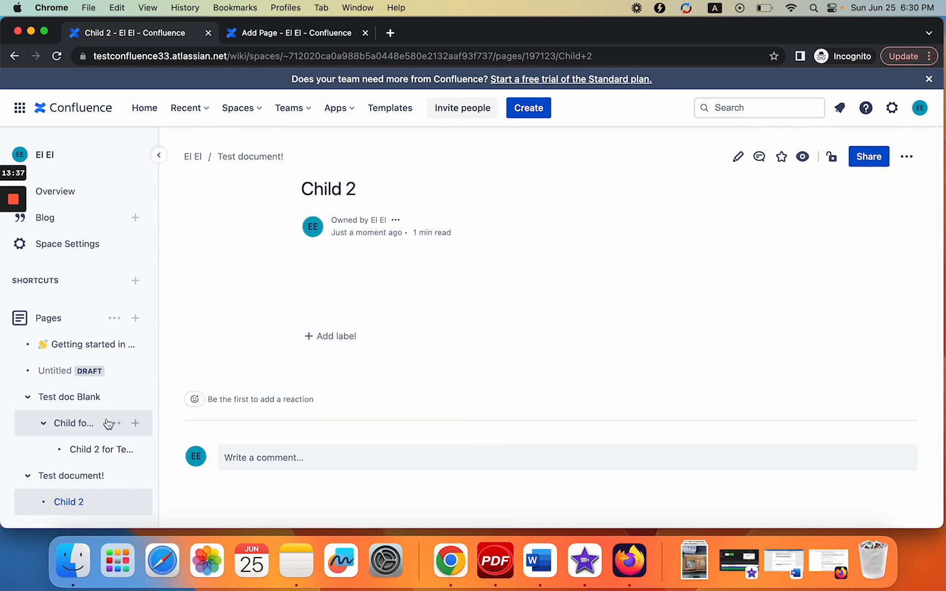
mouse_move(112, 422)
scroll(113, 423, down, 1)
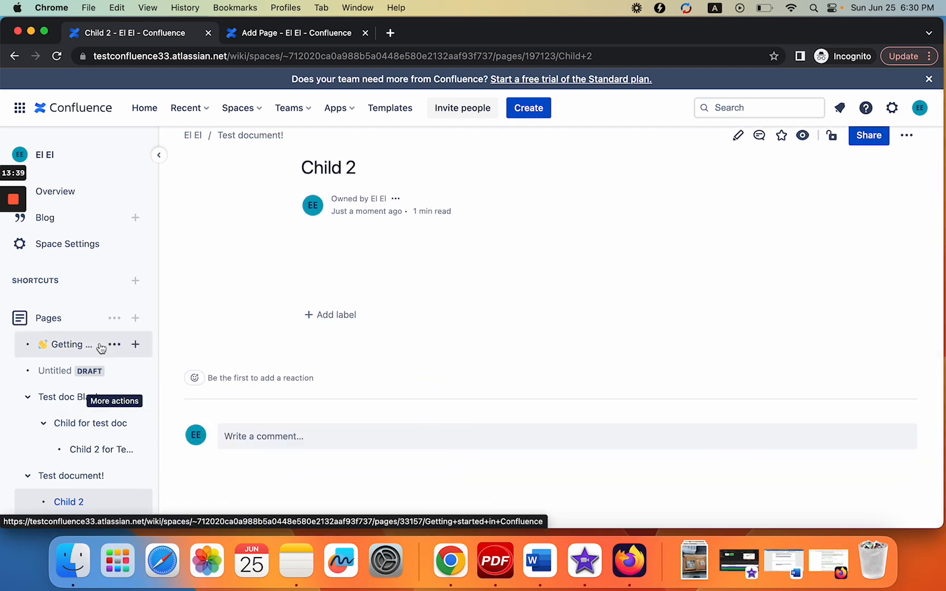
scroll(836, 147, up, 1)
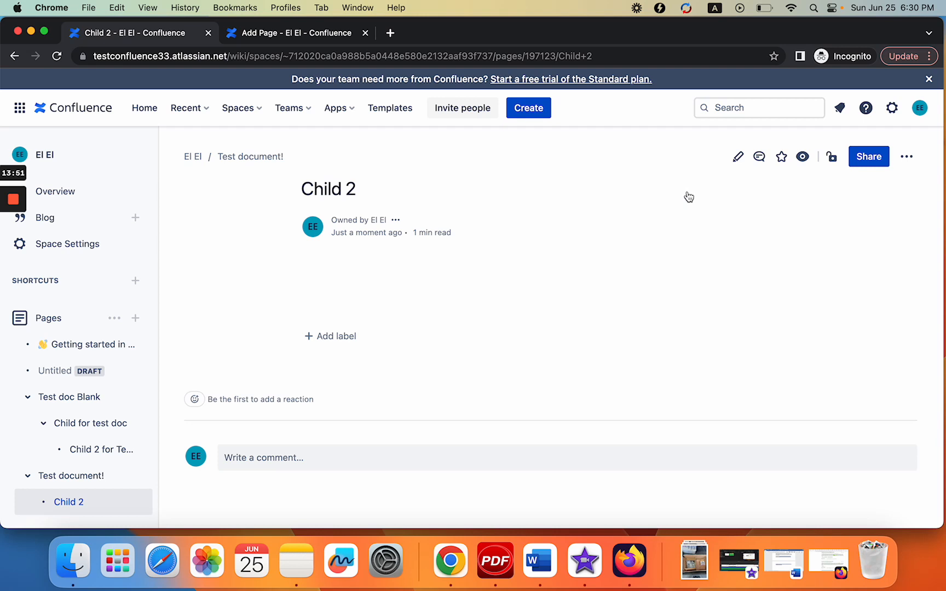
Check the watch options of the "Child 2" page and open the notifications
click(803, 158)
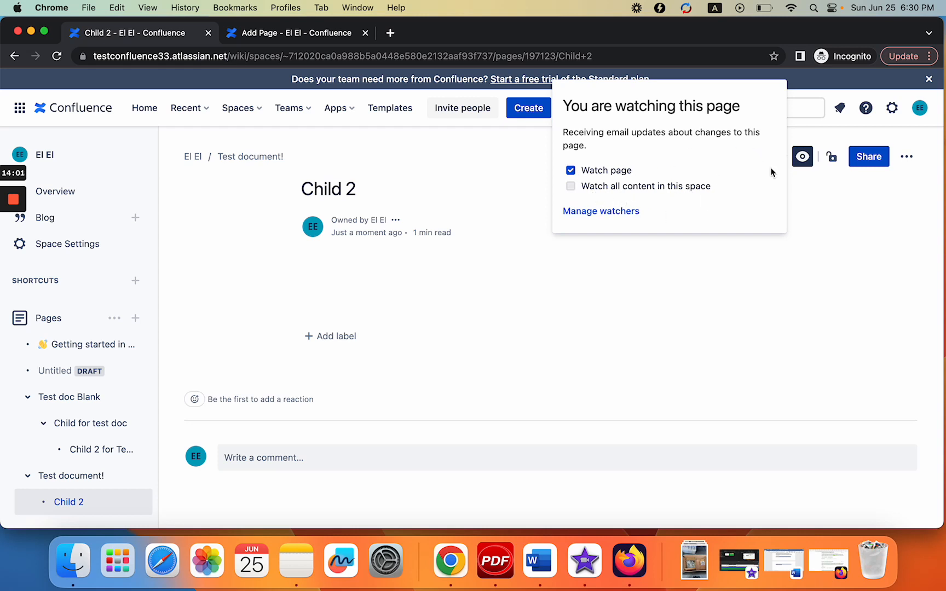
click(830, 197)
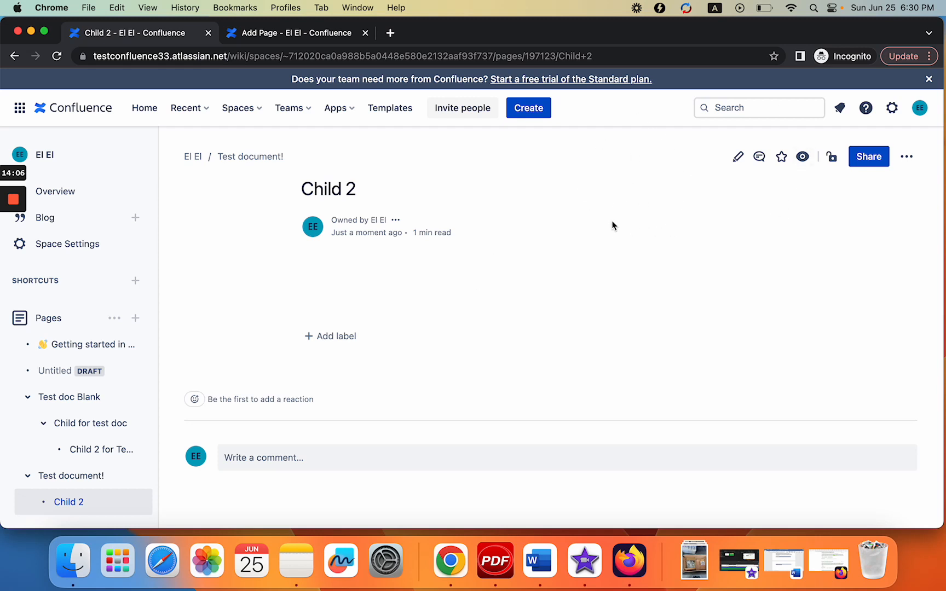
click(840, 108)
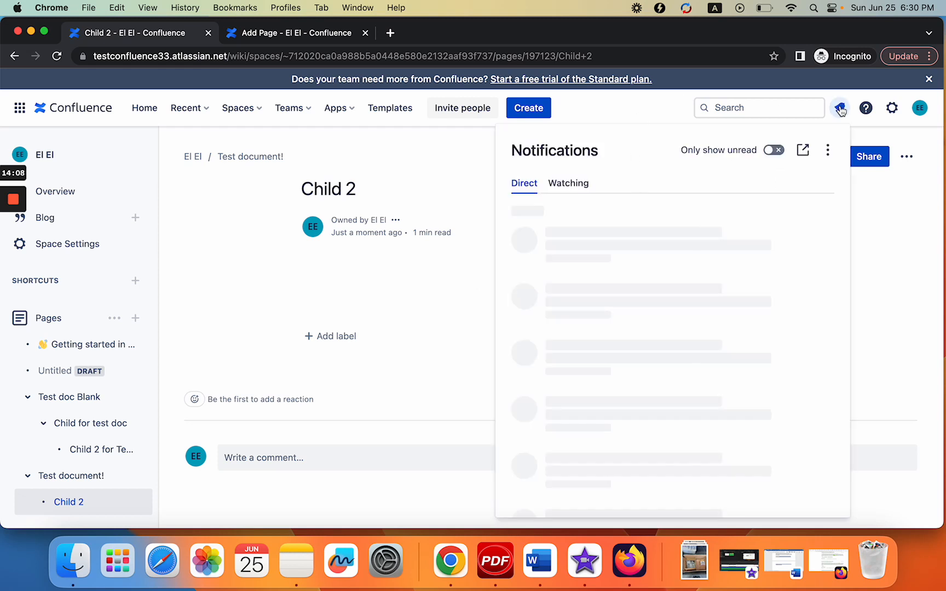